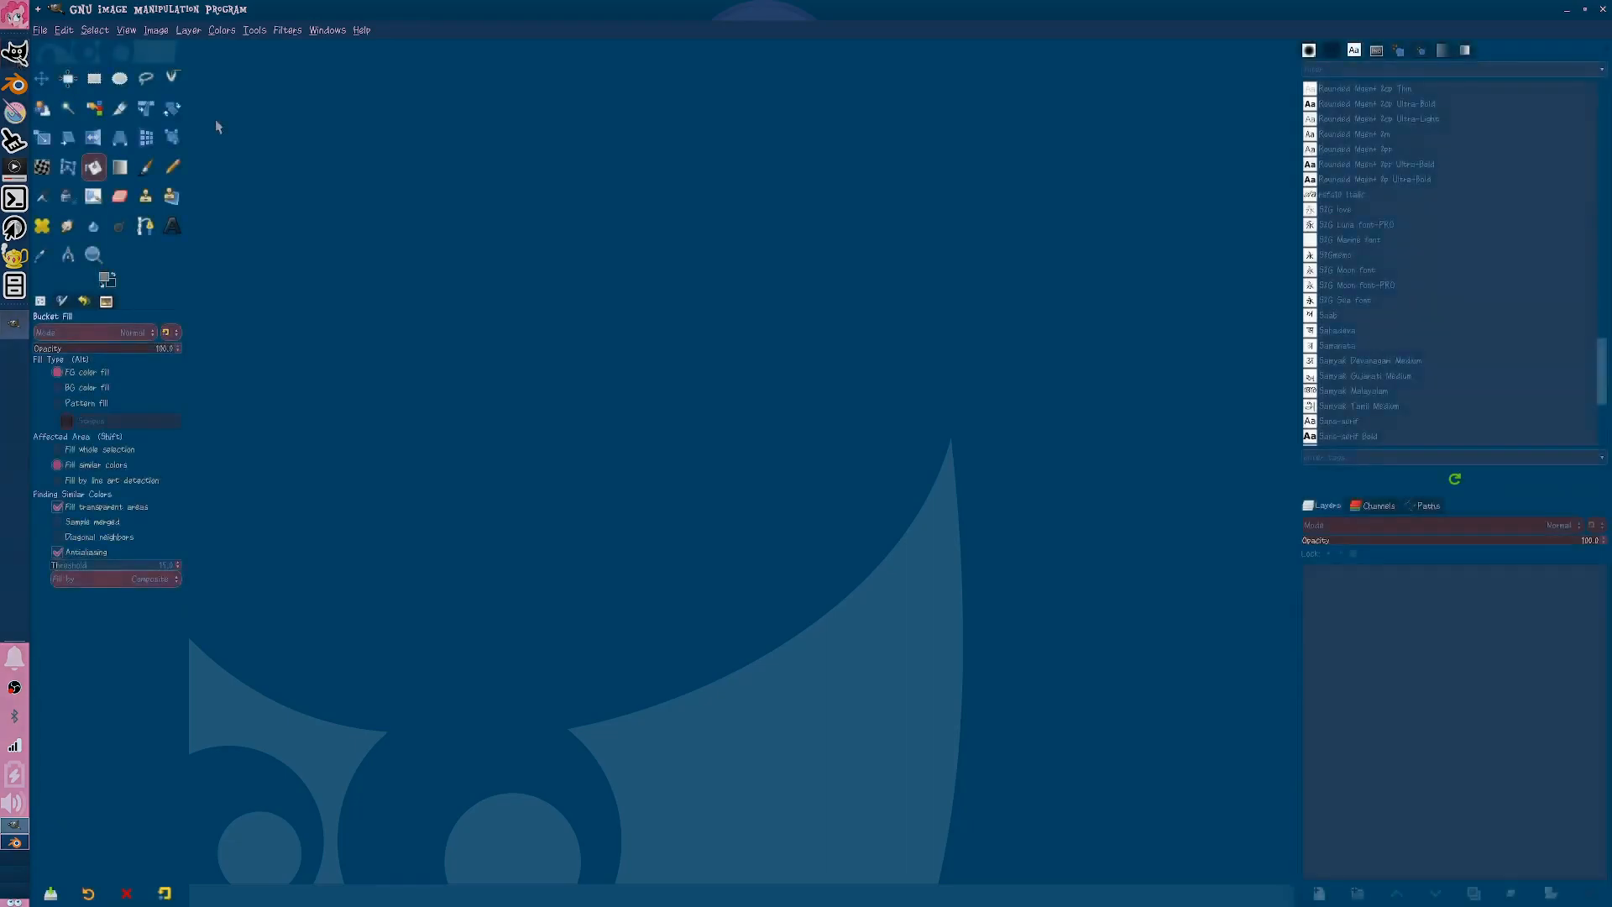
- Create a new image 2048 px wide and 2048 px high
key("ctrl+n")
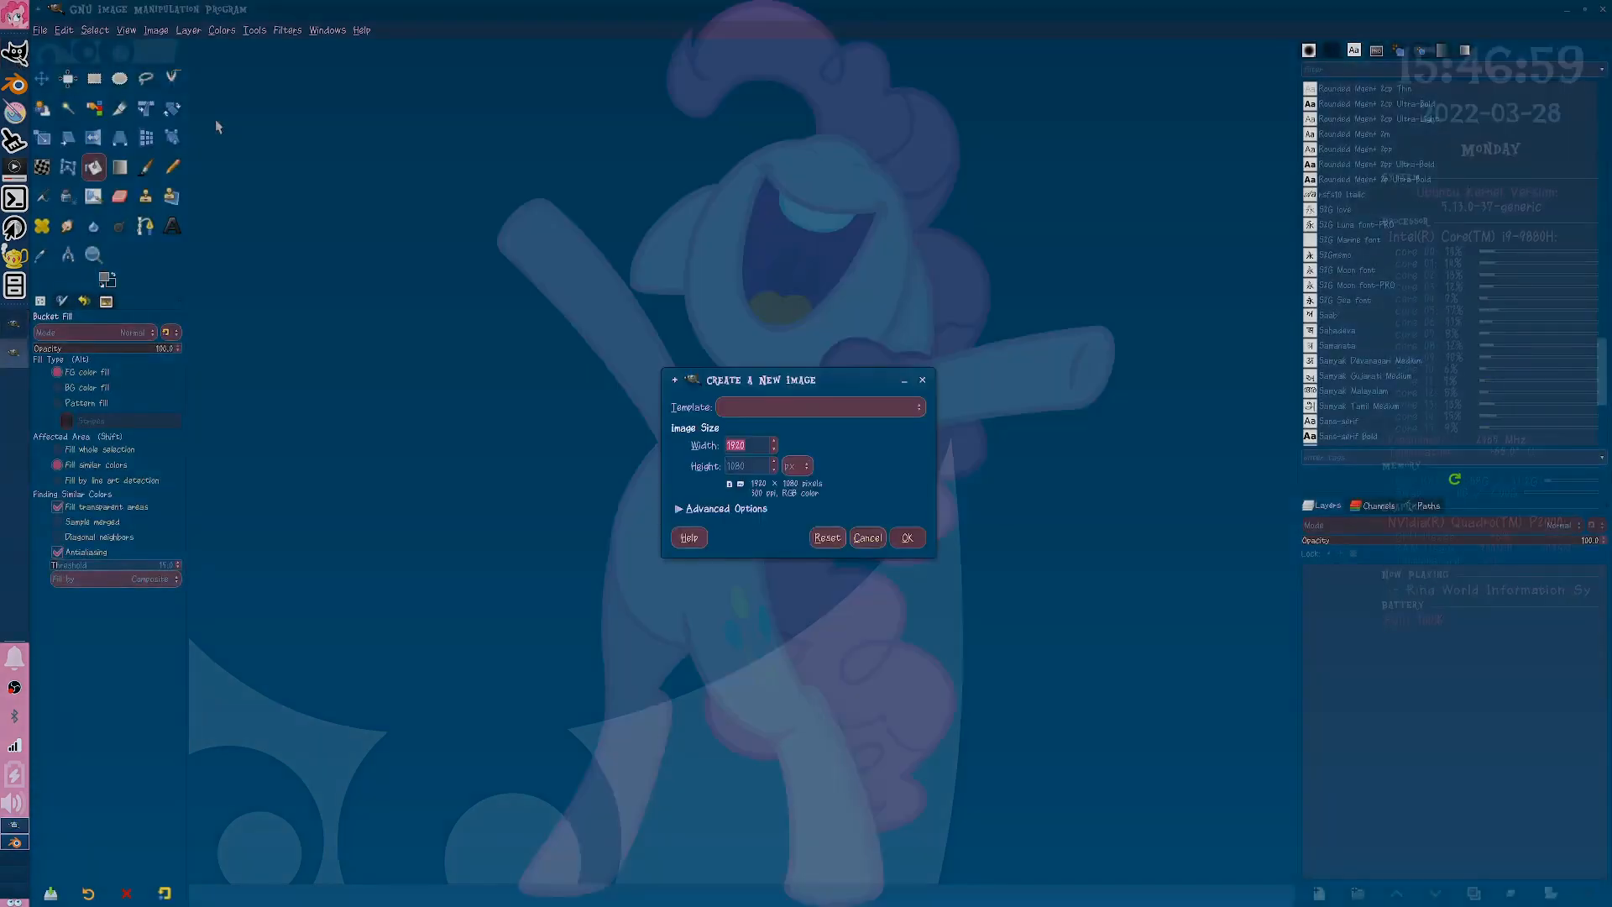
type("2048")
key("Tab")
type("2048")
key("Return")
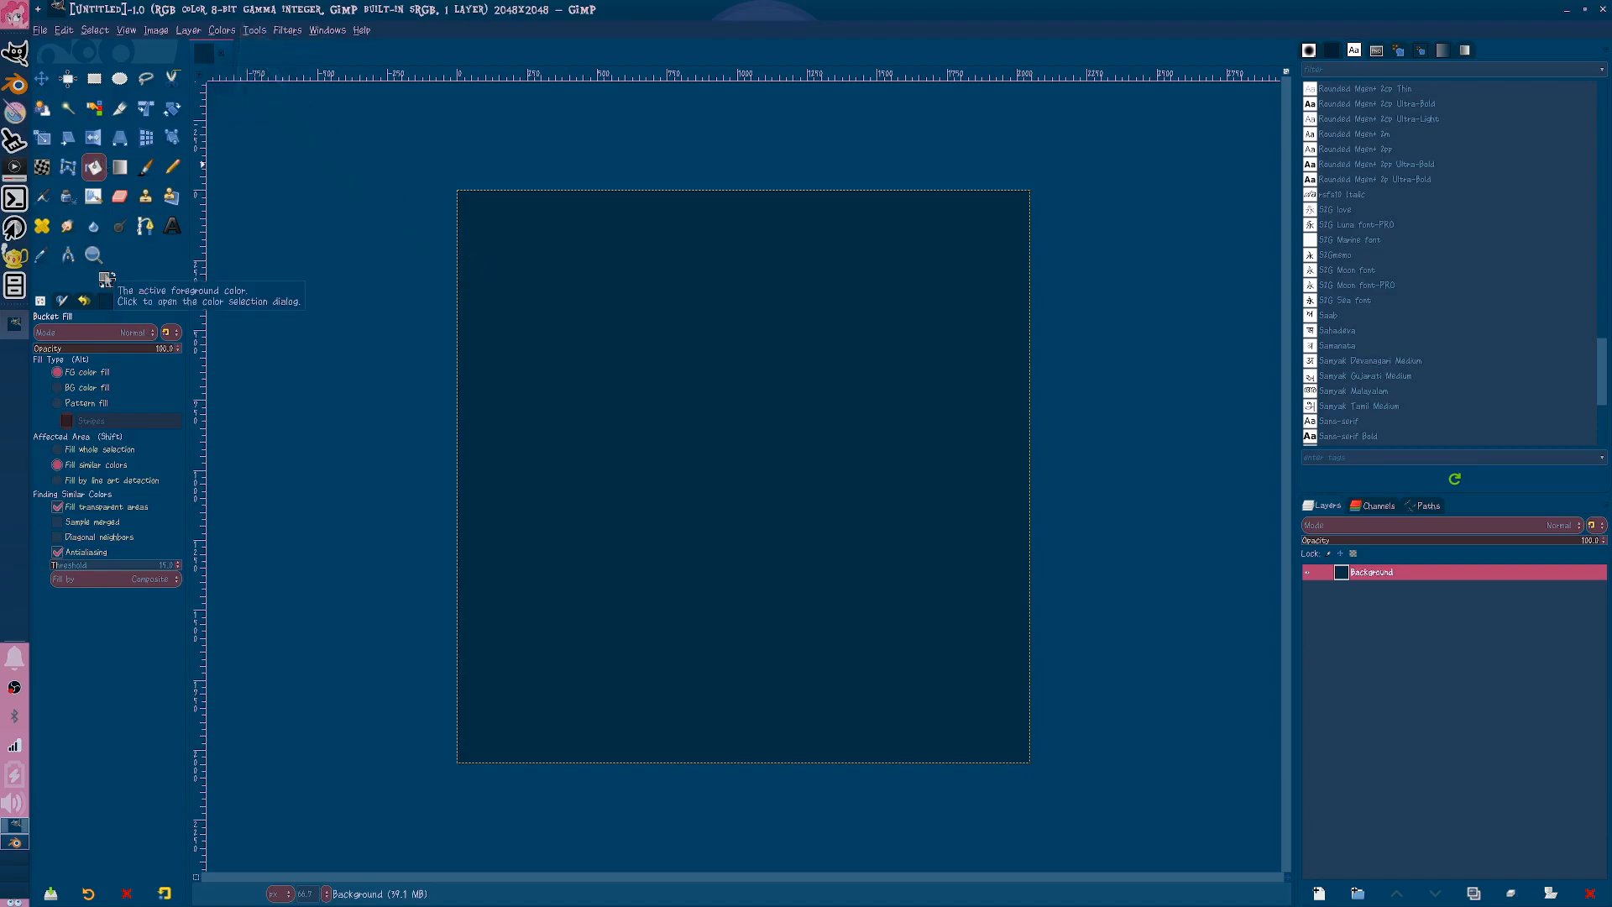
- Fill the entire canvas with the mid-grey foreground color 808080 using Bucket Fill
left_click(106, 280)
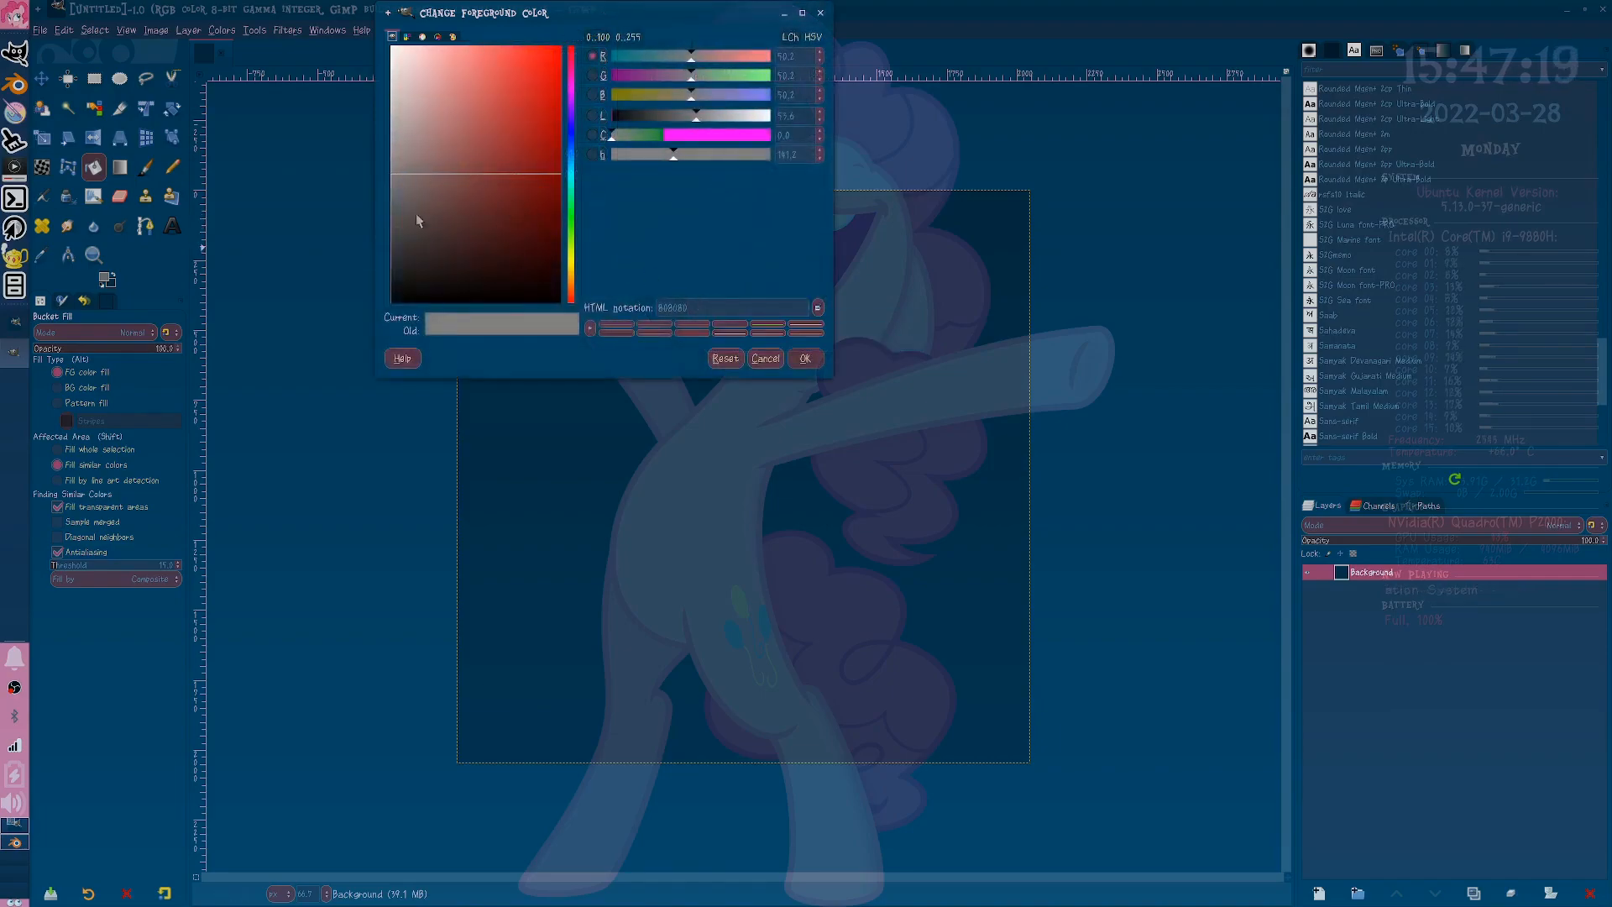
left_click(804, 359)
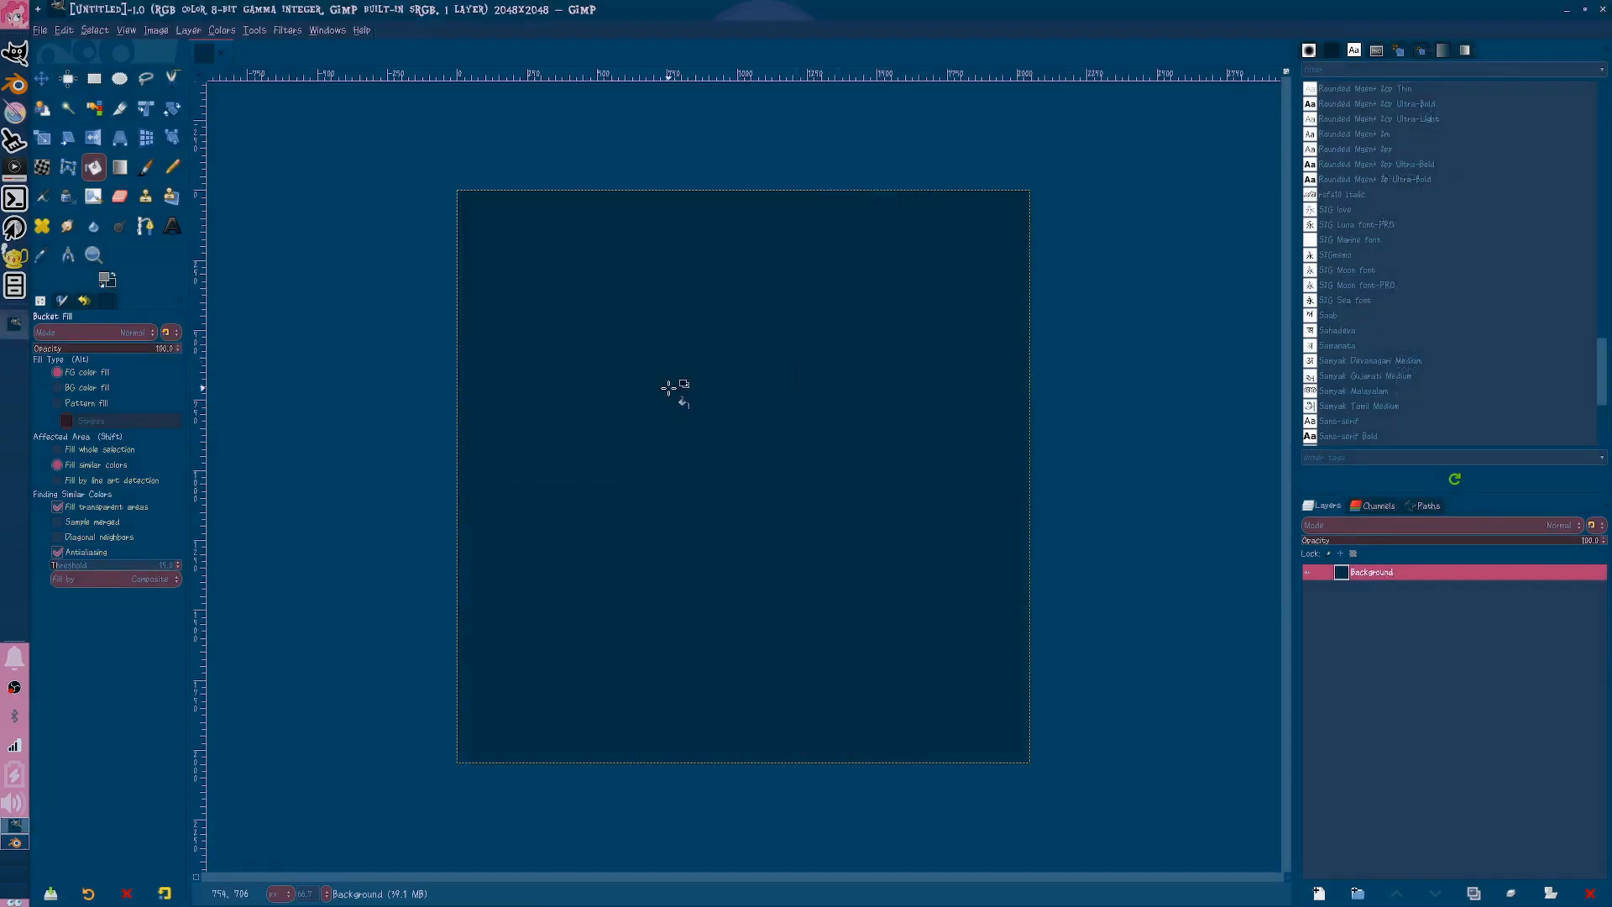
left_click(668, 388)
- Convert the image to indexed colors with the black and white (1-bit) palette and Positioned color dithering
key("alt+i")
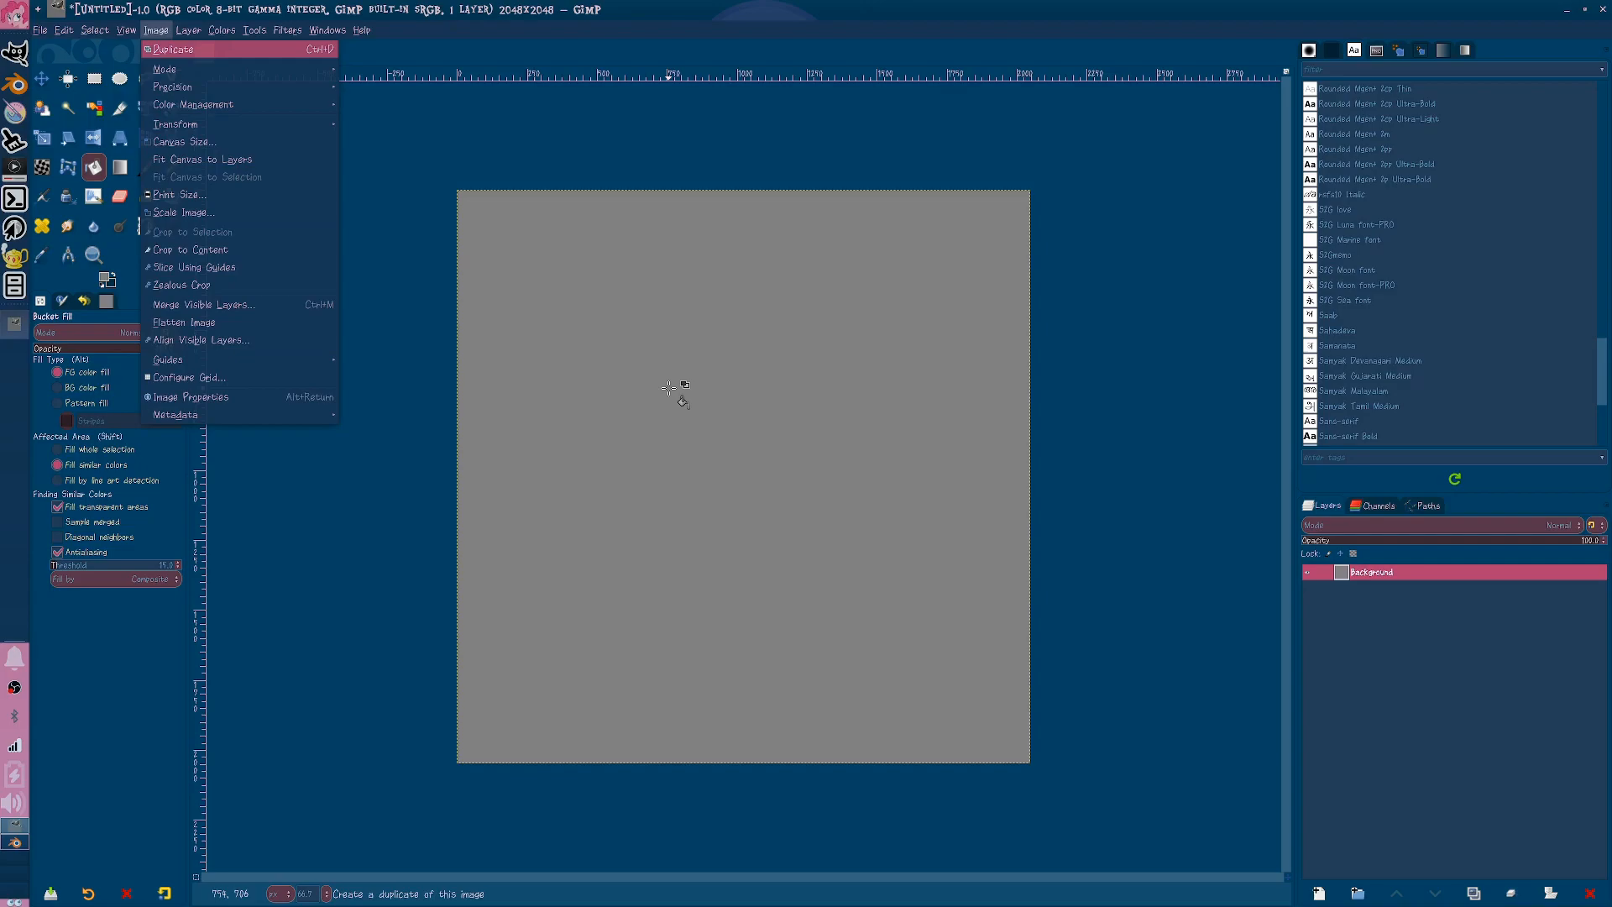
key("Down")
key("Right")
key("Down")
key("Down")
key("Return")
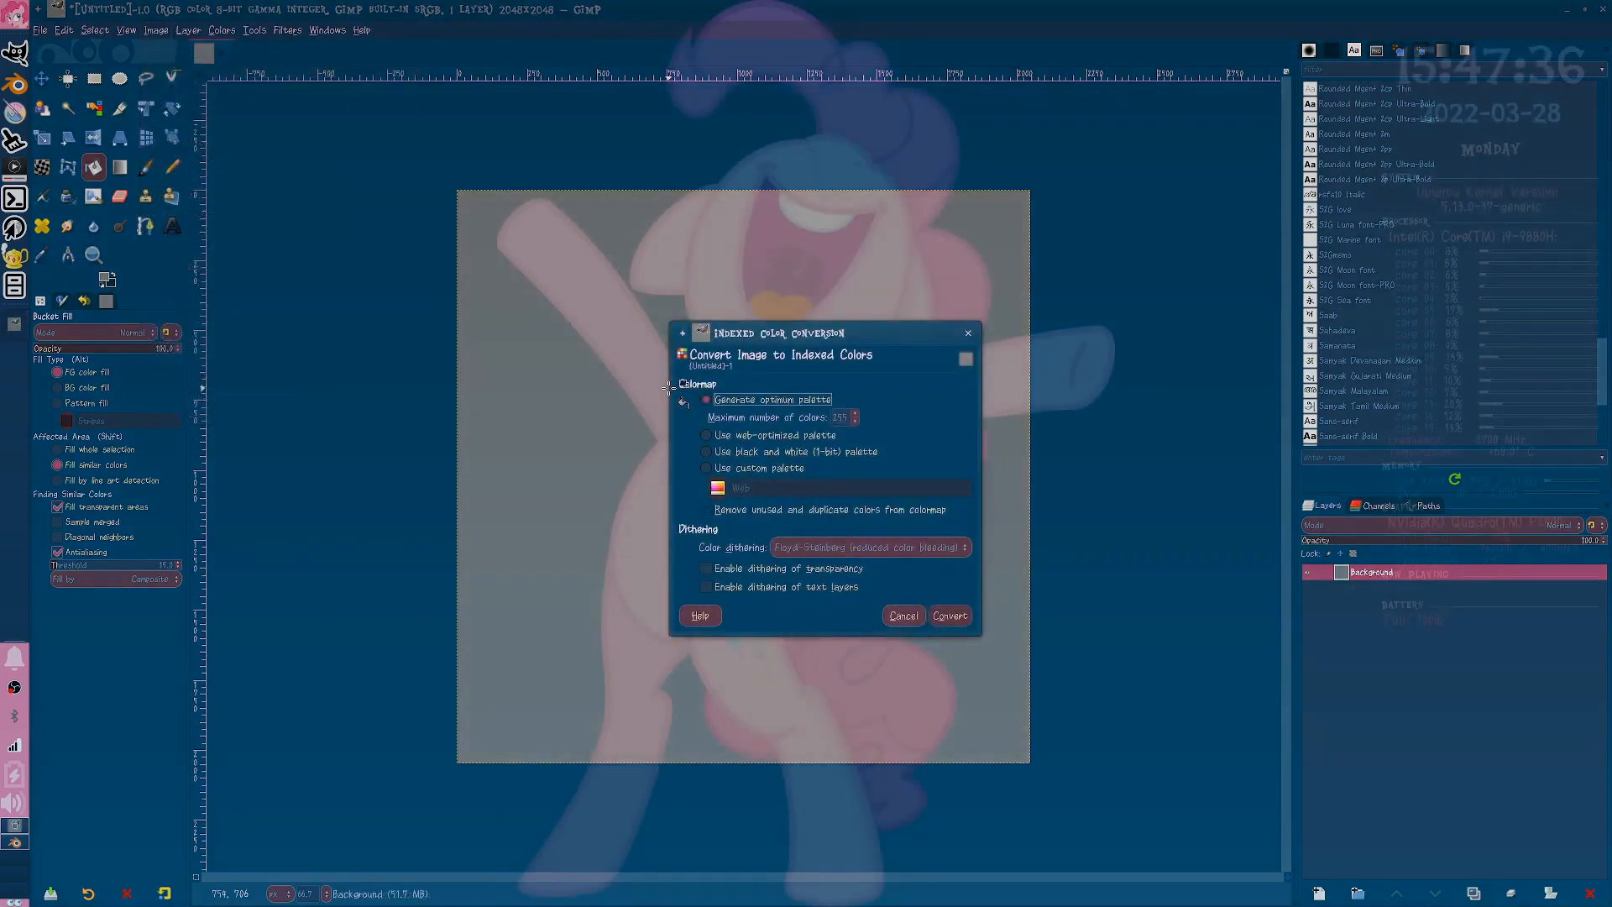
left_click(924, 548)
left_click(881, 566)
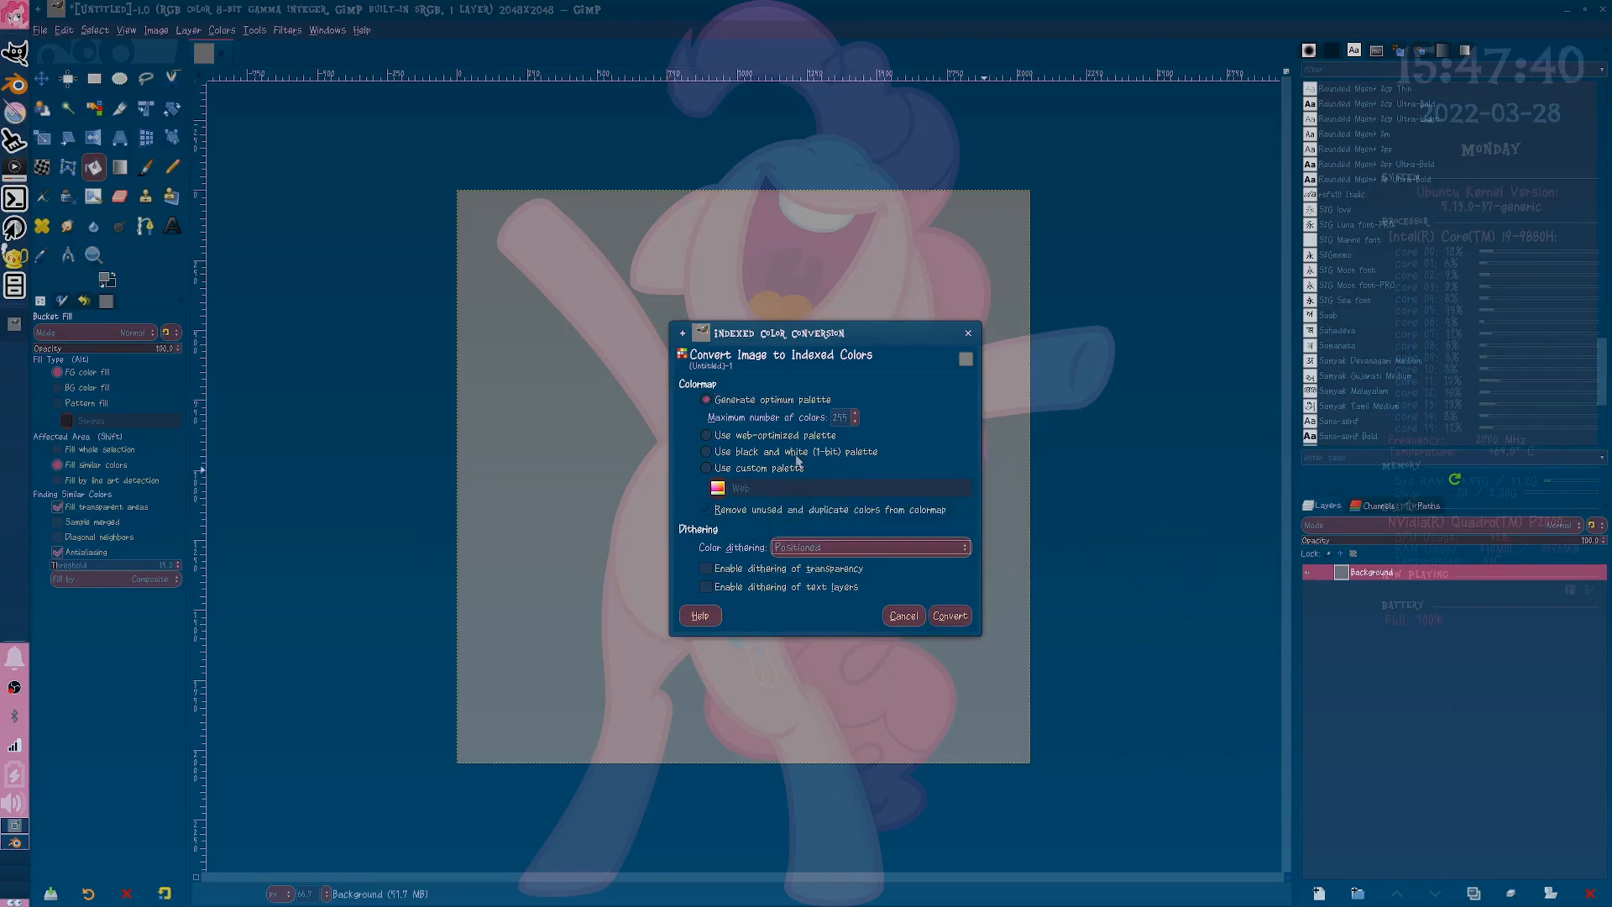
key("Return")
key("4")
- Start exporting the dithered image and show the Recently Used locations for its destination
left_click(39, 30)
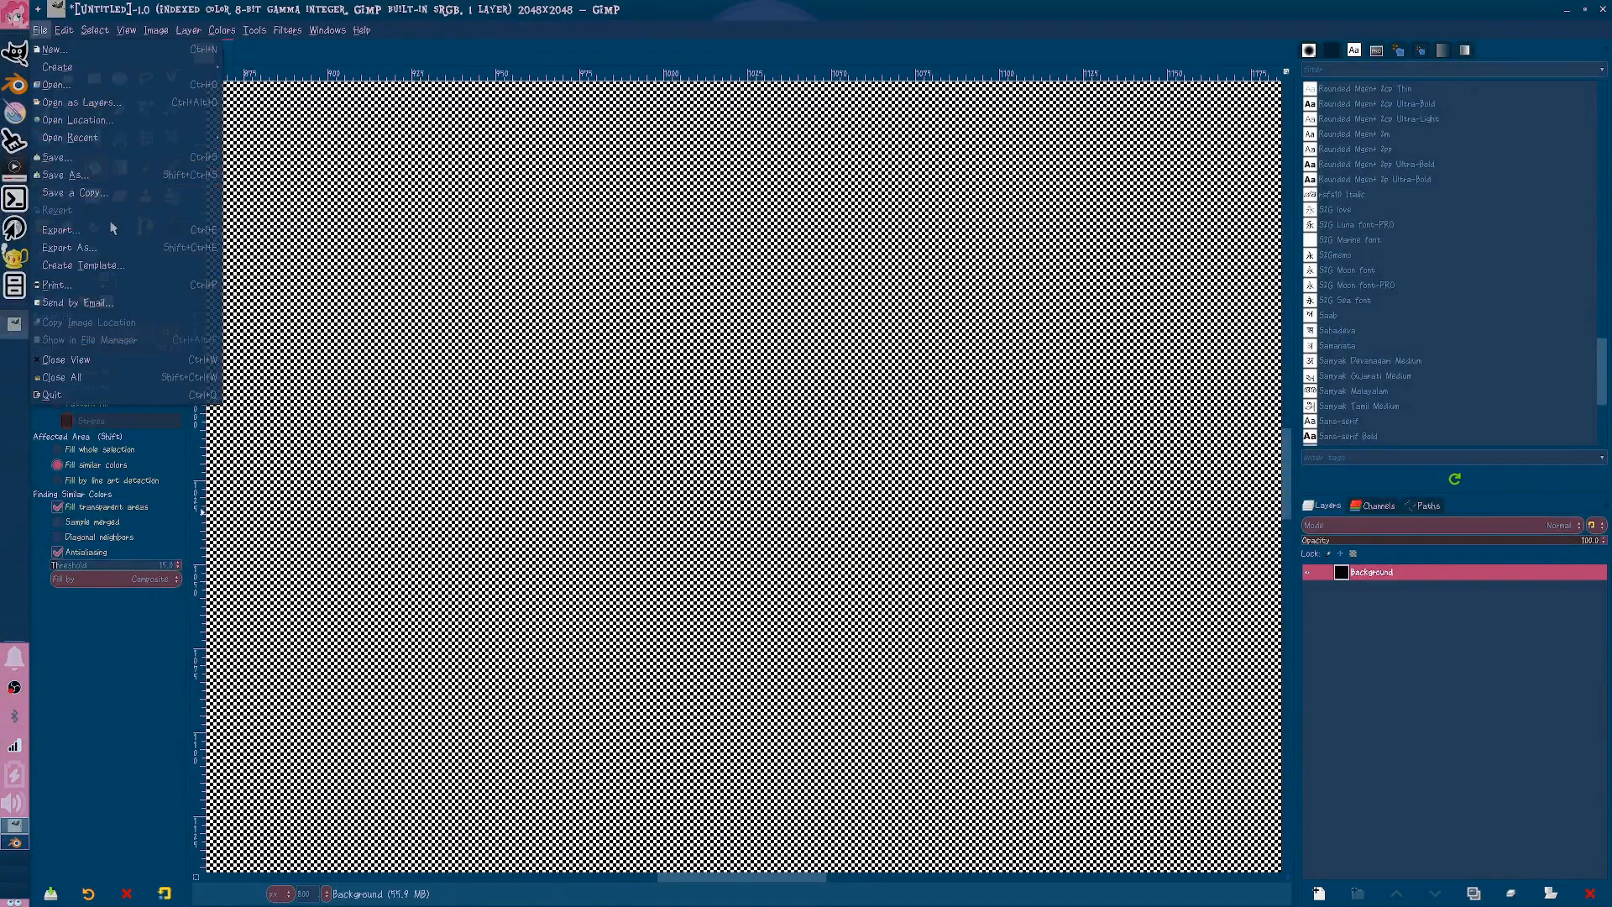
left_click(80, 247)
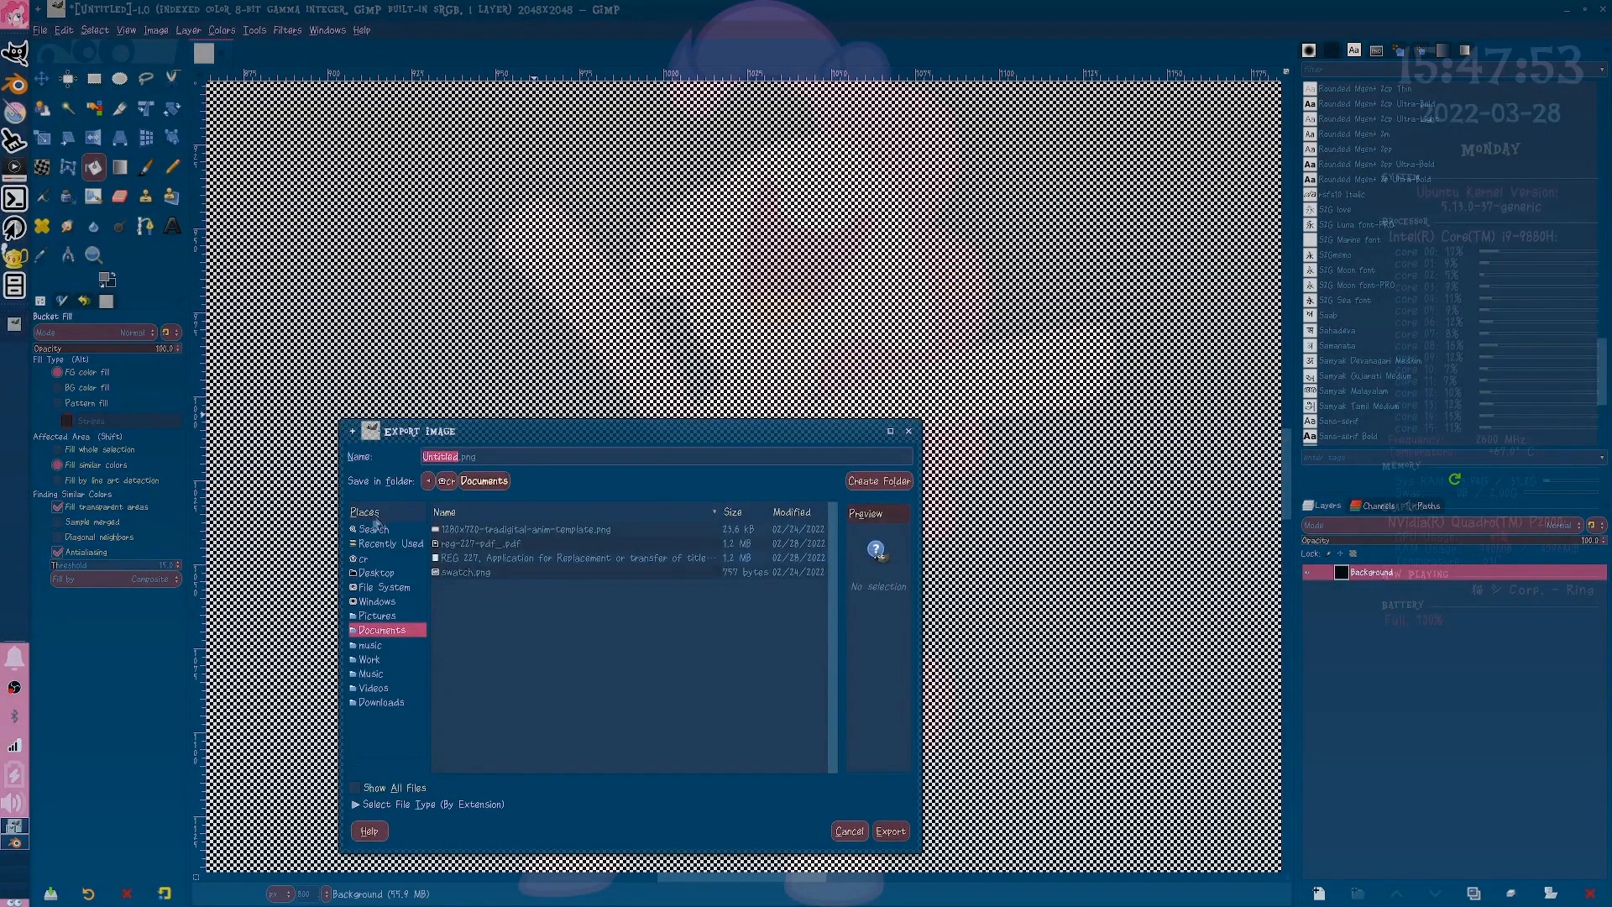
left_click(391, 544)
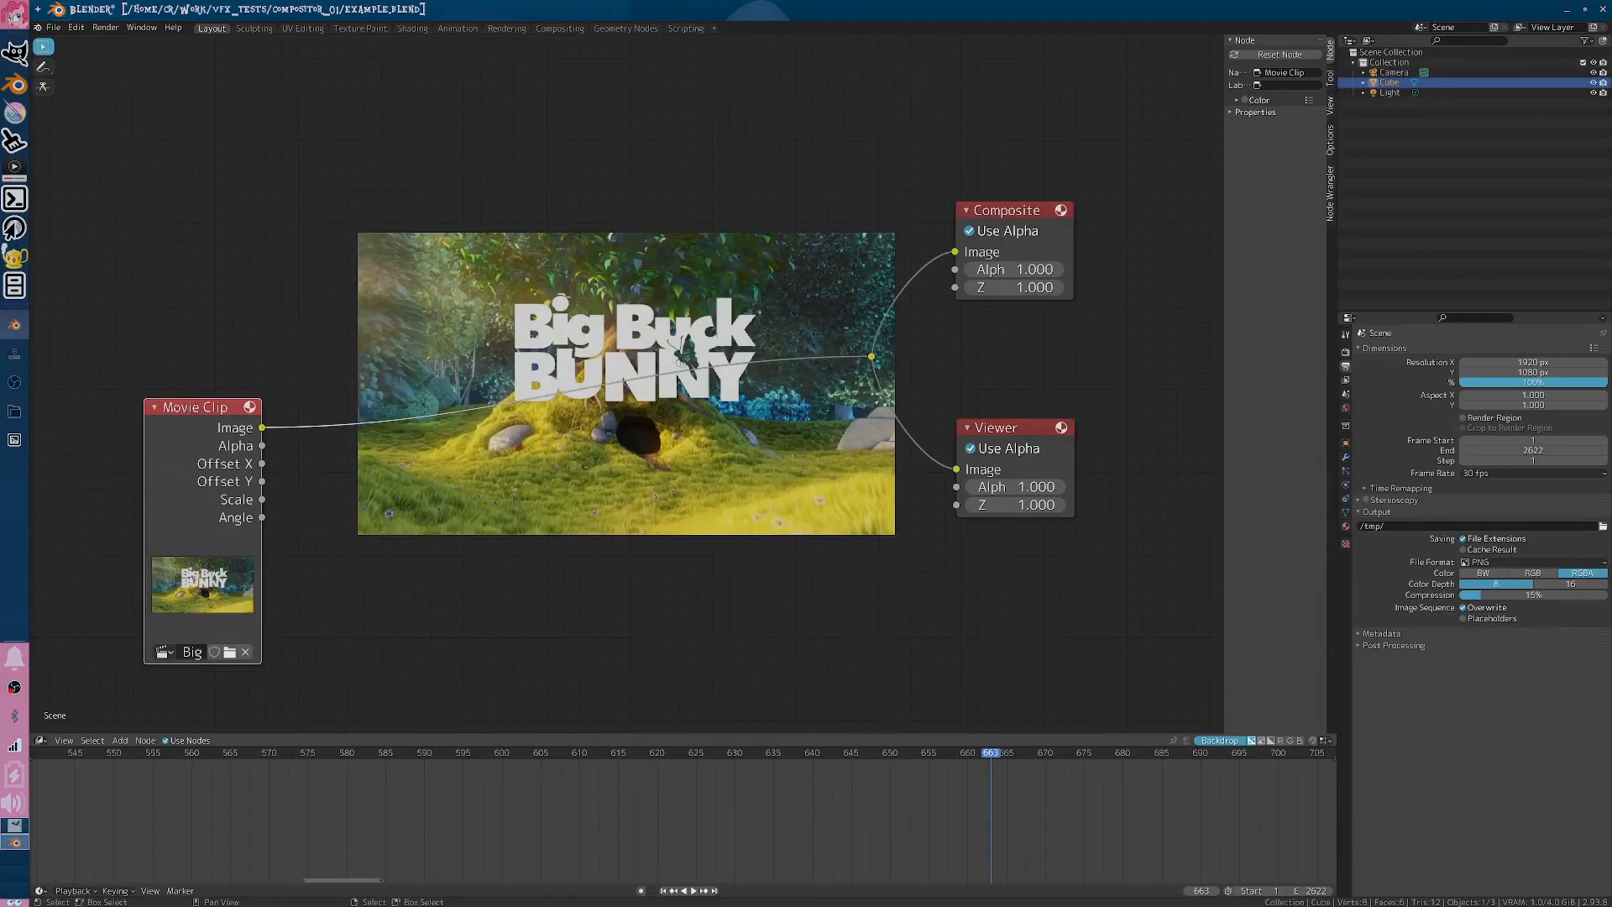
- In Blender's compositor, move the Movie Clip node farther from the output nodes and open the operator search
left_click_drag(209, 420, 62, 353)
middle_click_drag(294, 445, 502, 417)
key("F3")
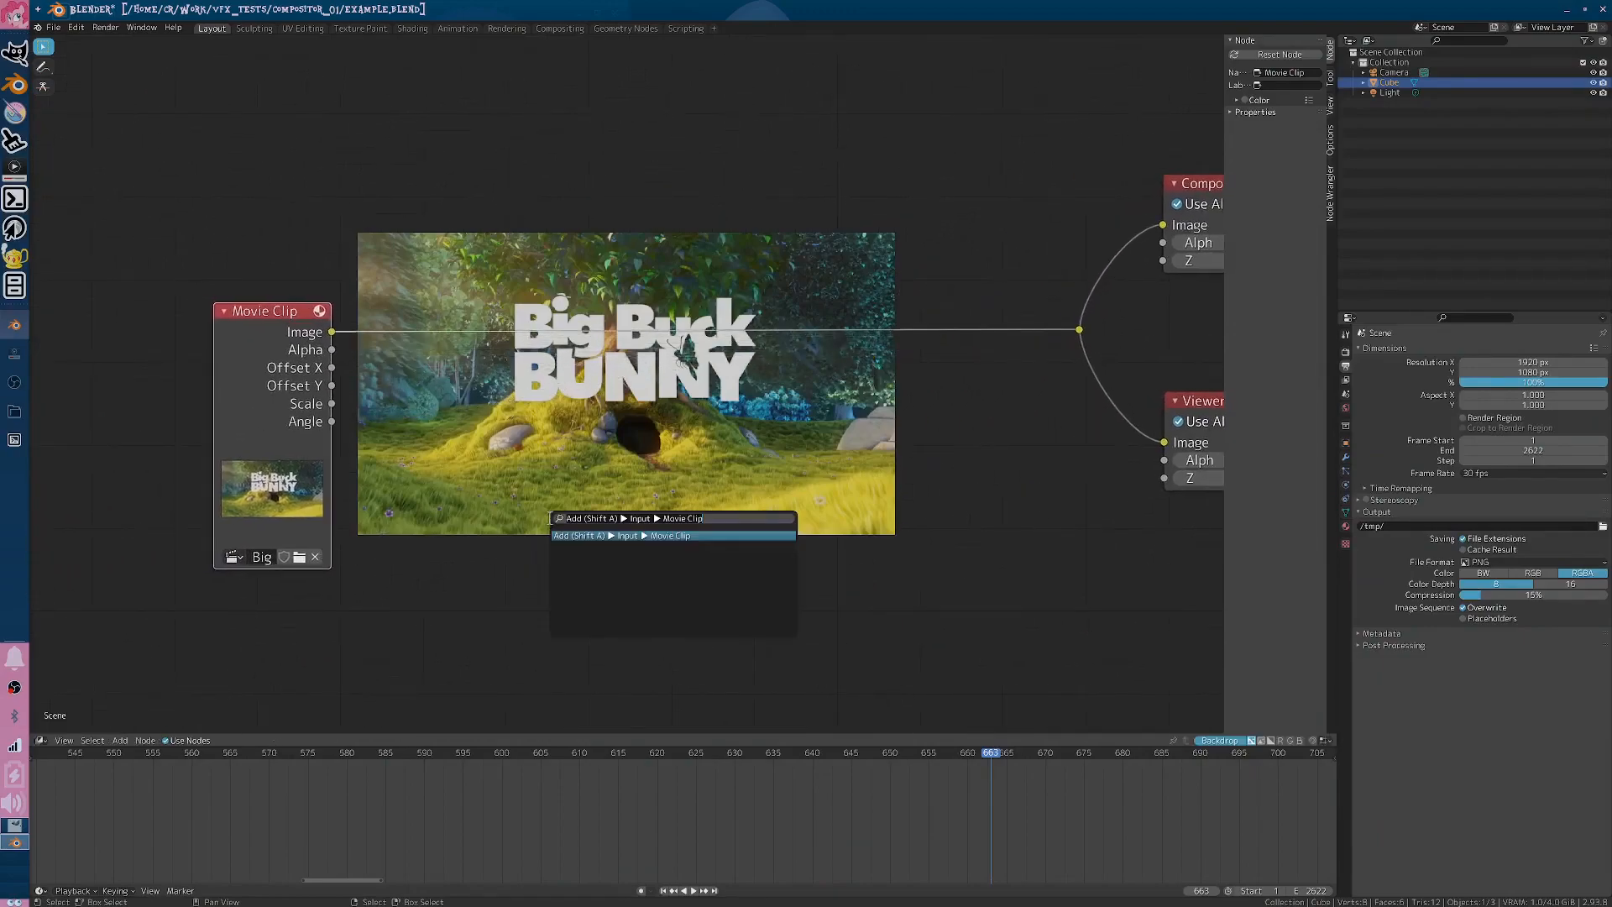
type("scale")
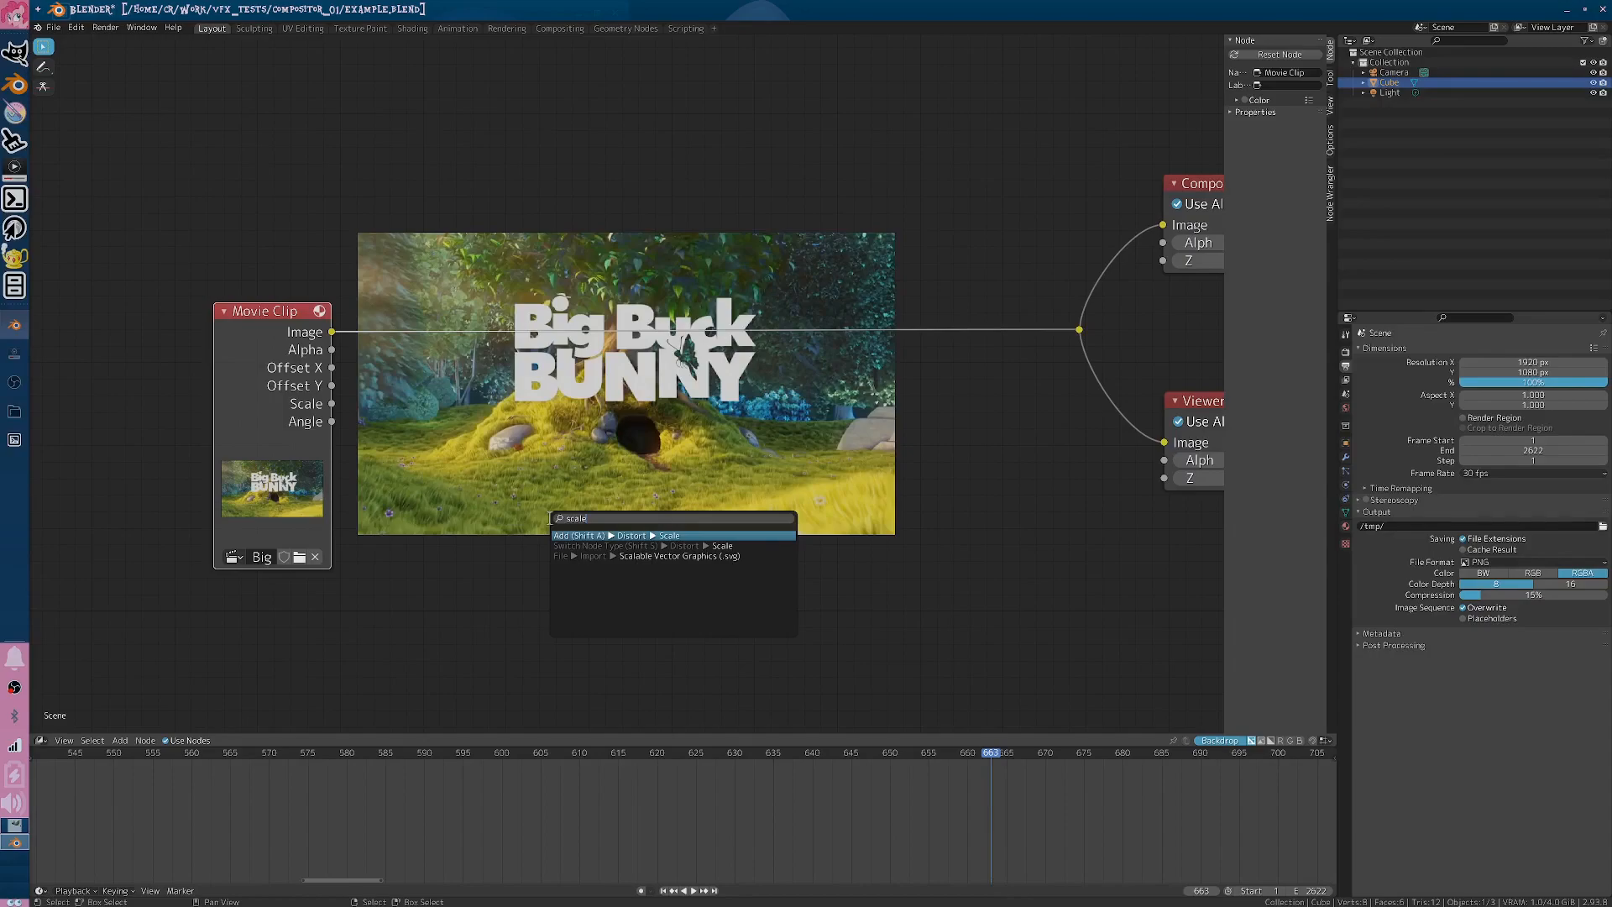
key("BackSpace")
key("BackSpace")
key("BackSpace")
key("BackSpace")
key("BackSpace")
- Add an Input Value node and place it above the Movie Clip node
type("input")
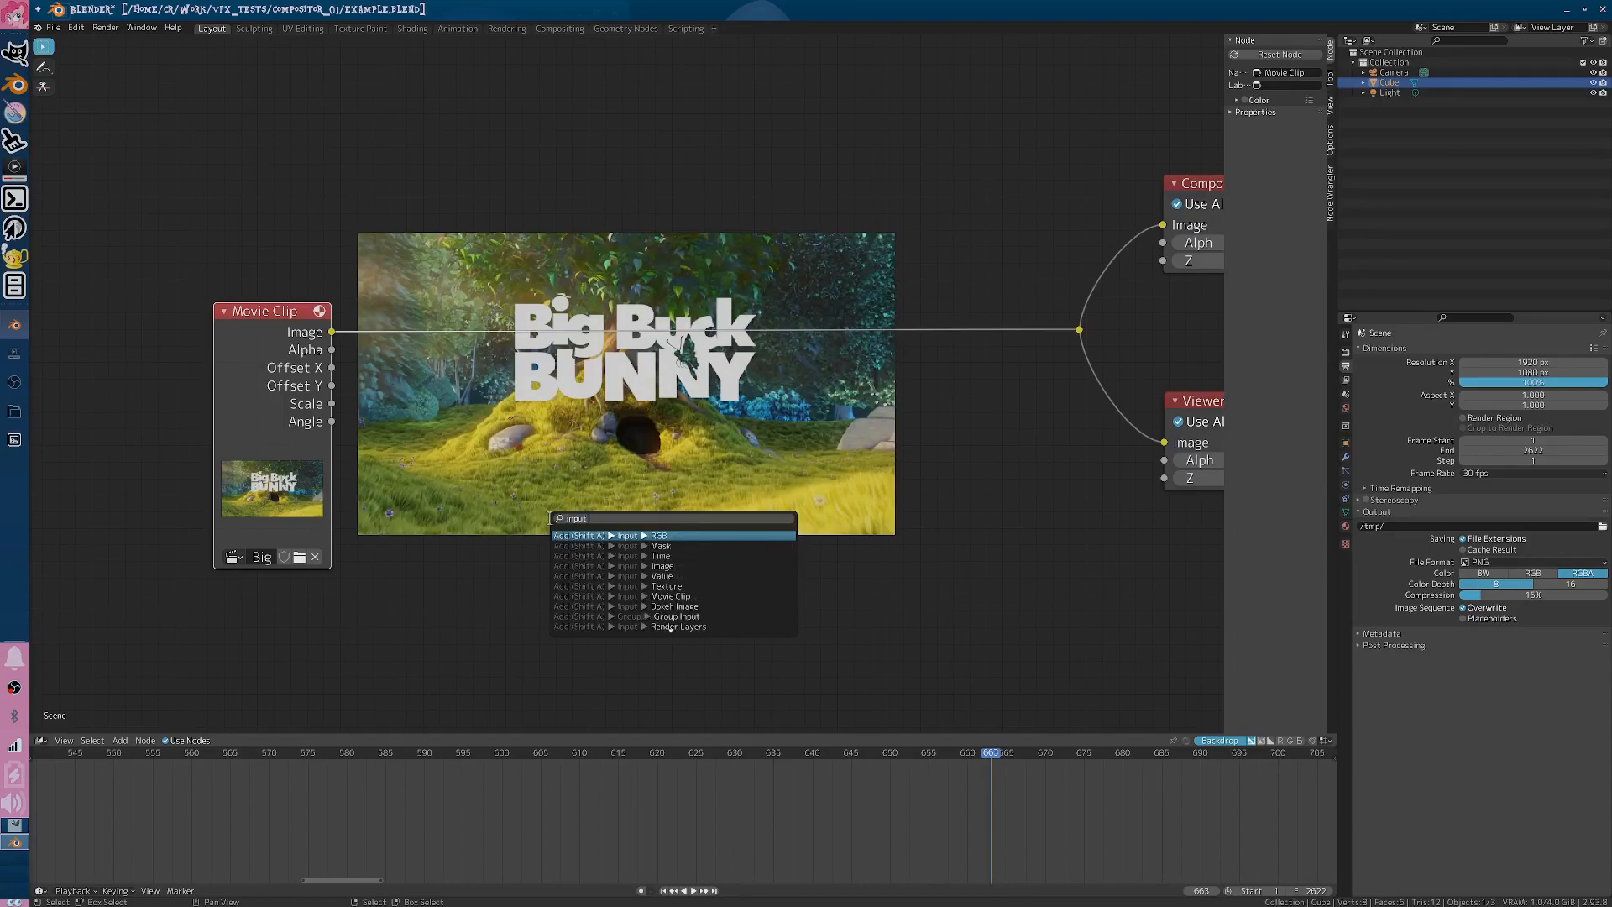
key("Down")
key("Down")
key("Down")
key("Down")
key("Return")
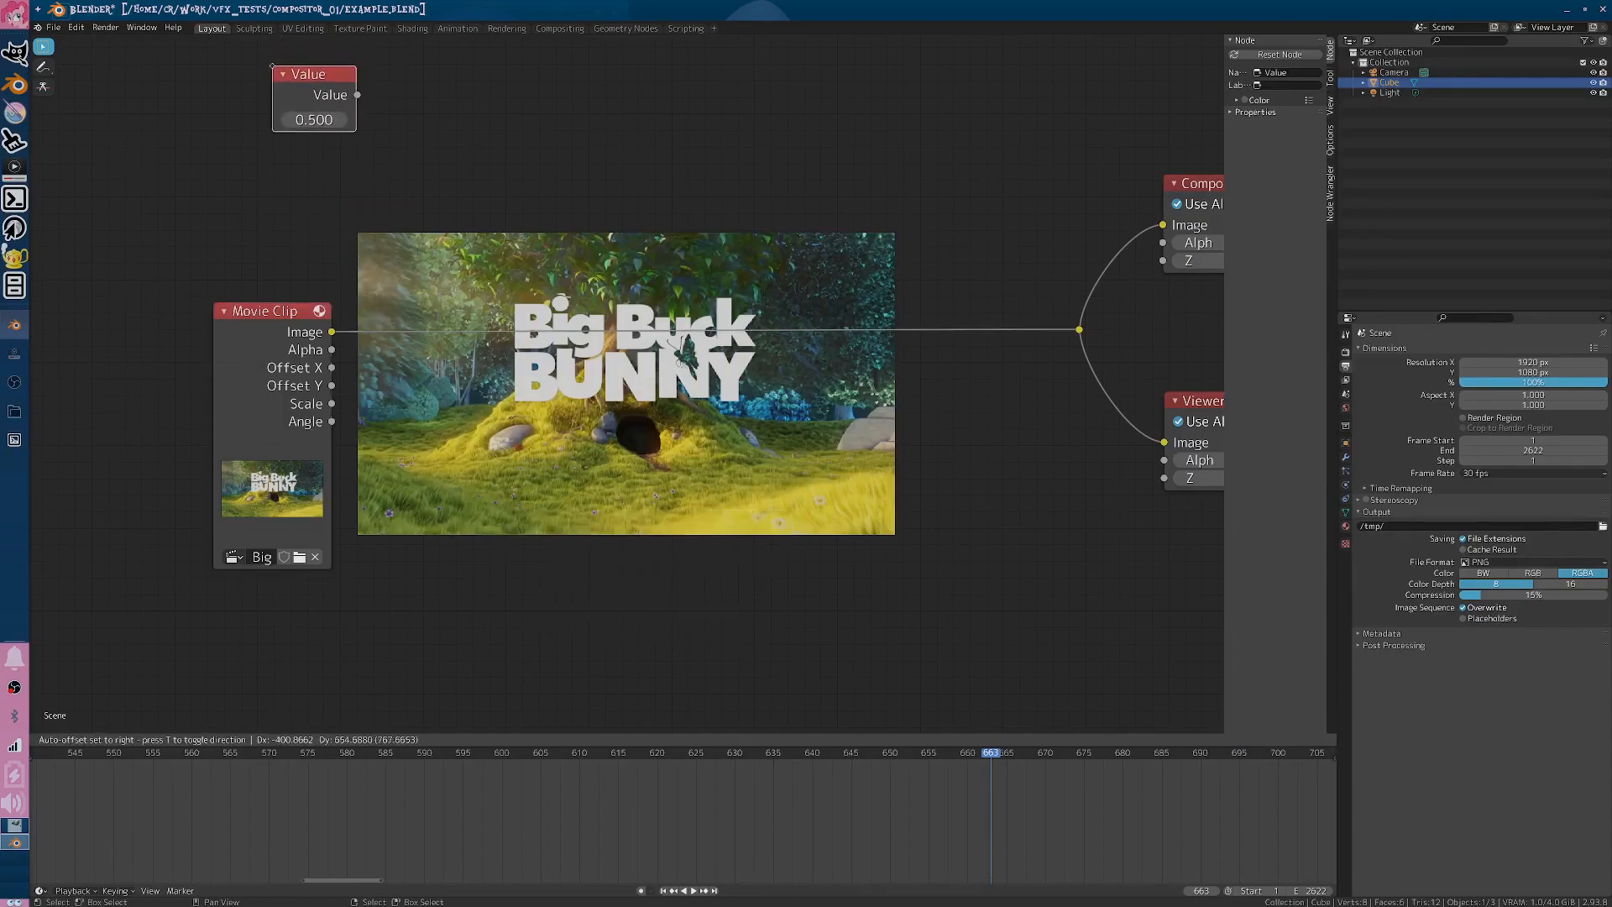
left_click(271, 66)
- Add a Scale node and insert it into the image link coming from the Movie Clip node
key("F3")
type("scal")
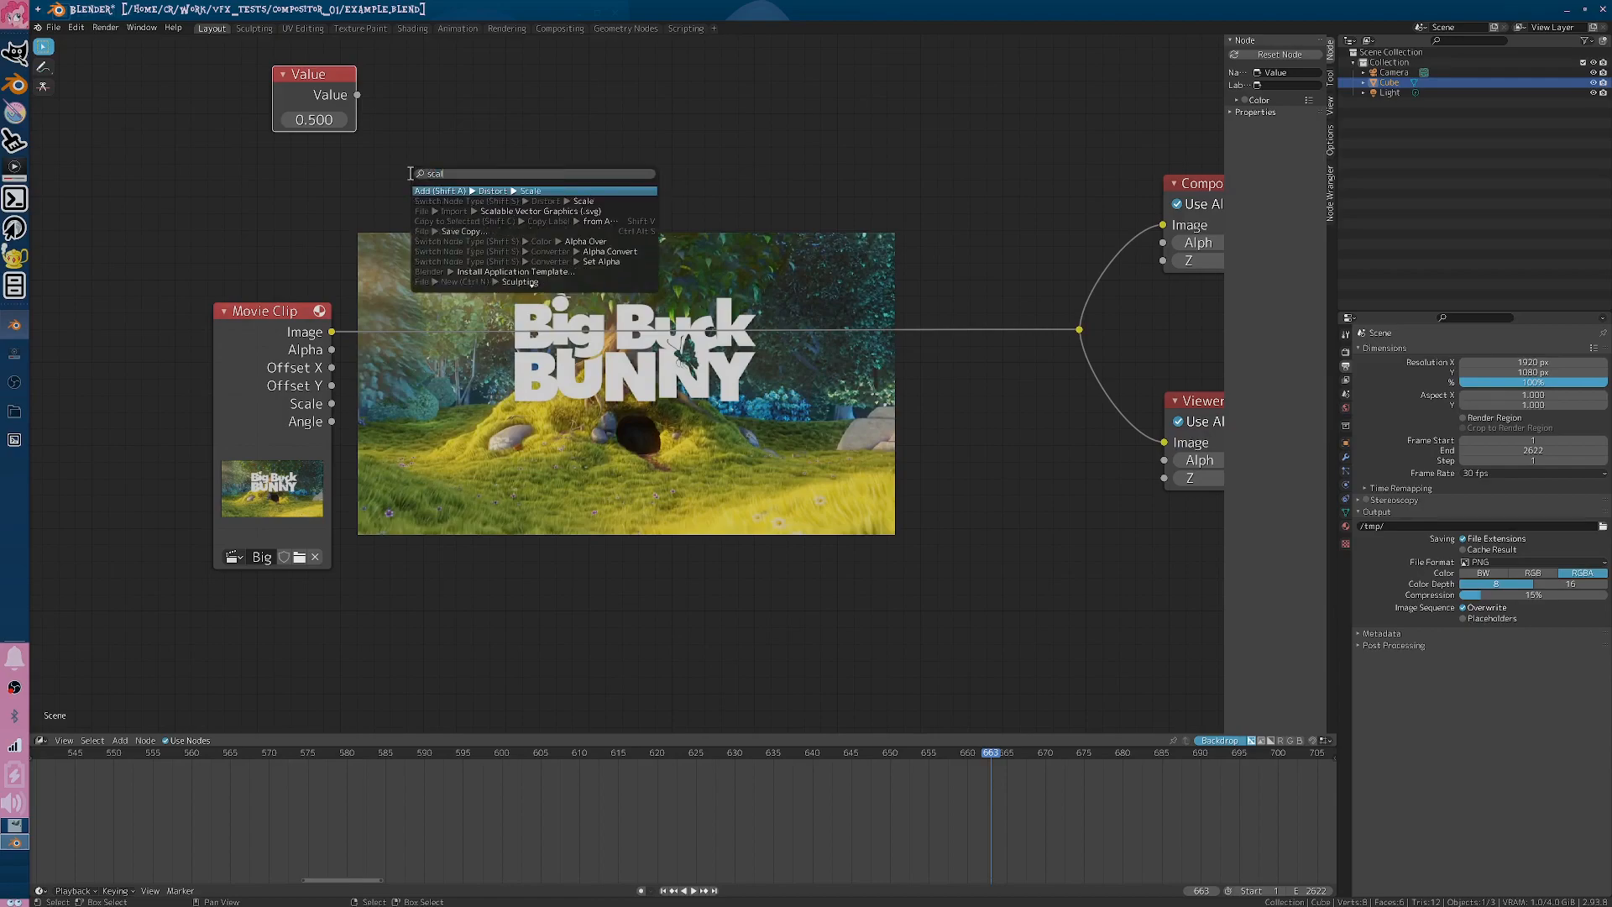
key("Return")
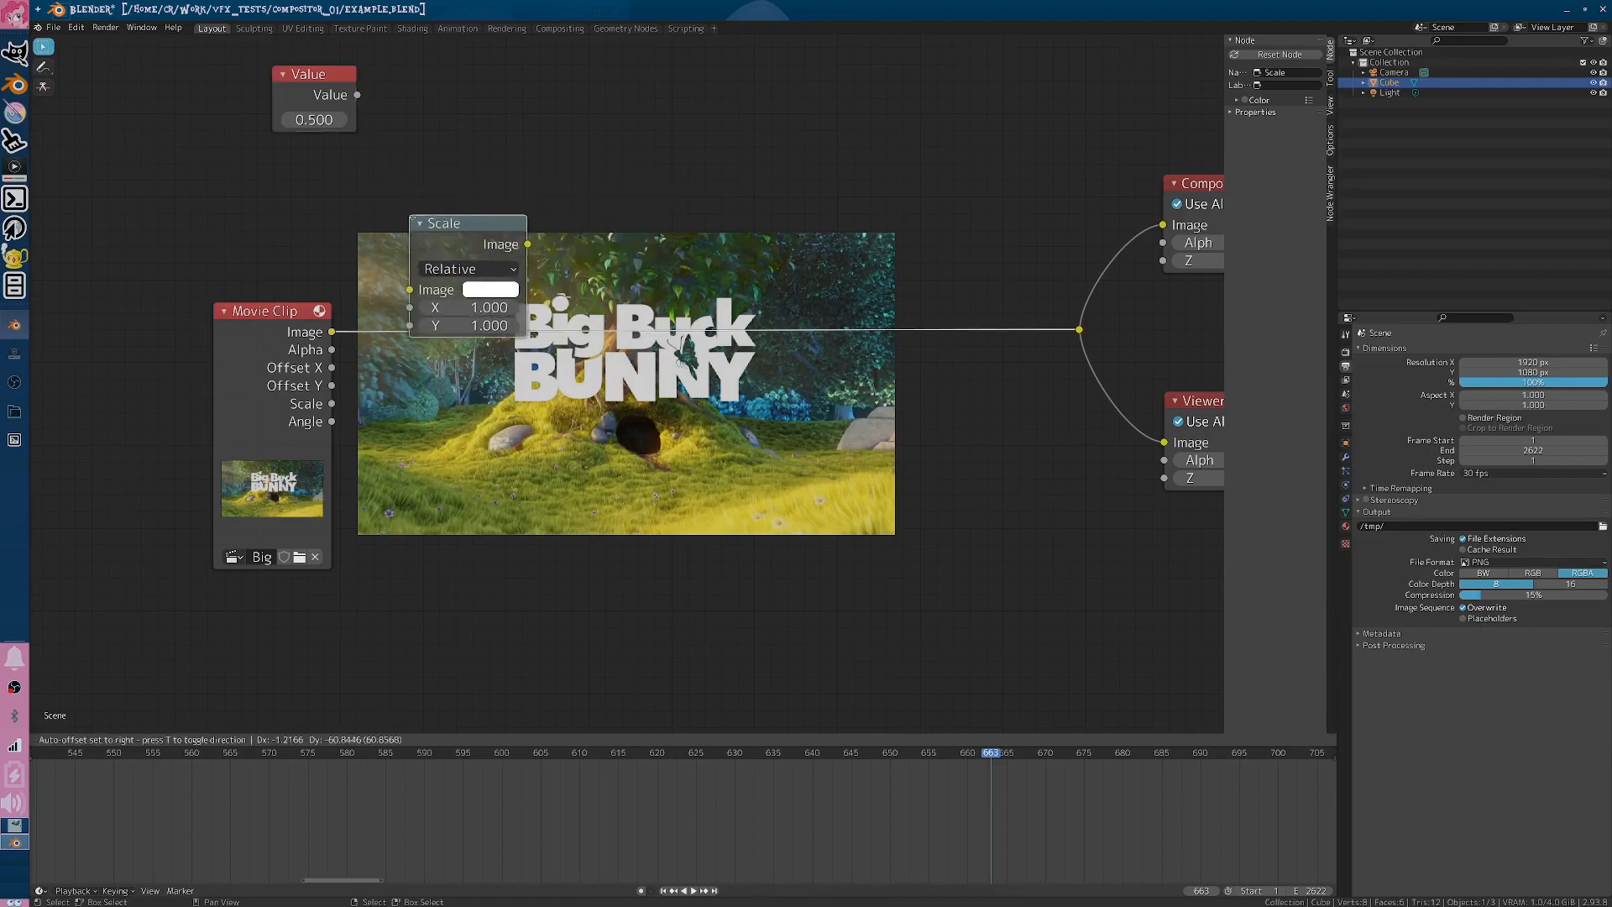
left_click(423, 242)
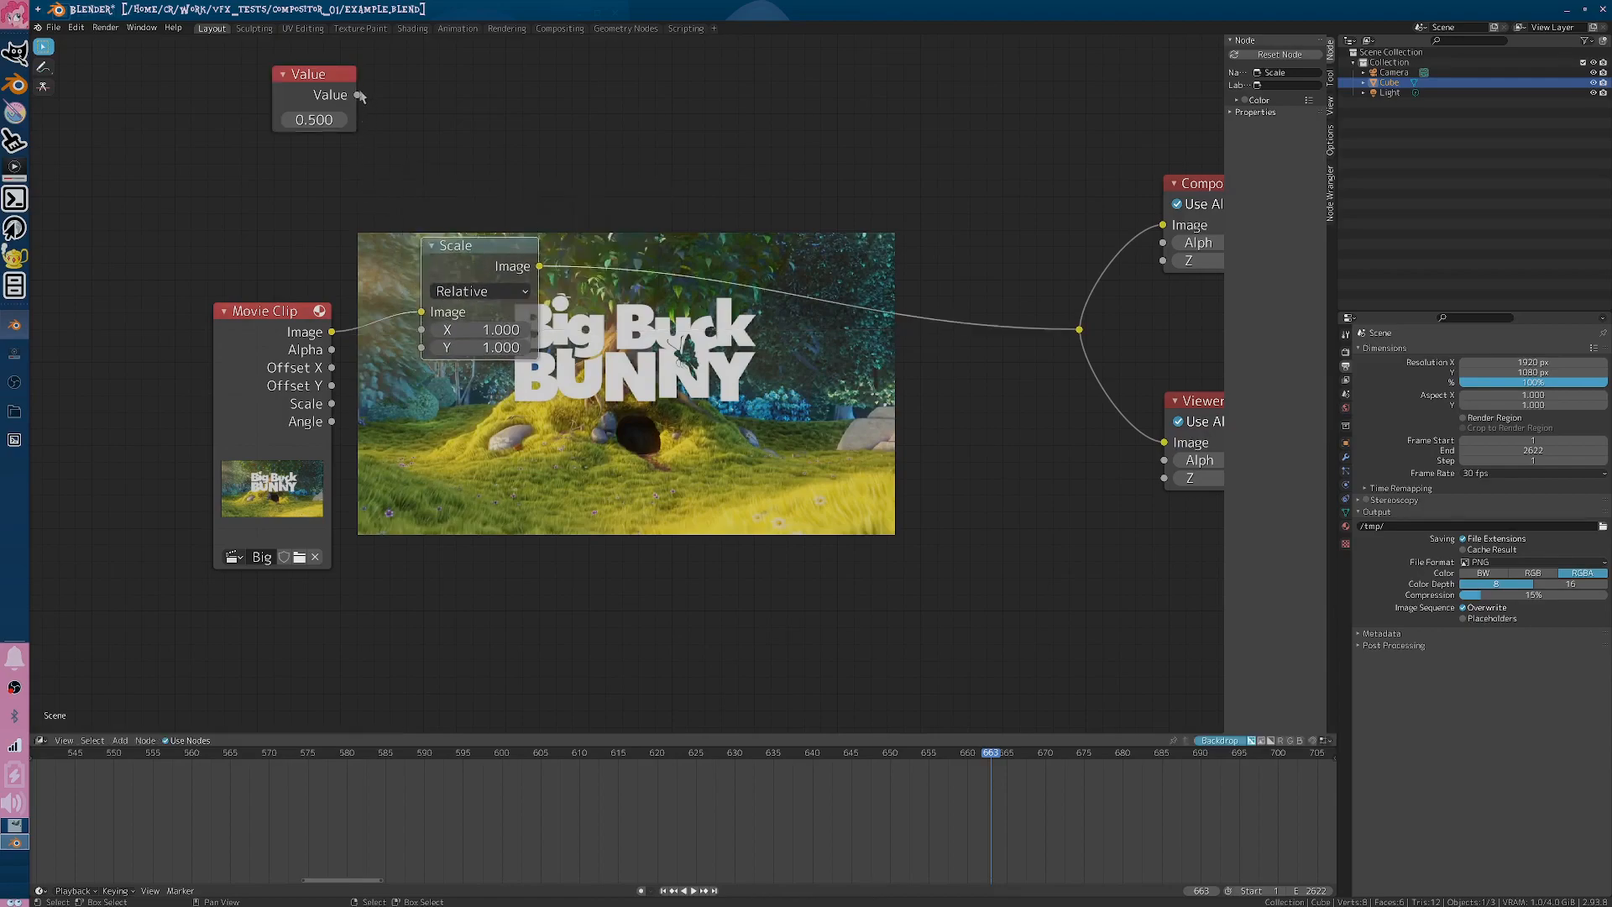
- Connect the Value node's output to both the X and Y inputs of the Scale node
left_click_drag(360, 96, 421, 330)
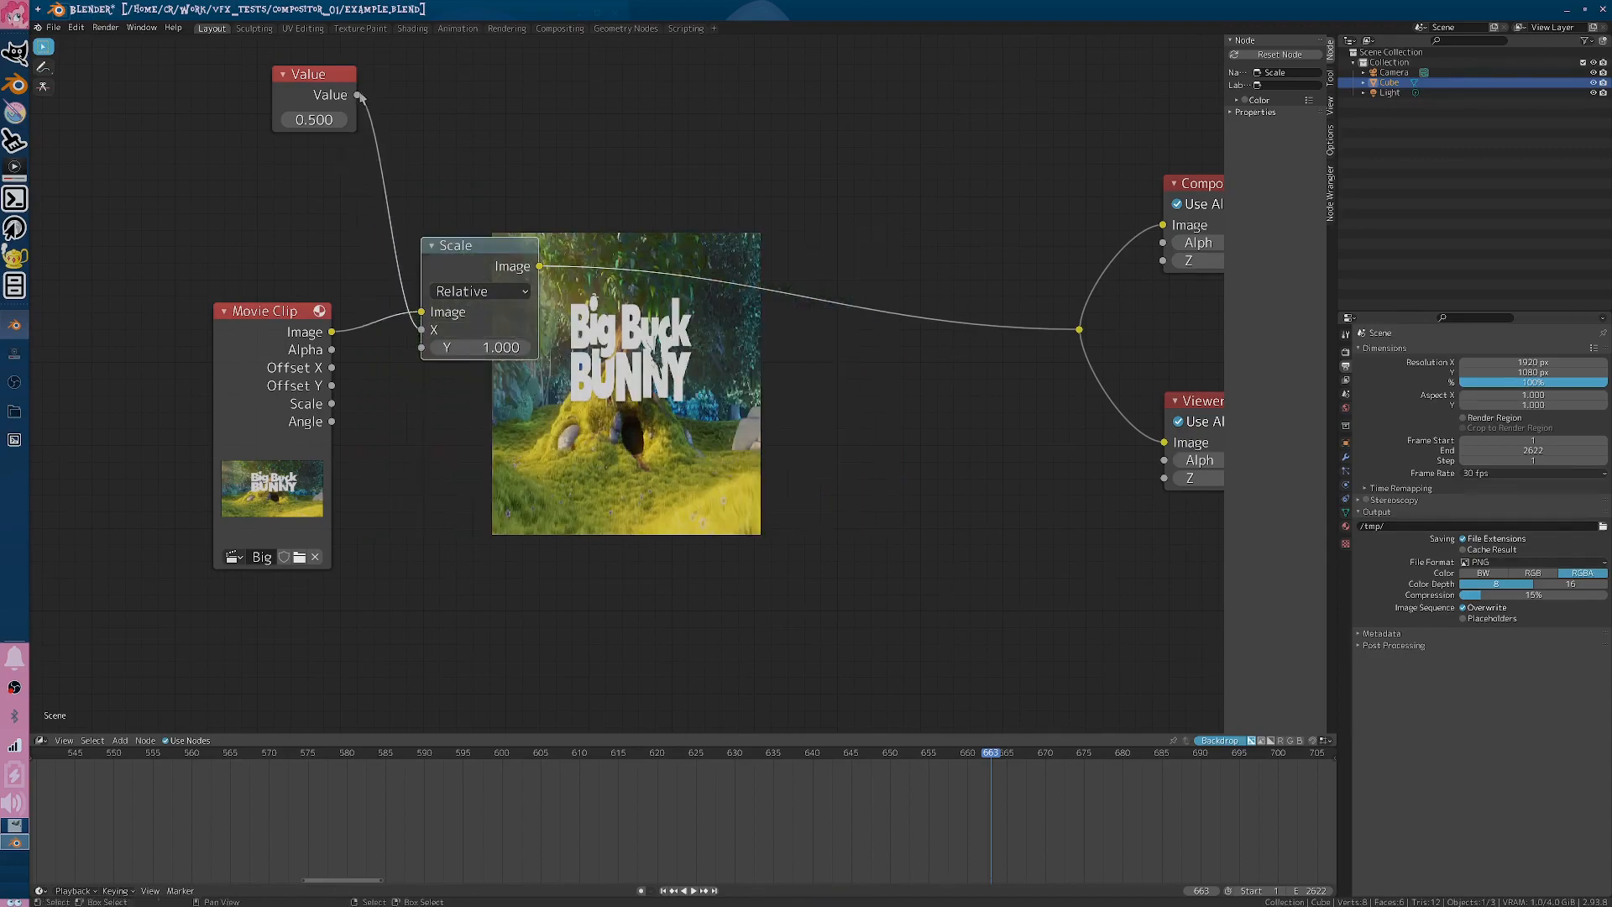
left_click_drag(360, 96, 421, 349)
- Duplicate the Scale node and insert the copy into the image link just before the output branch
middle_click_drag(736, 367, 497, 363)
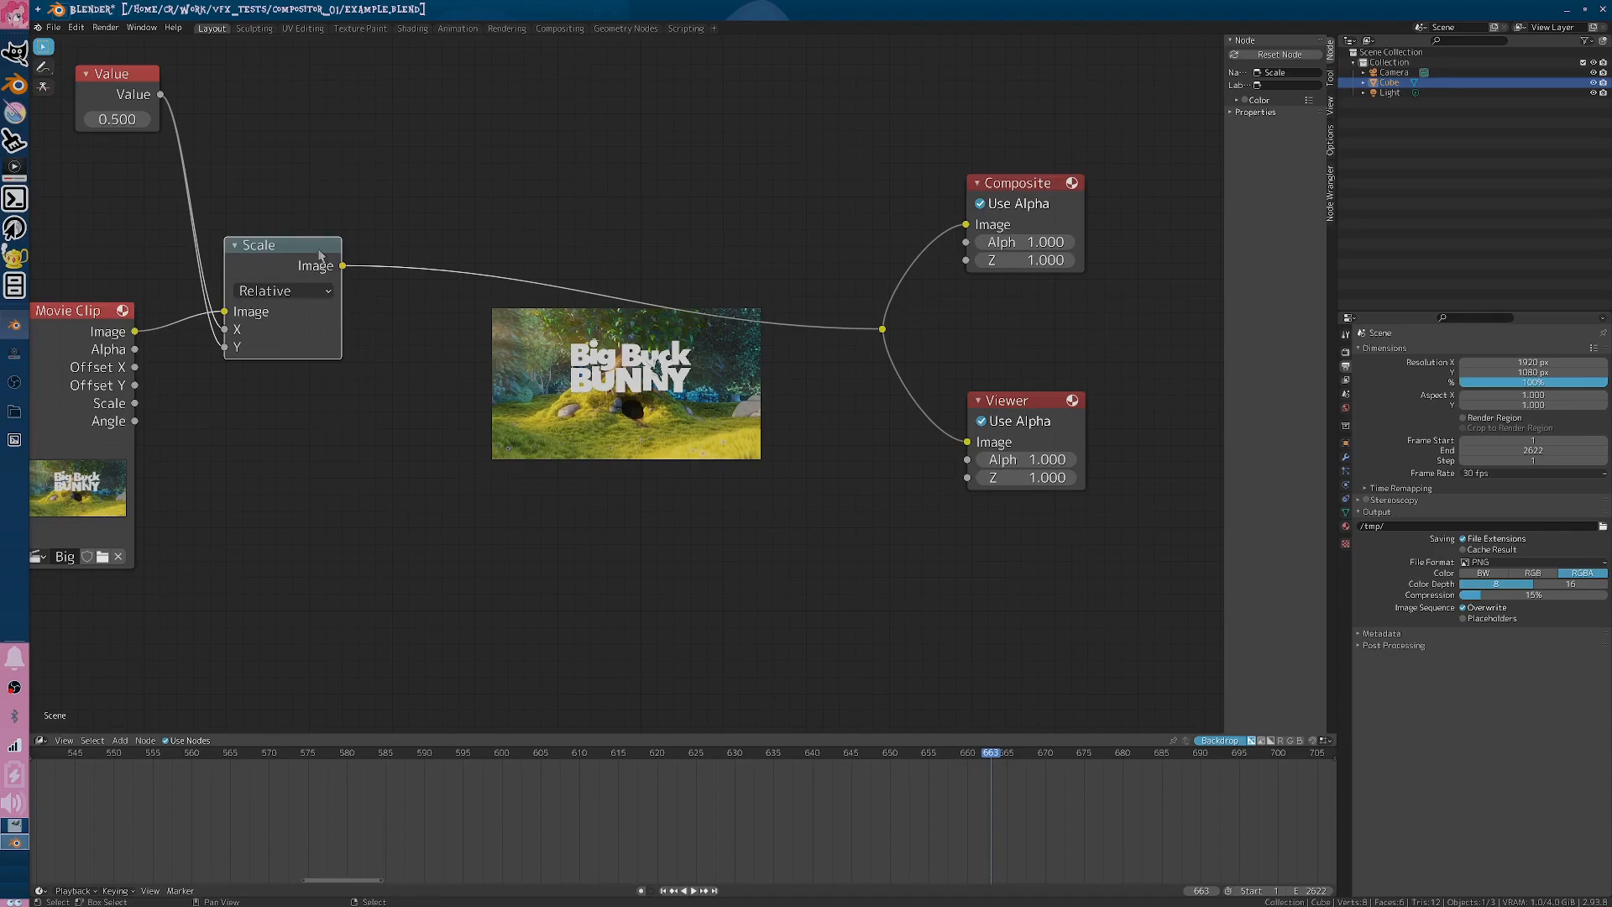
key("shift+d")
left_click(787, 257)
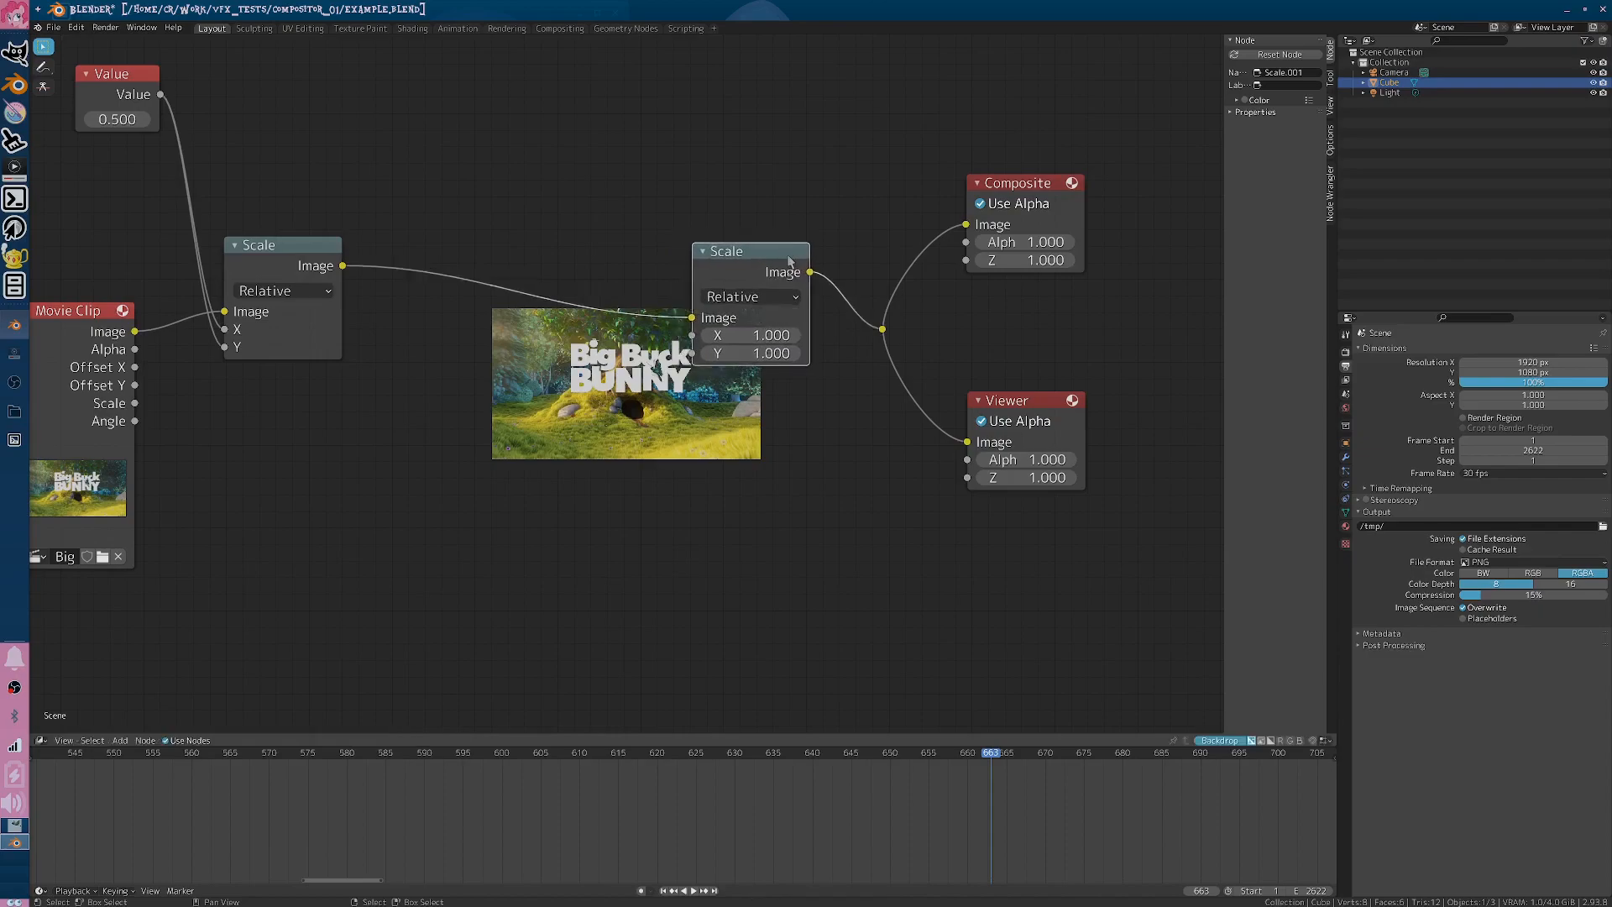
- Add a Math node above the link between the two Scale nodes and set its operation to Divide
key("F3")
type("math")
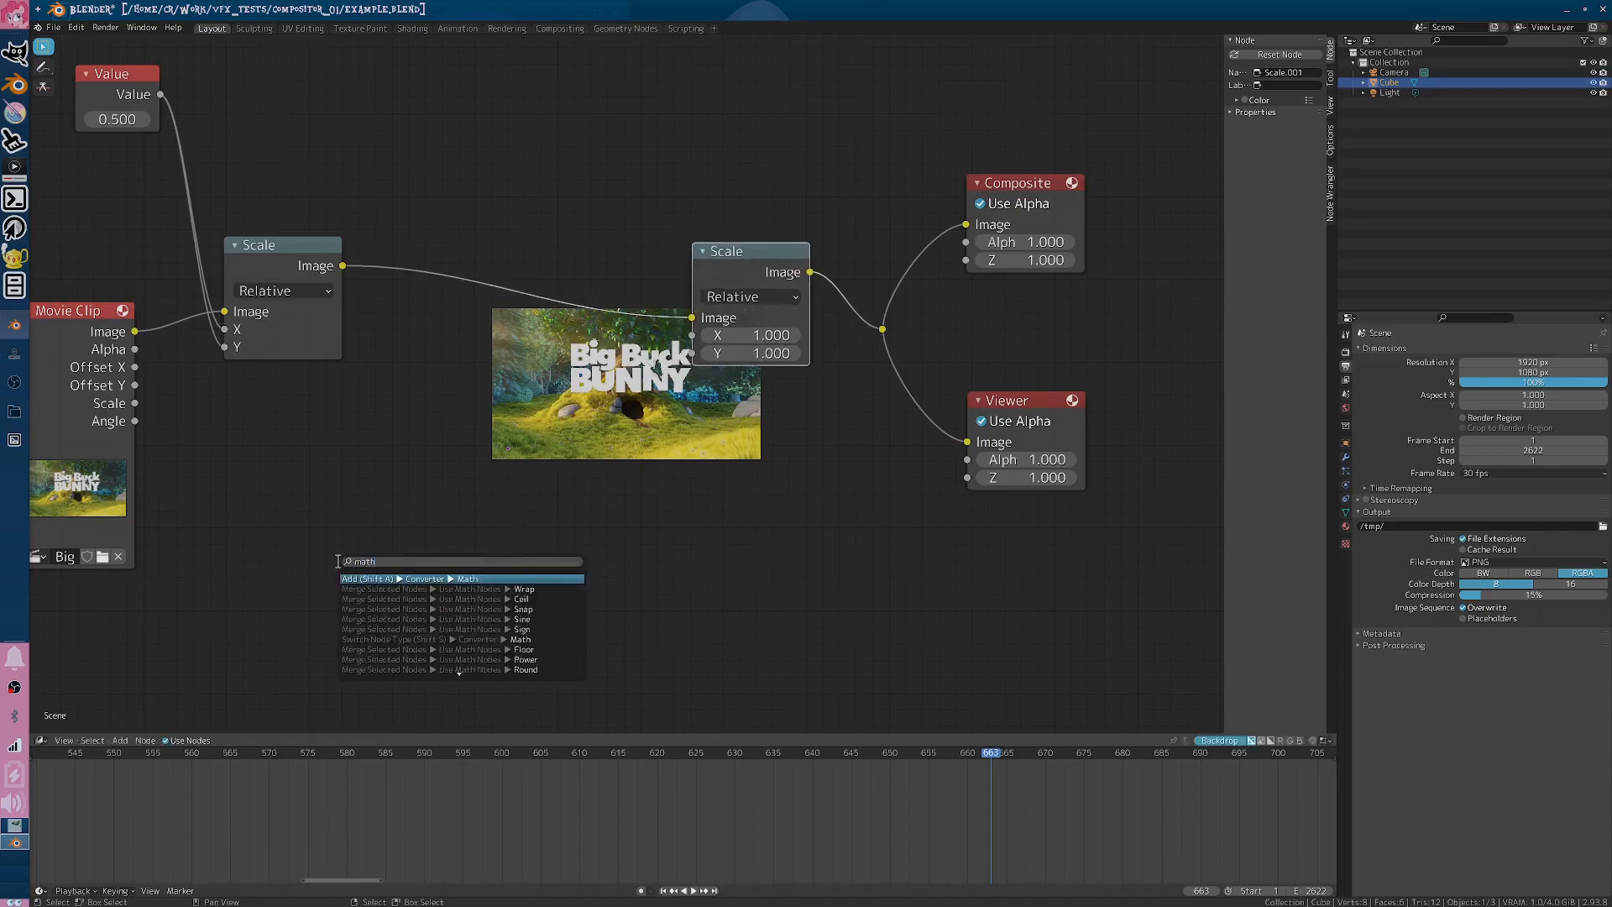
key("Return")
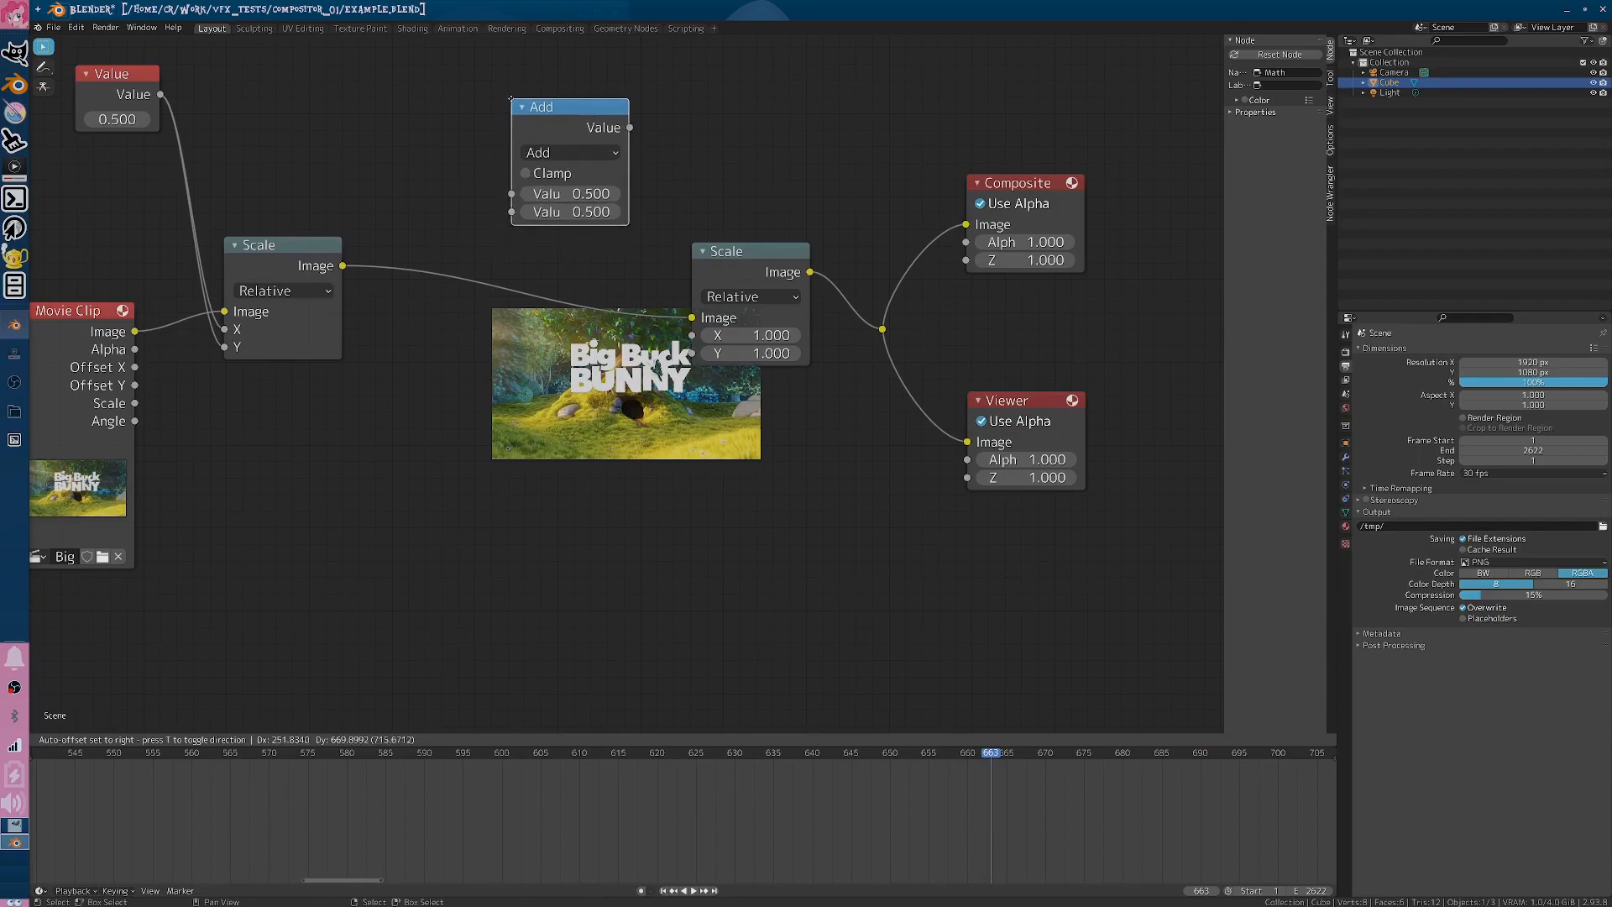
left_click(511, 100)
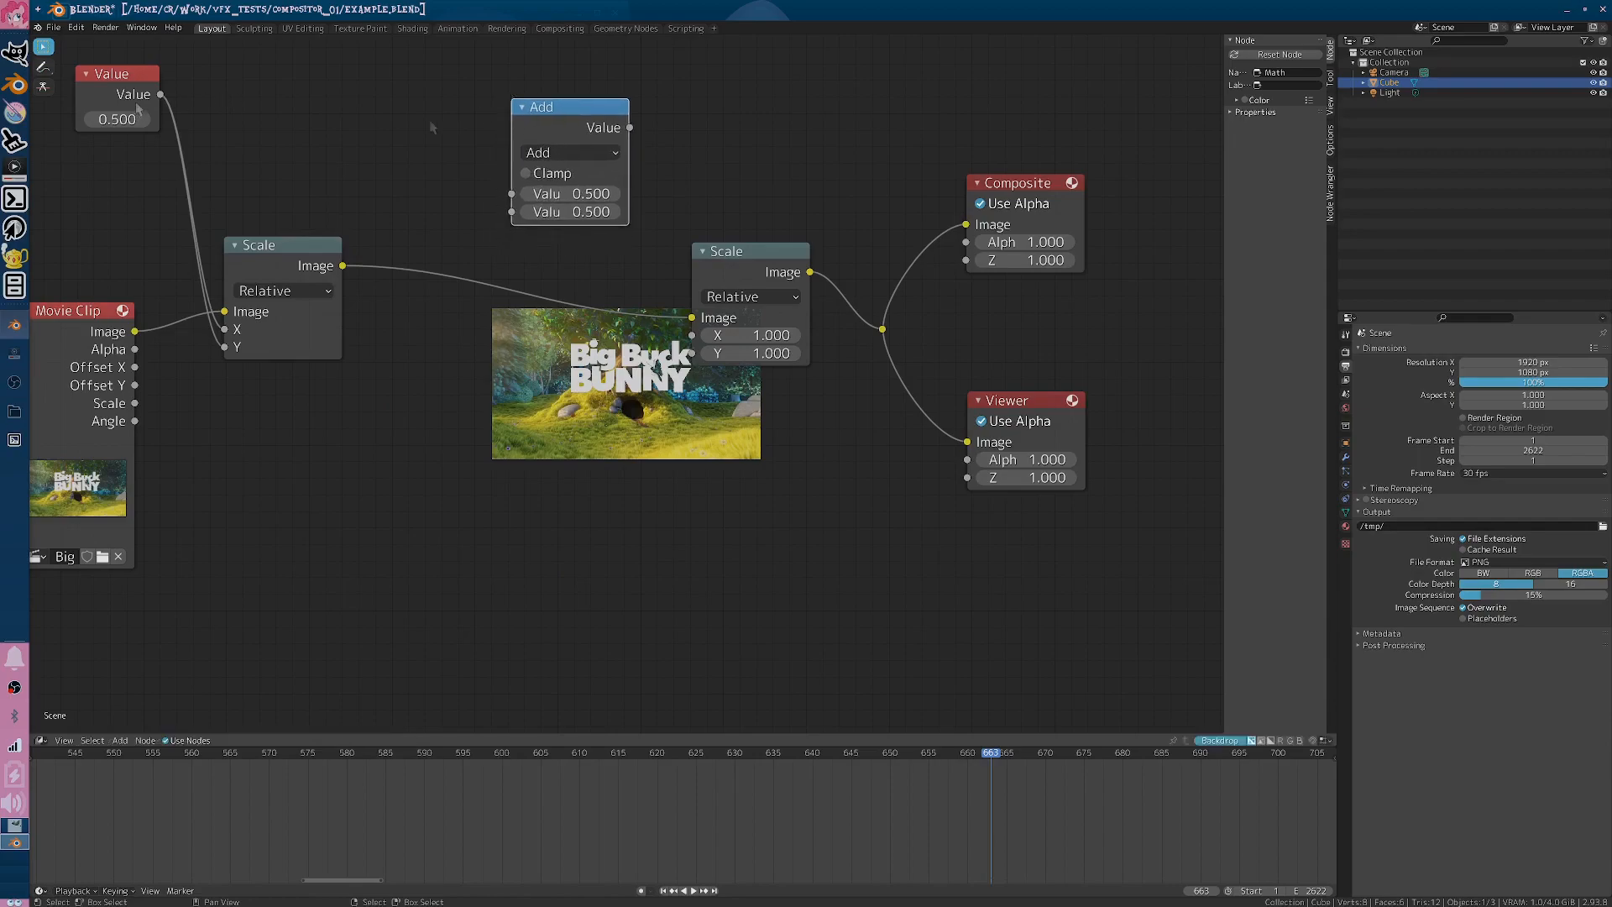
left_click(580, 153)
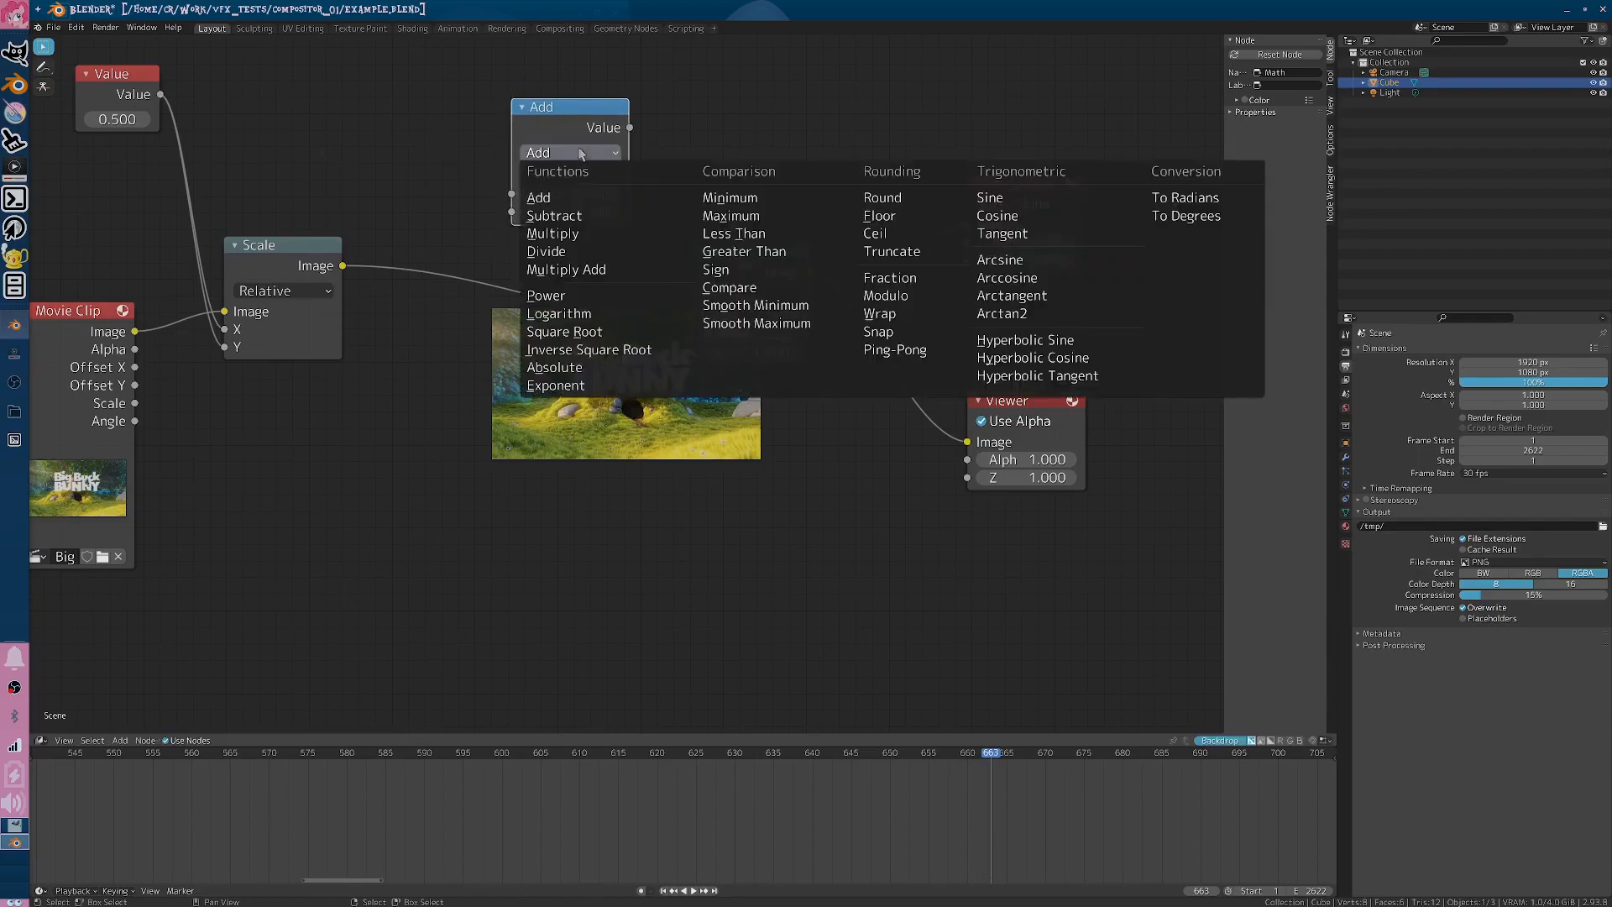
left_click(598, 252)
- Connect the Value node to the Divide node's second input, and the Divide output to the second Scale node's X and Y
left_click_drag(160, 95, 511, 211)
left_click_drag(628, 129, 691, 335)
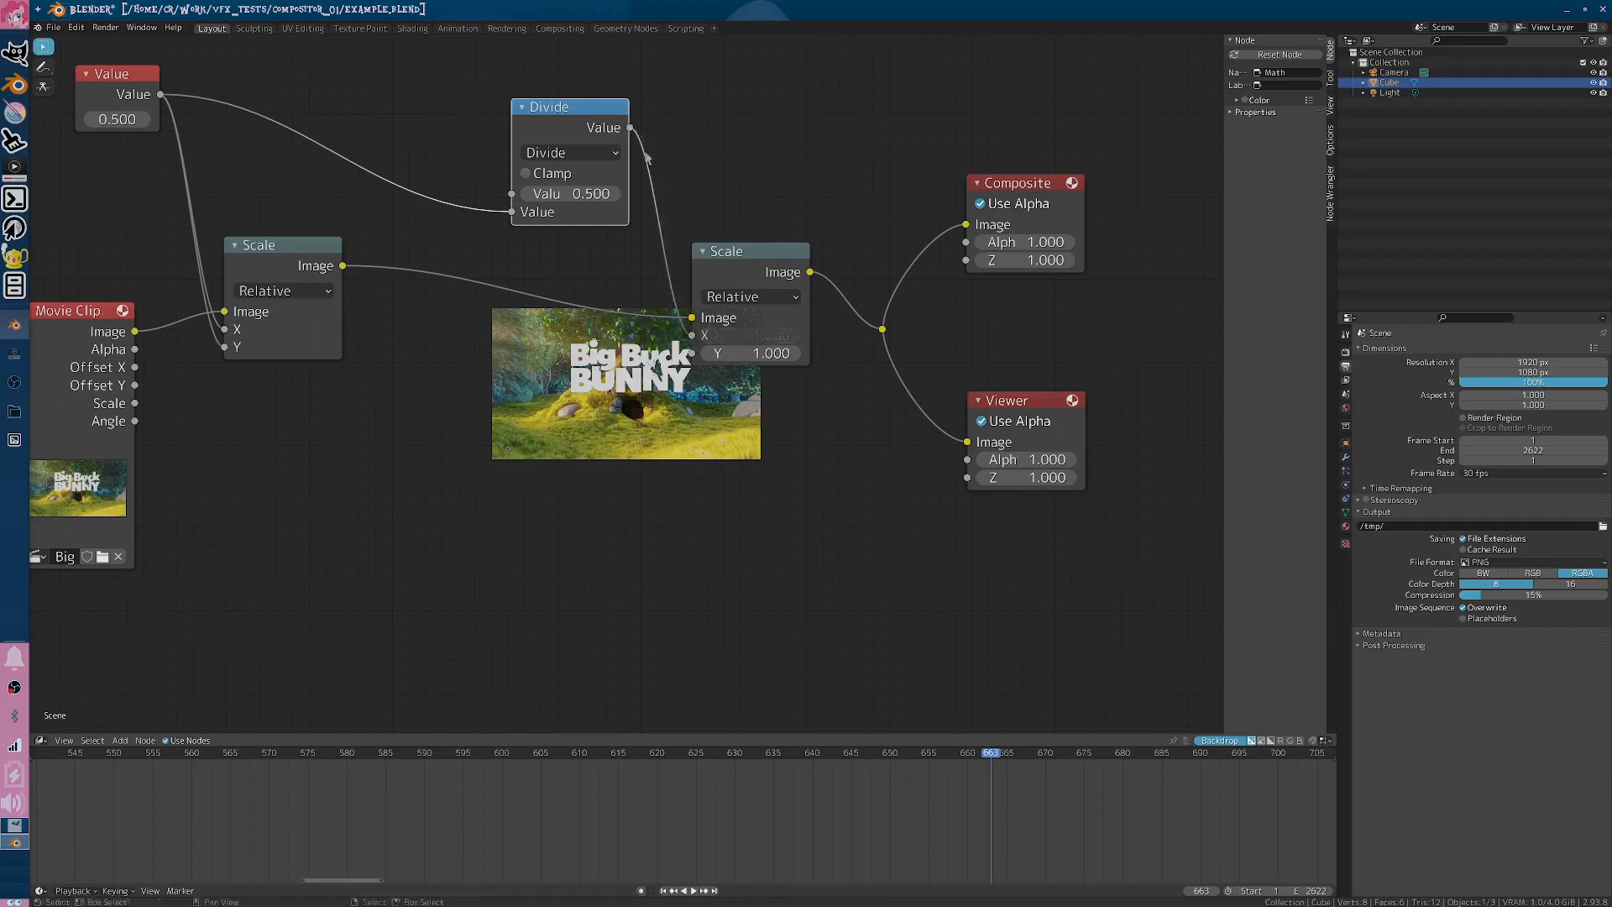
left_click_drag(631, 130, 692, 353)
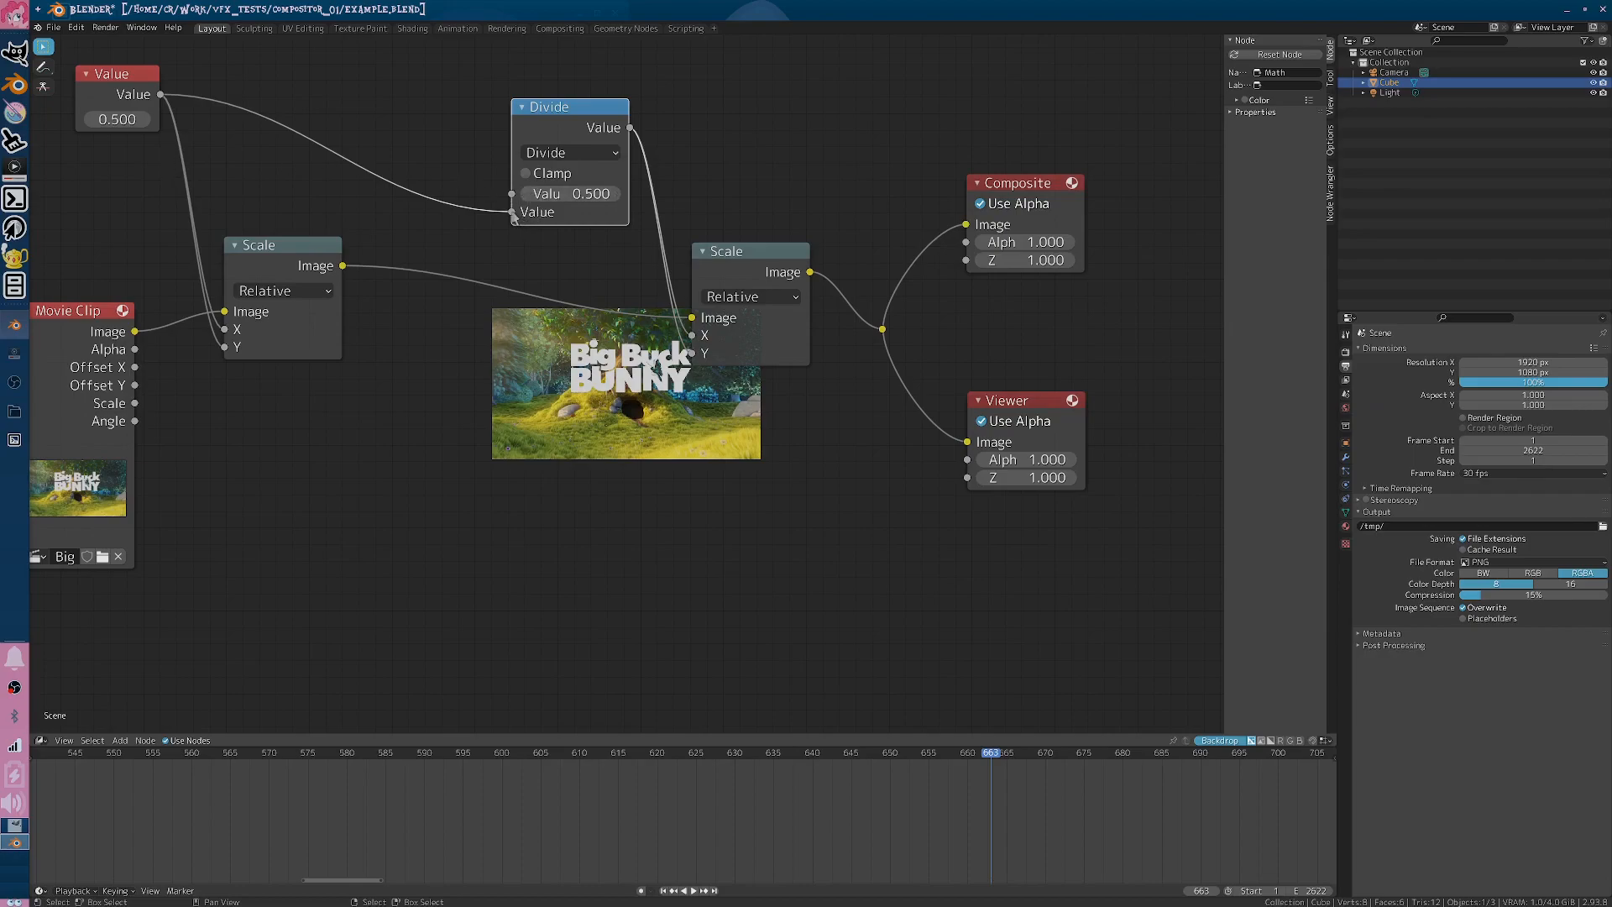
- Set the Divide node's first value to 1
left_click(557, 197)
type("1")
key("Return")
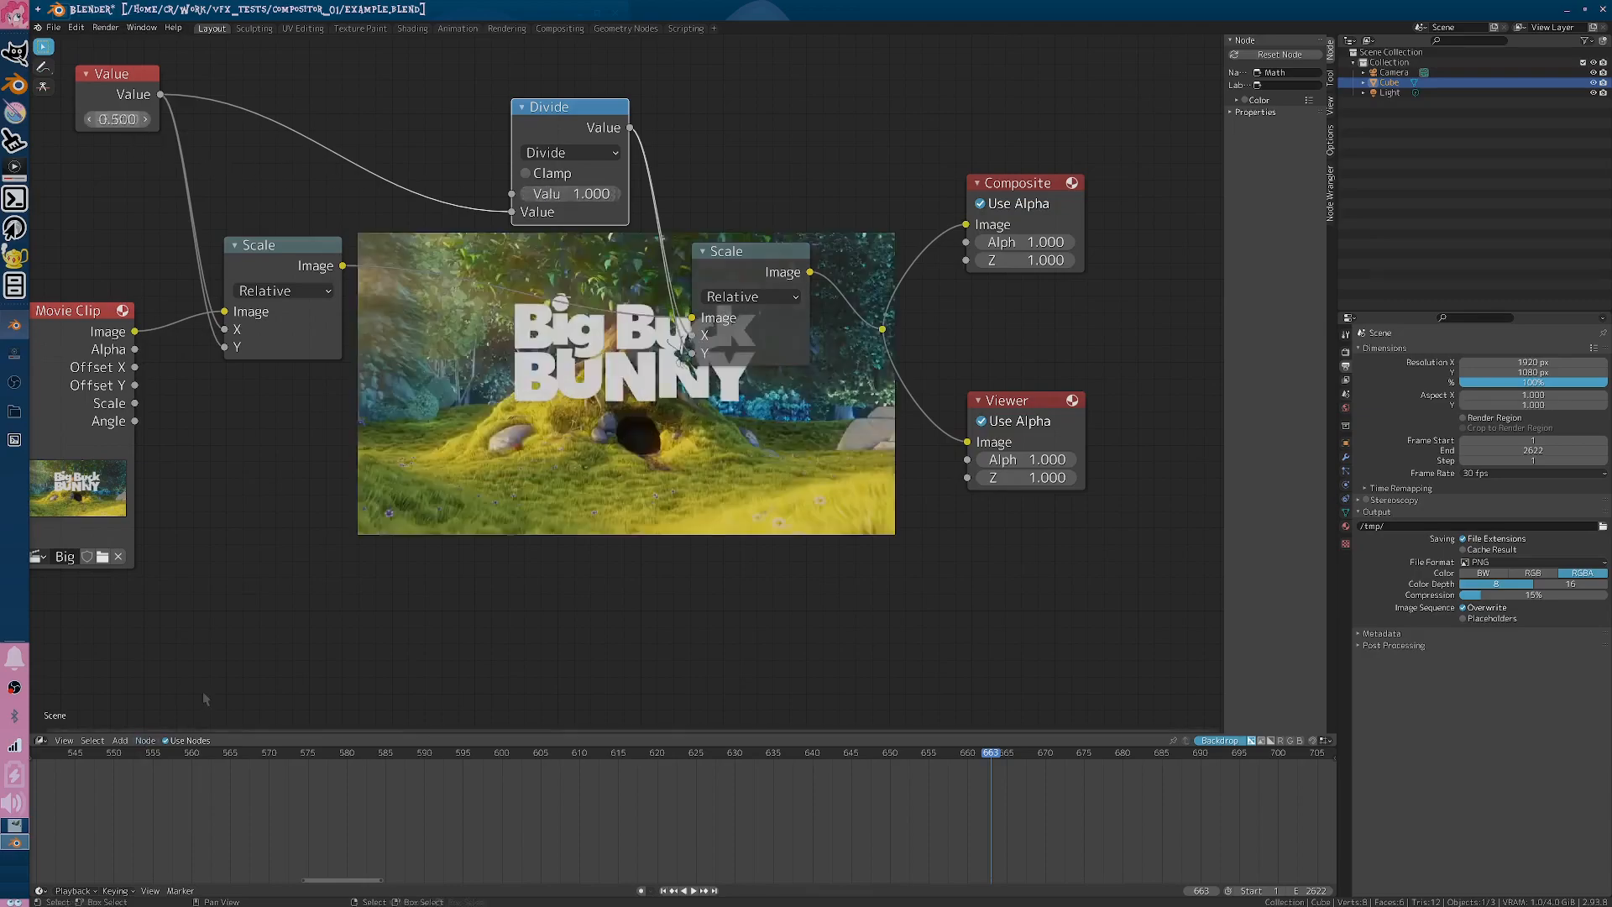
- Add a Pixelate node and insert it into the link between the two Scale nodes
key("F3")
type("pi")
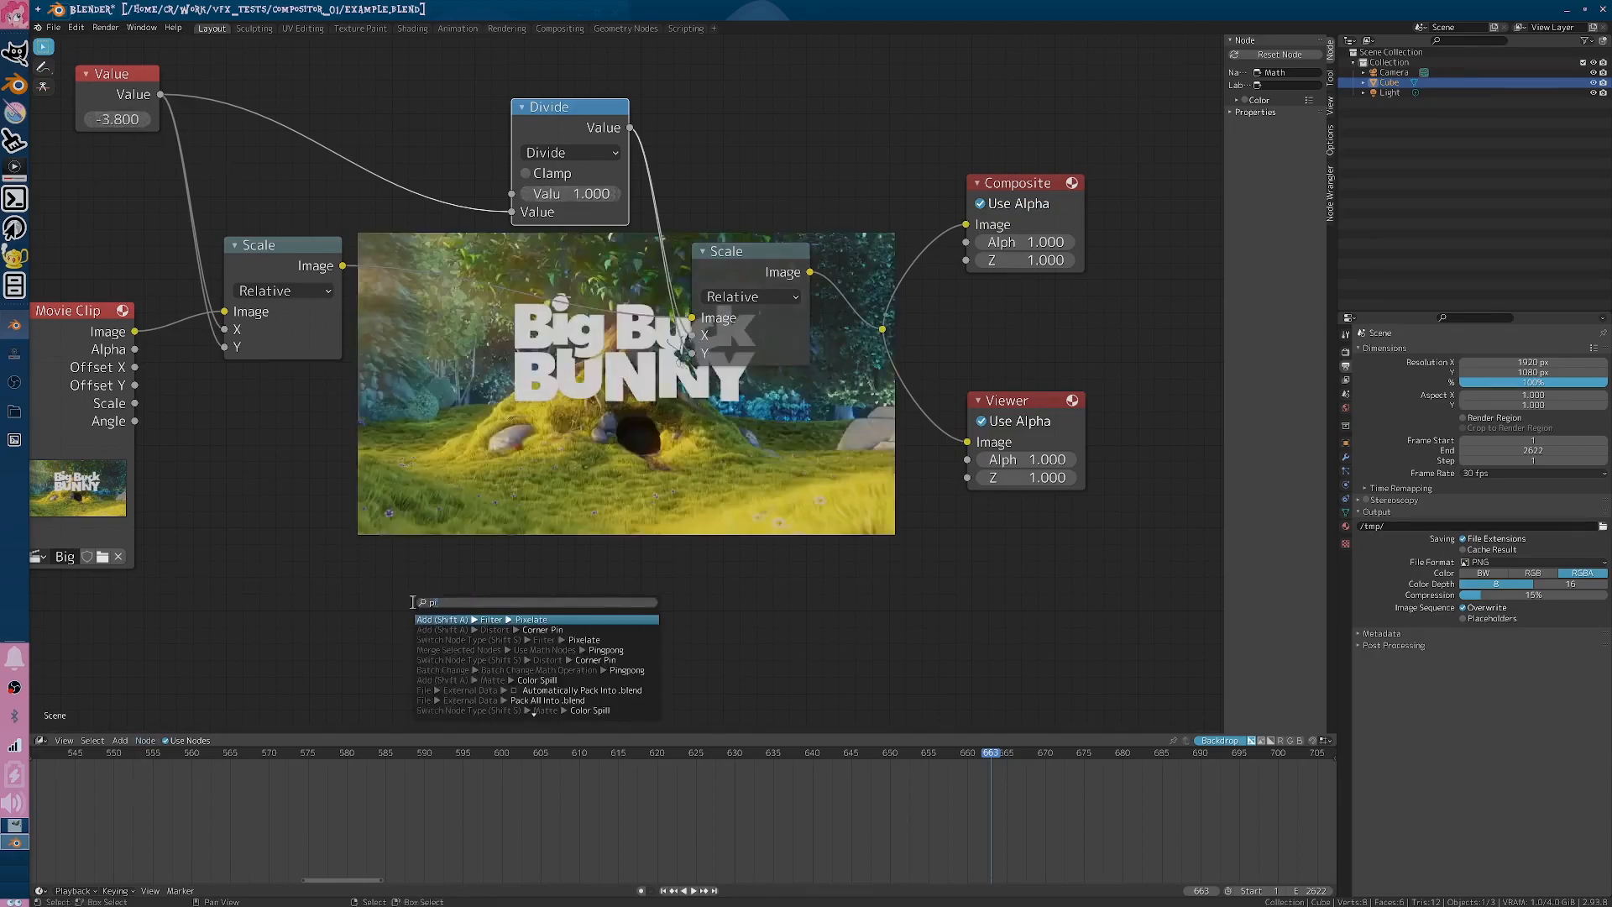
type("xel")
key("Return")
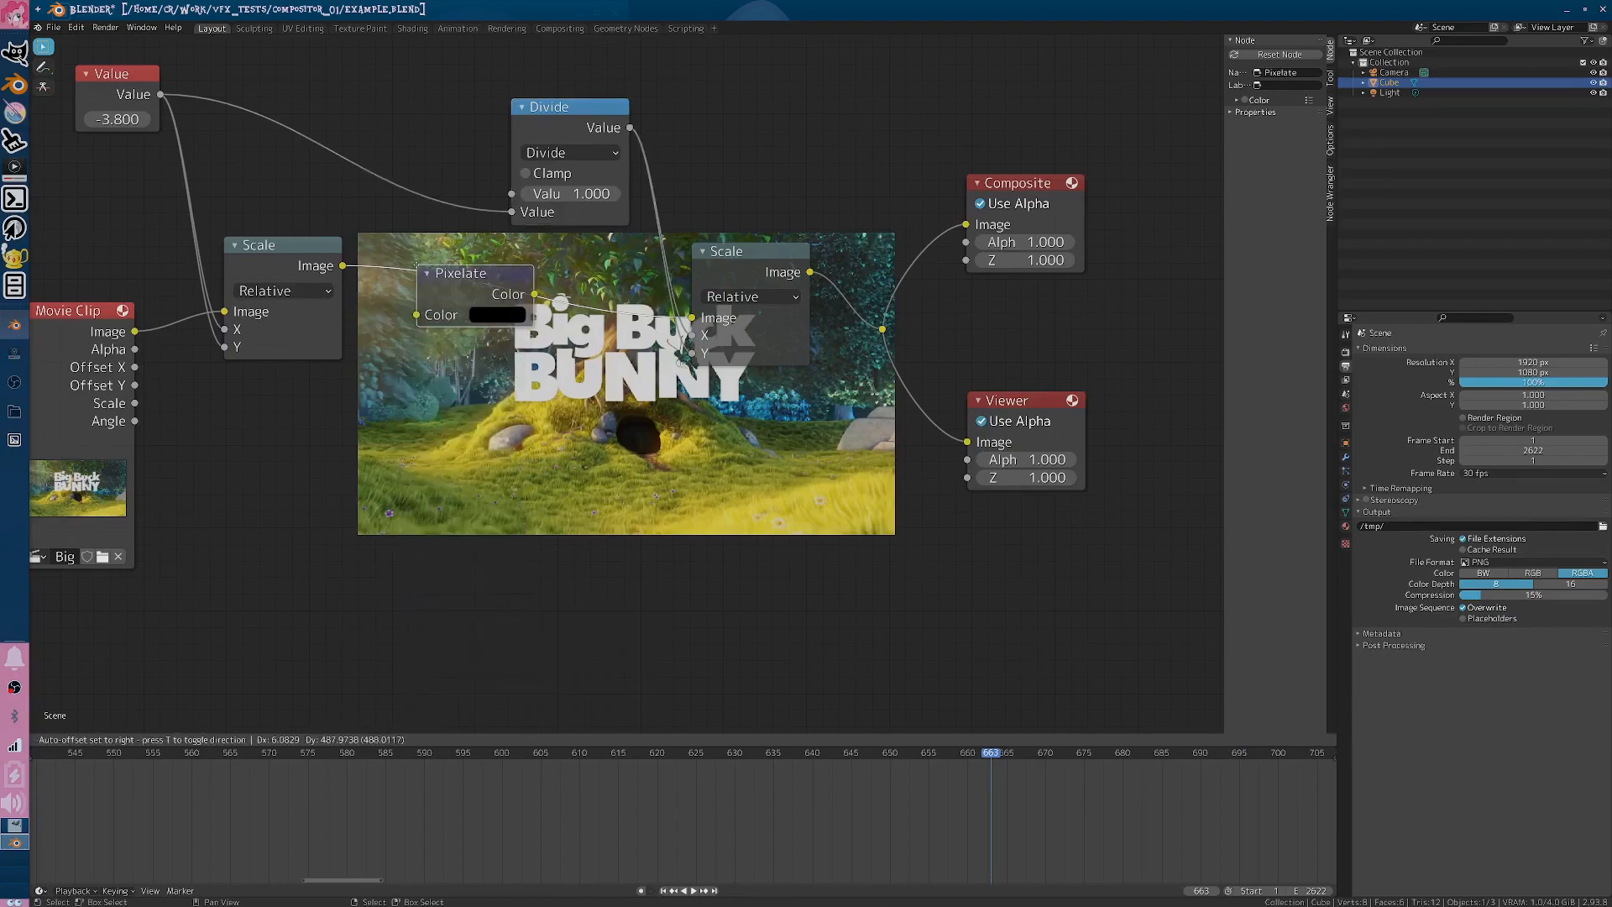
left_click(418, 267)
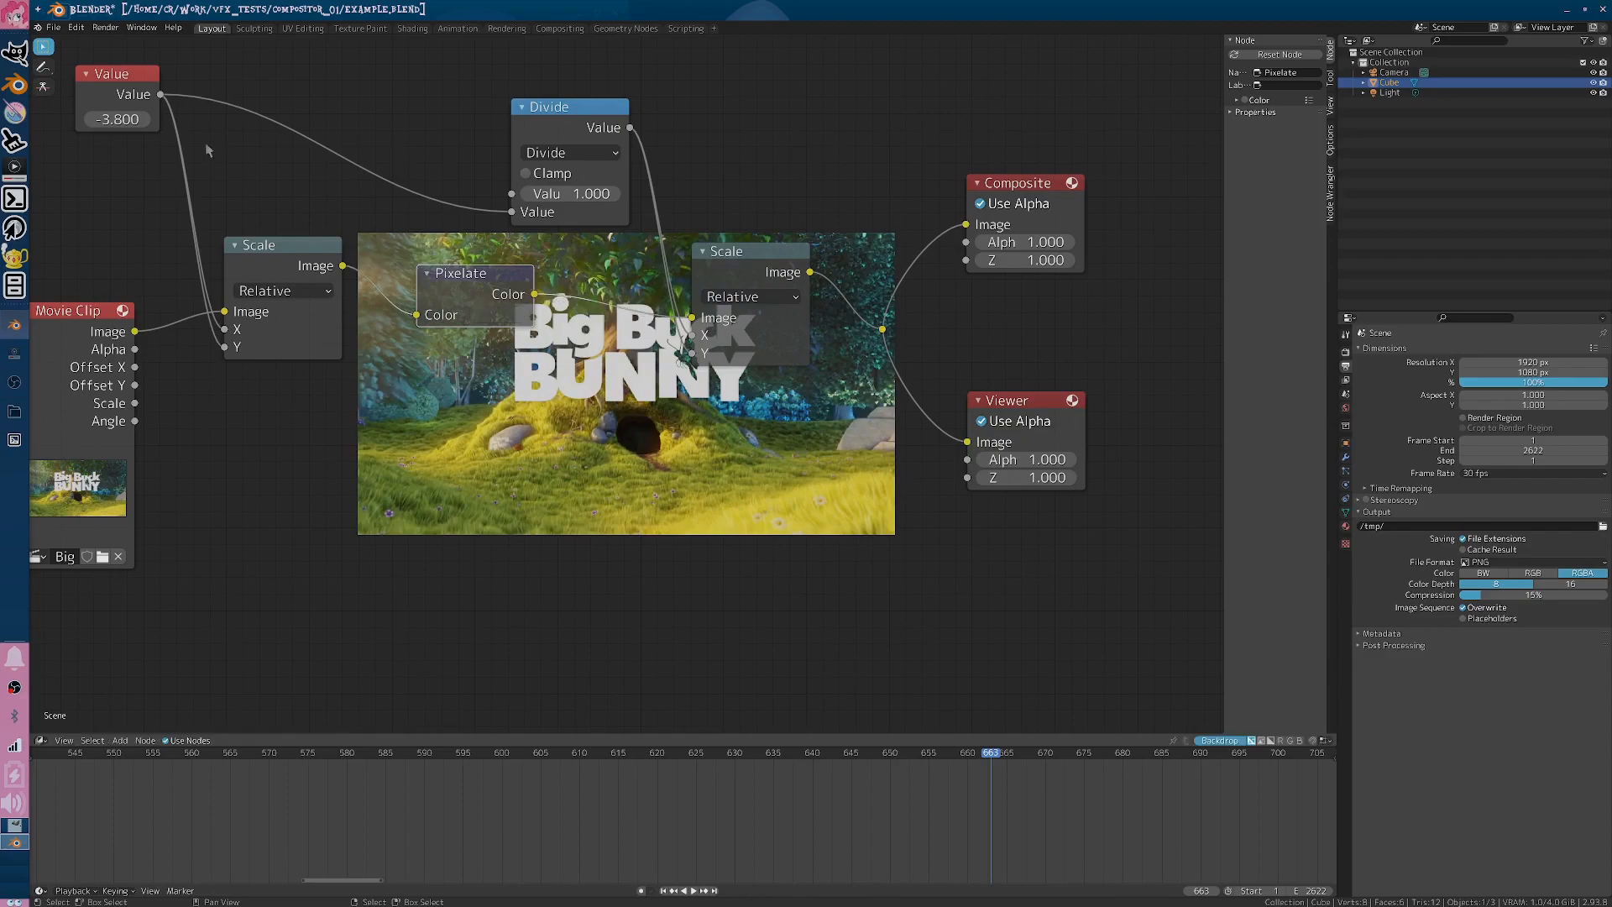
- Set the Value node to 0.125
double_click(117, 119)
type(".12")
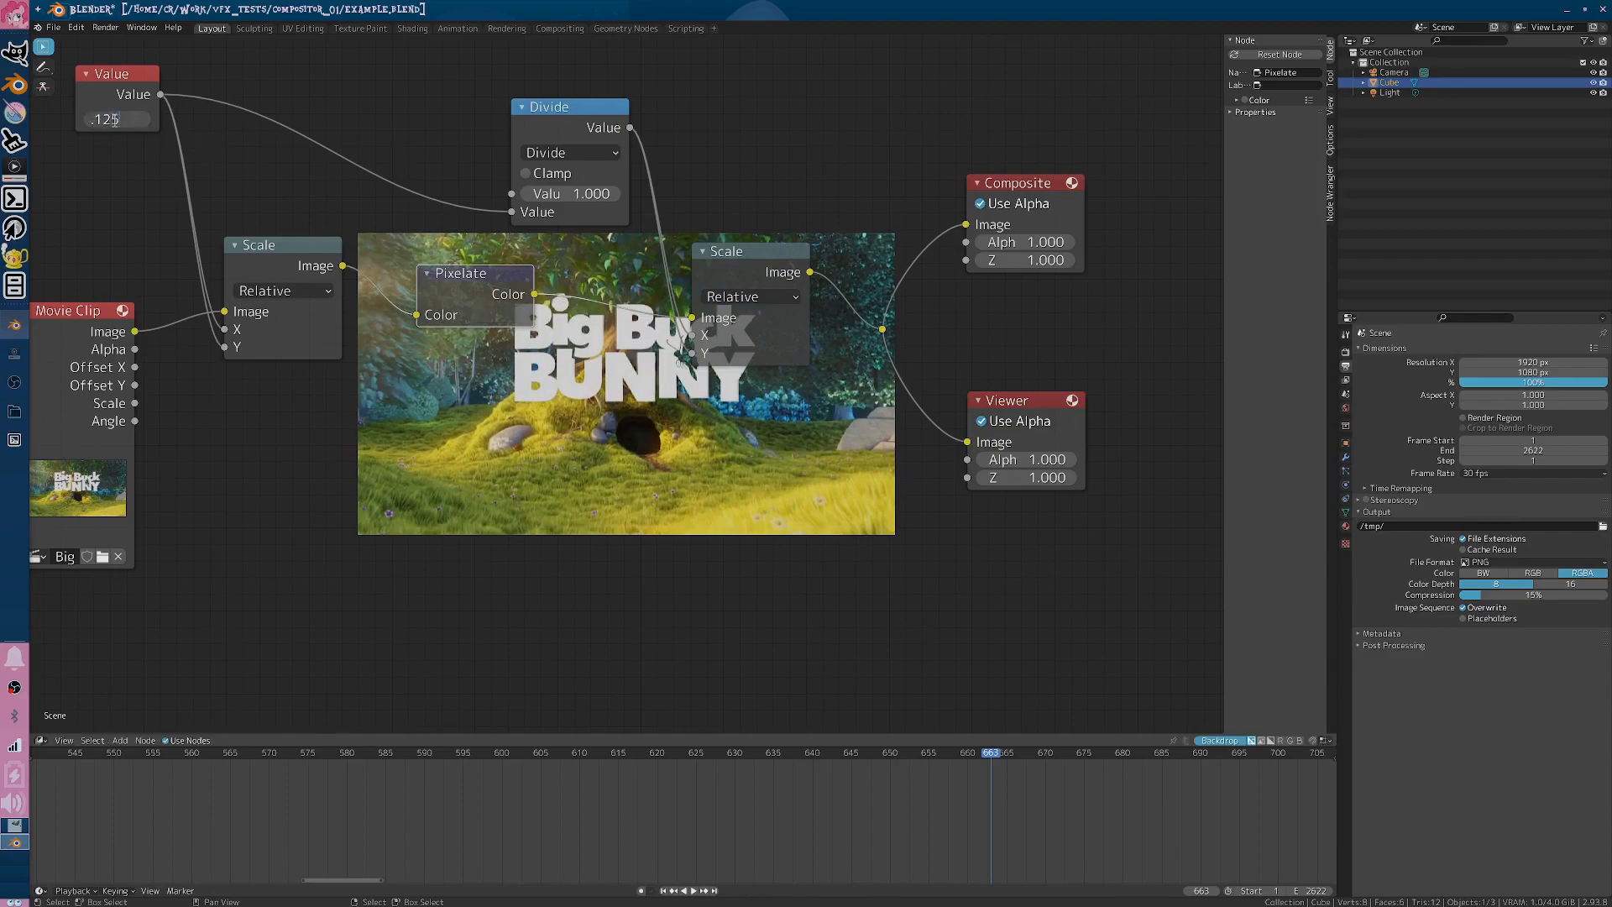
type("5")
key("Return")
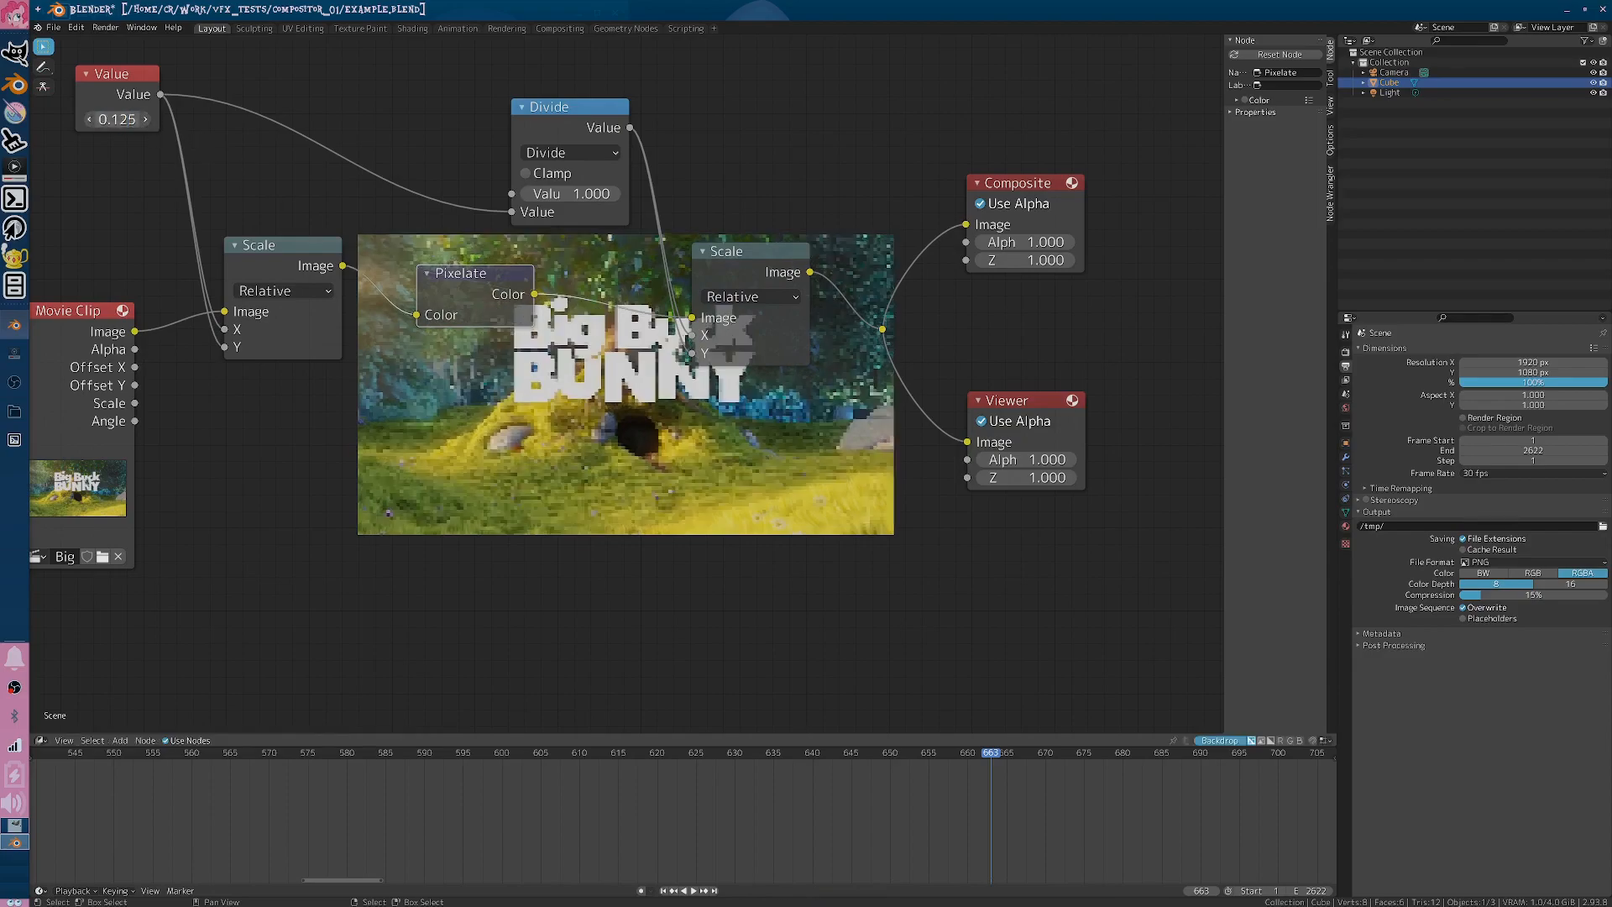
- Adjust the Value node's number to about -0.175 and widen the node for finer control
left_click_drag(117, 119, 115, 119)
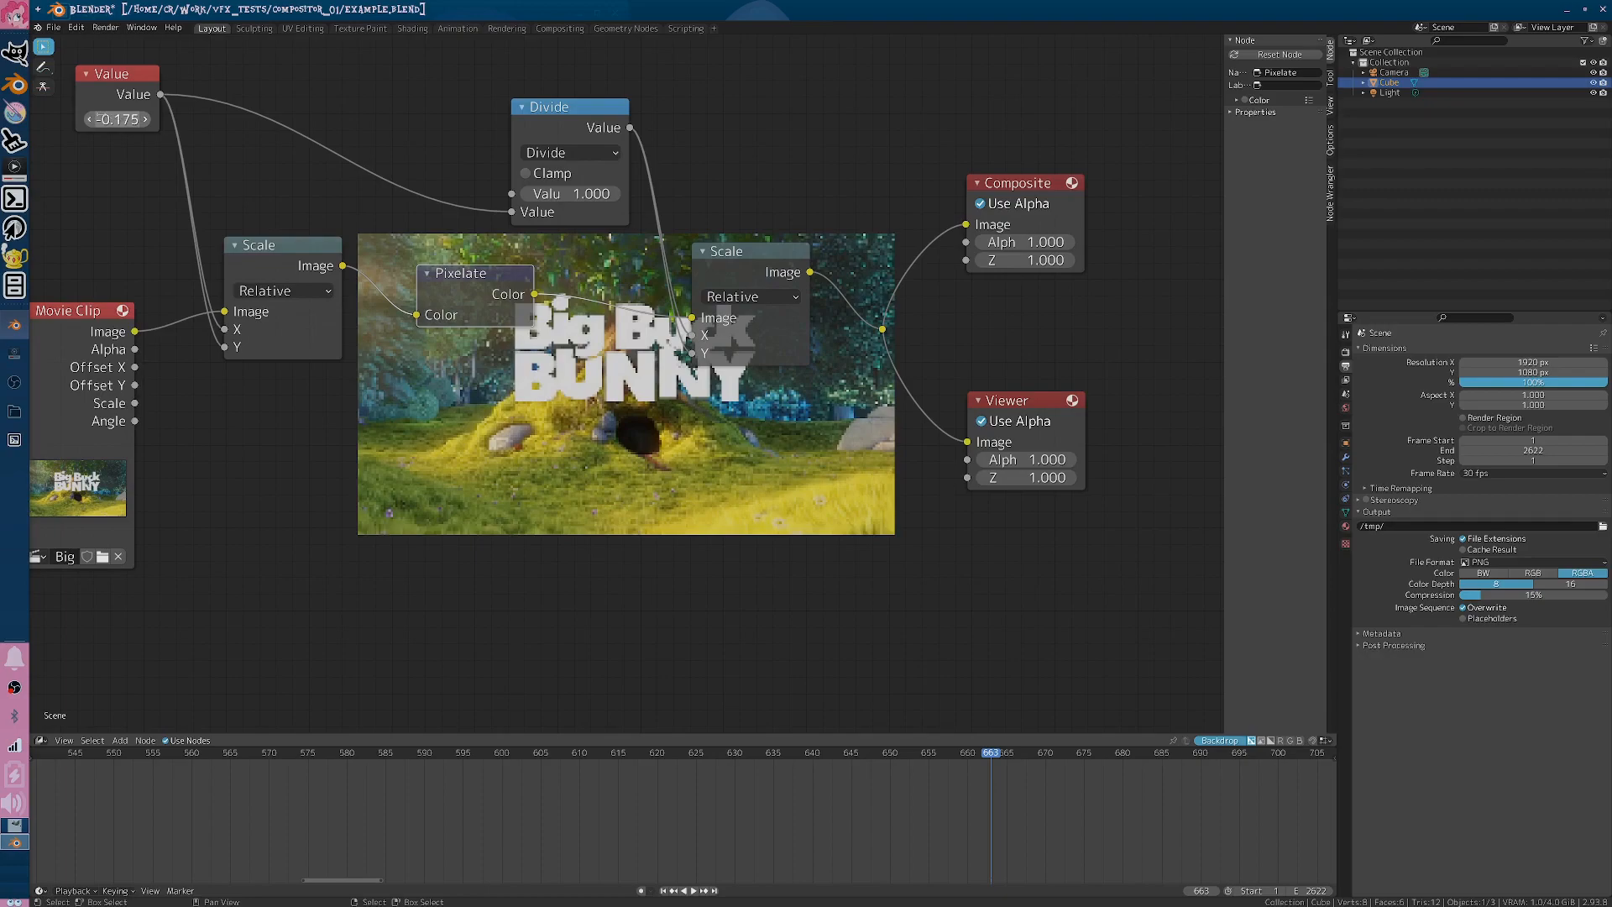
scroll(180, 160, "down", 2)
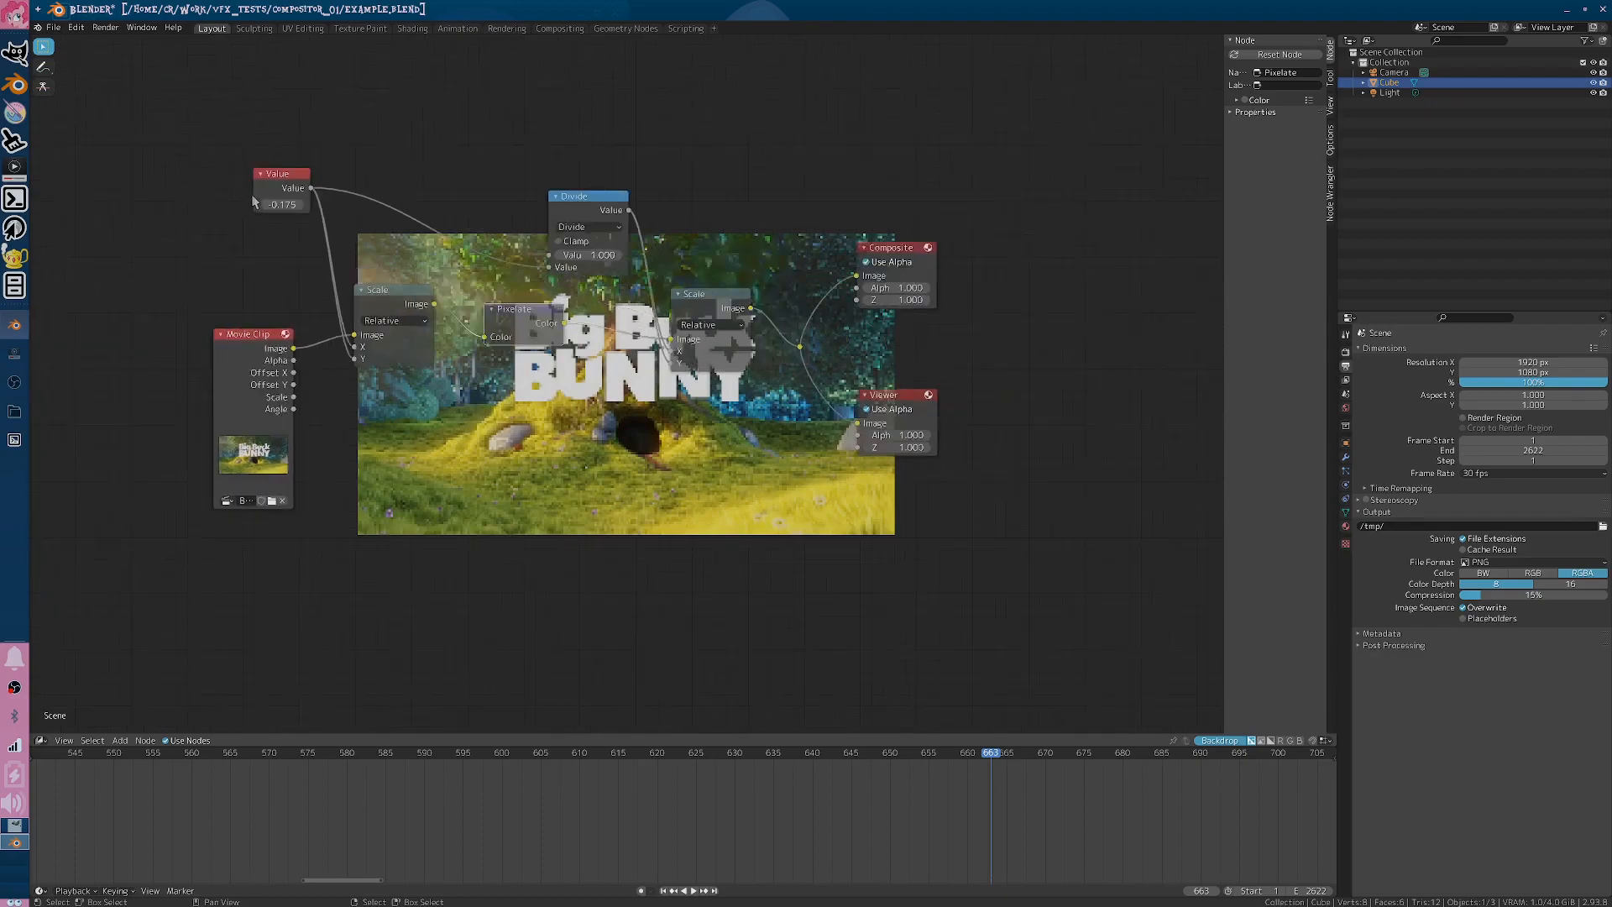
left_click_drag(251, 193, 44, 193)
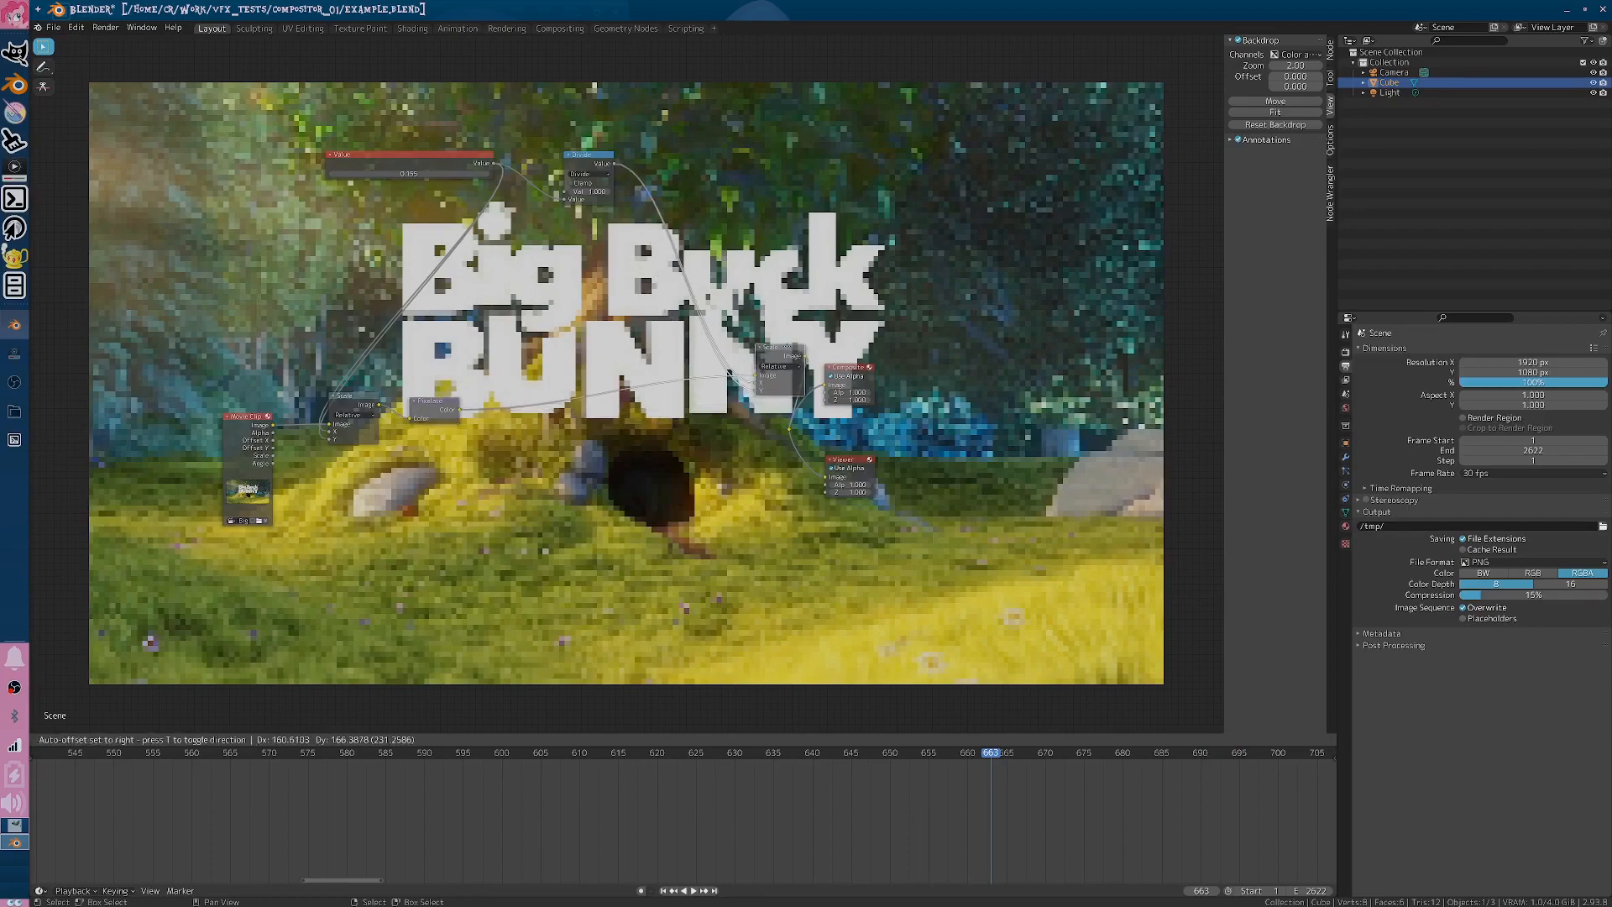
- Add a Separate RGBA node and connect it after the Pixelate node
type("p")
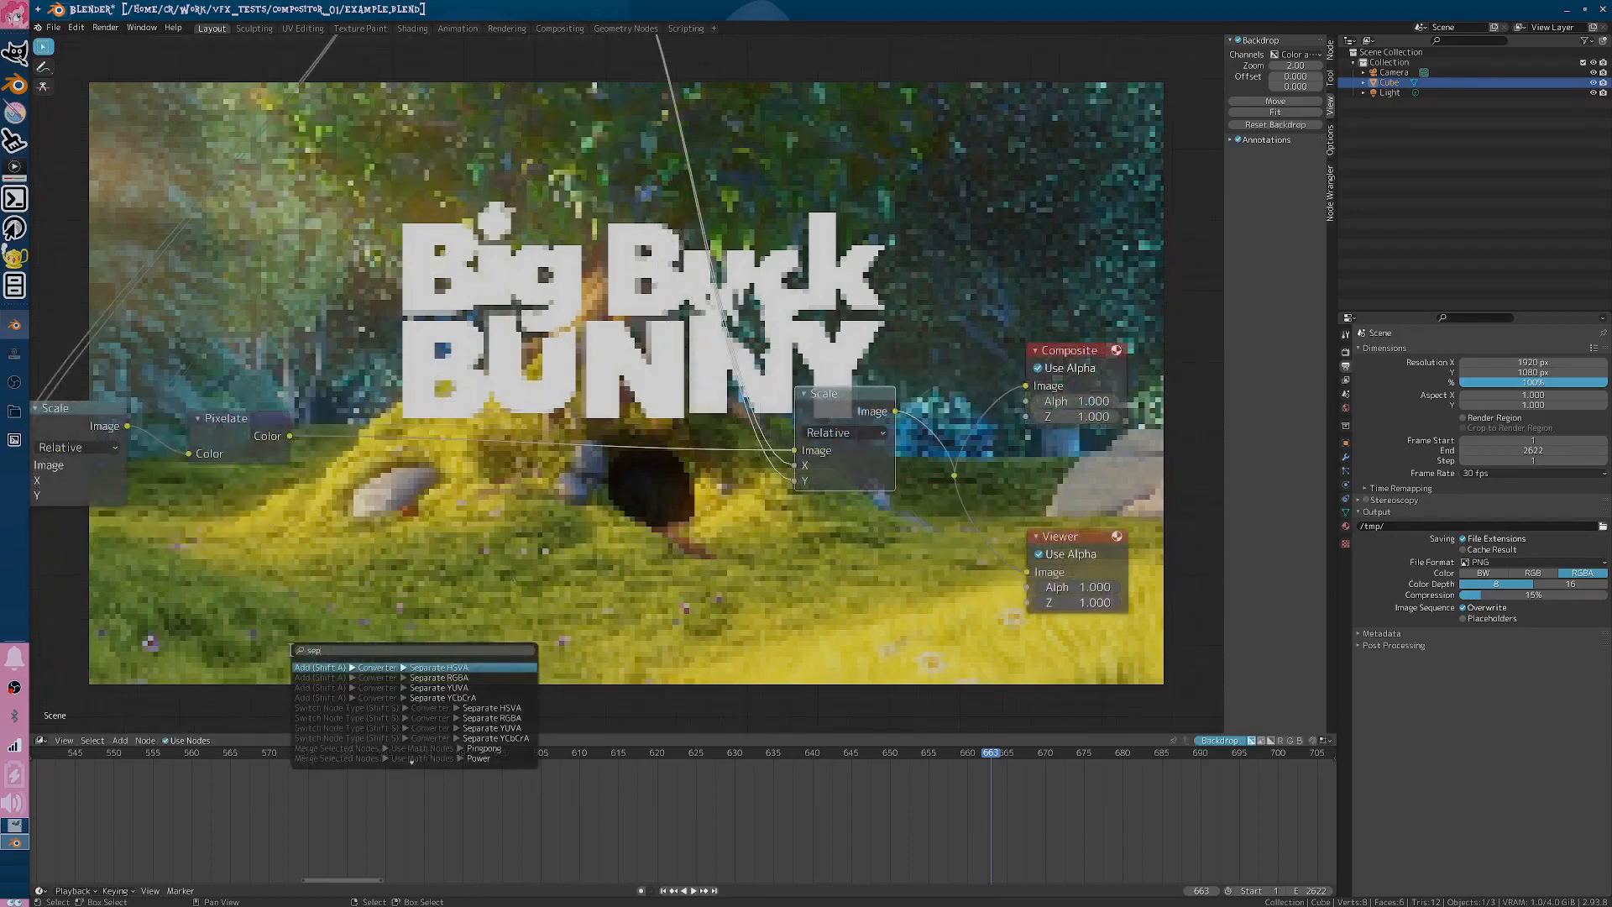
key("Down")
key("Return")
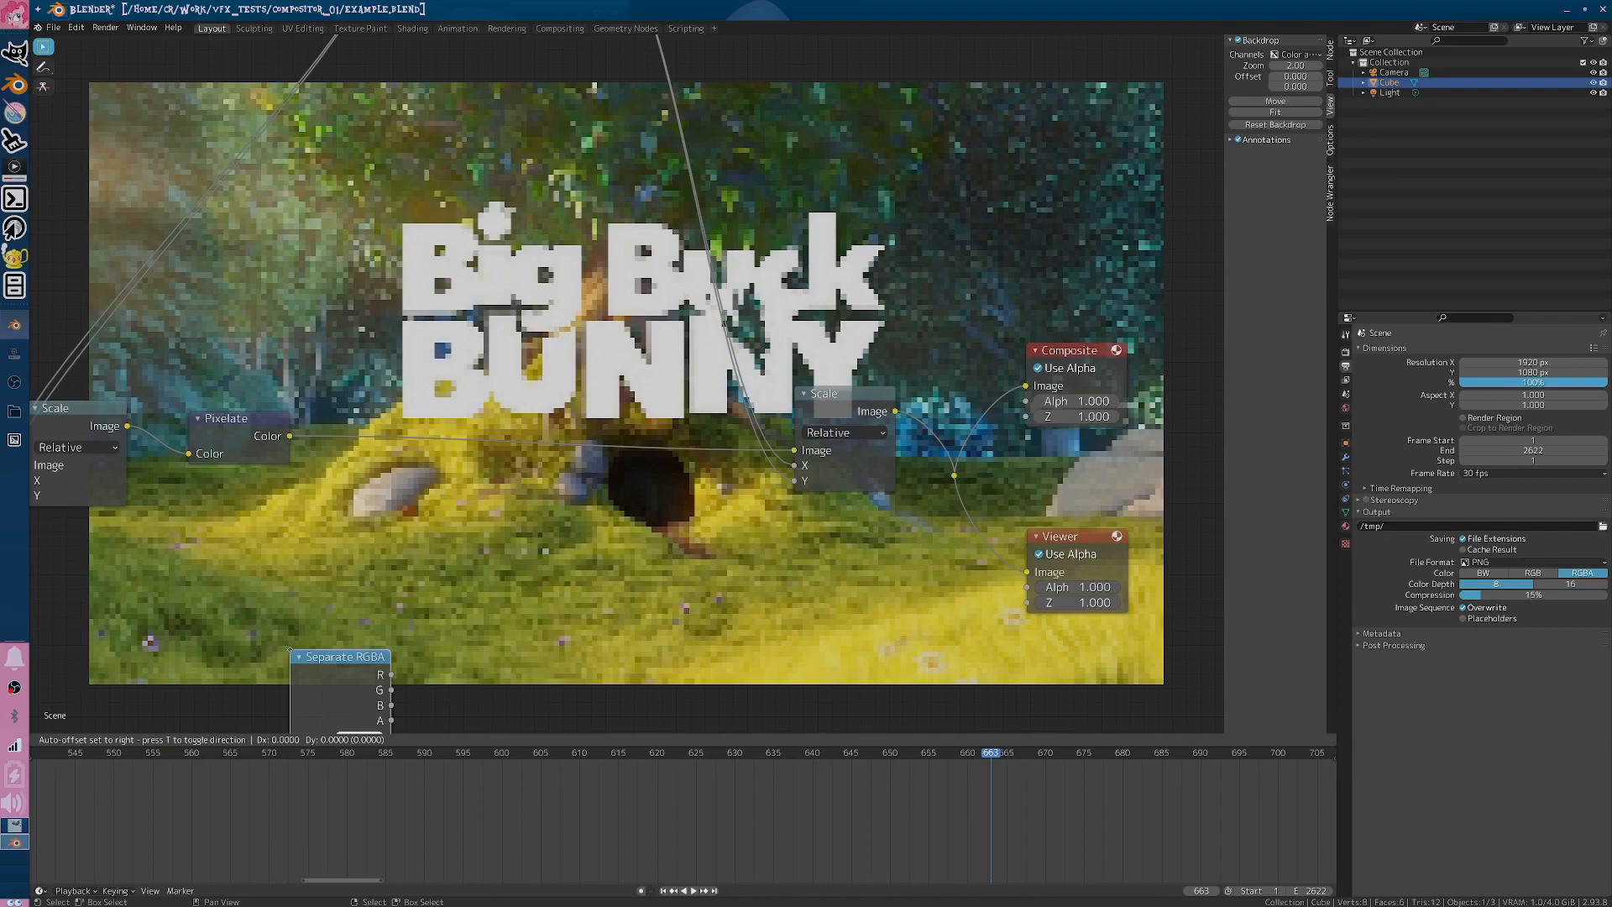
left_click(348, 416)
- Add a Combine RGBA node and insert it into the link between Separate RGBA and the second Scale node
key("F3")
type("com")
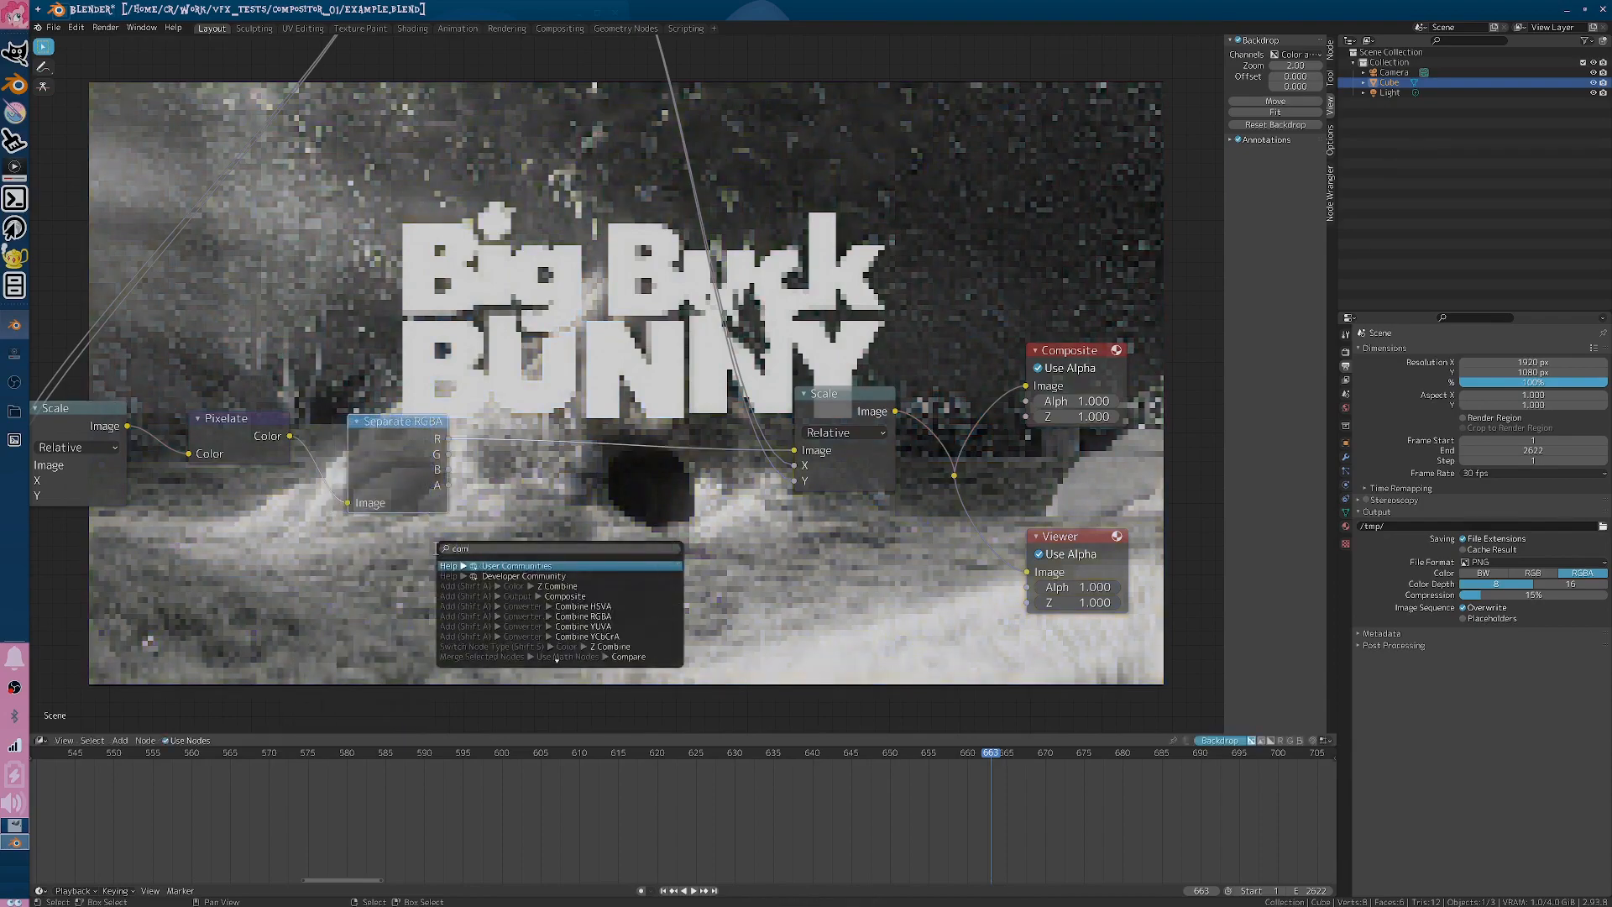
key("Down")
key("Down")
key("Down")
key("Down")
key("Down")
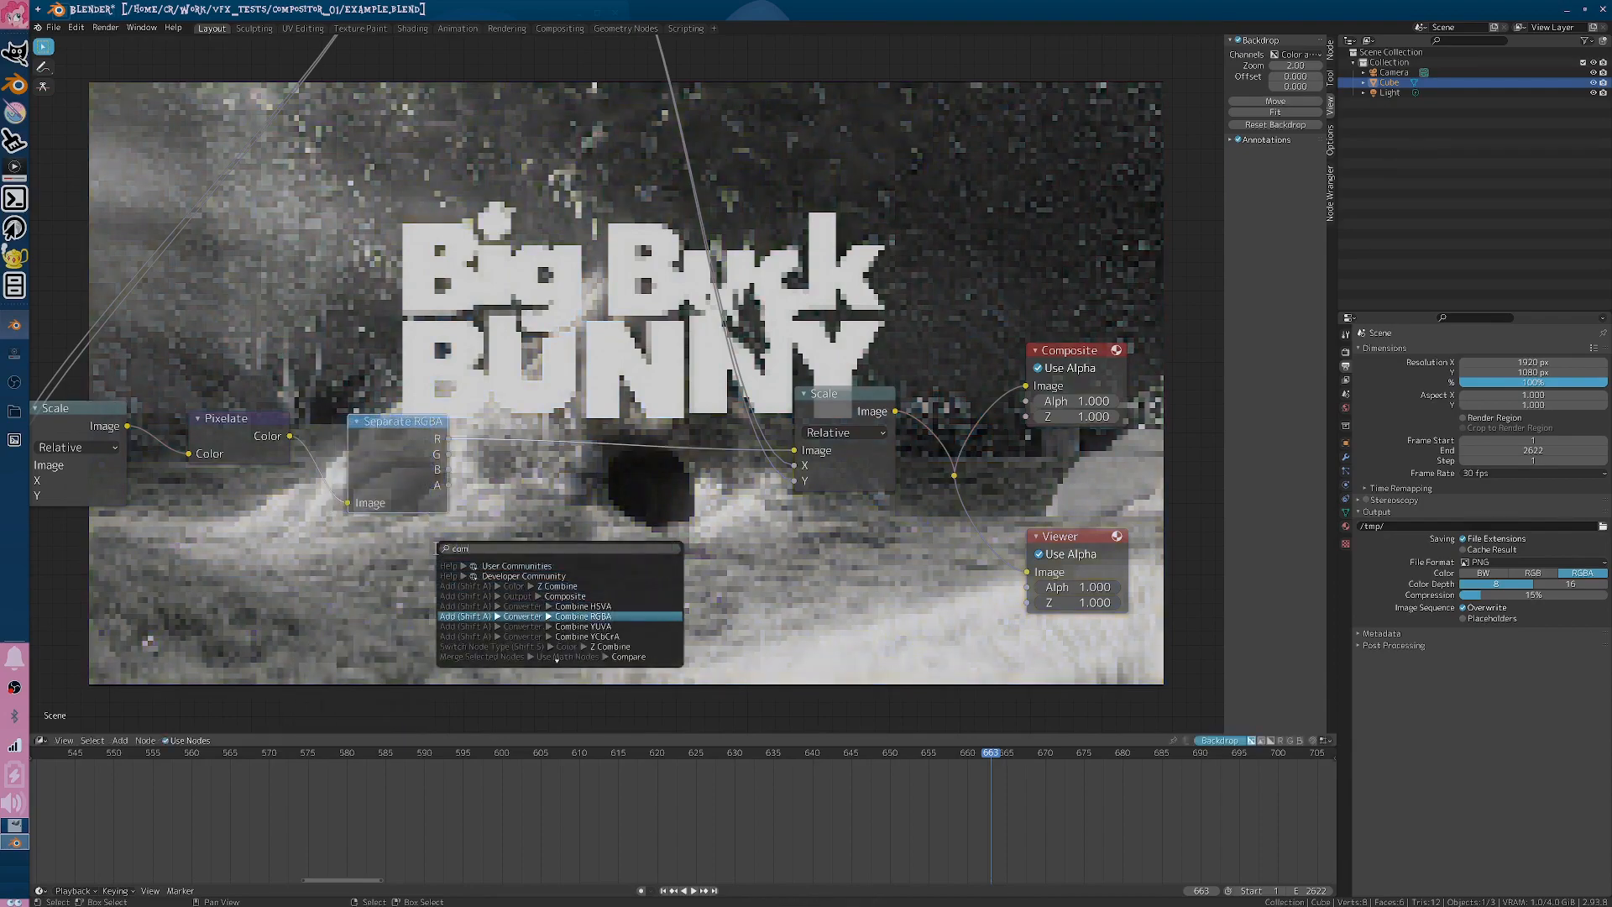
key("Return")
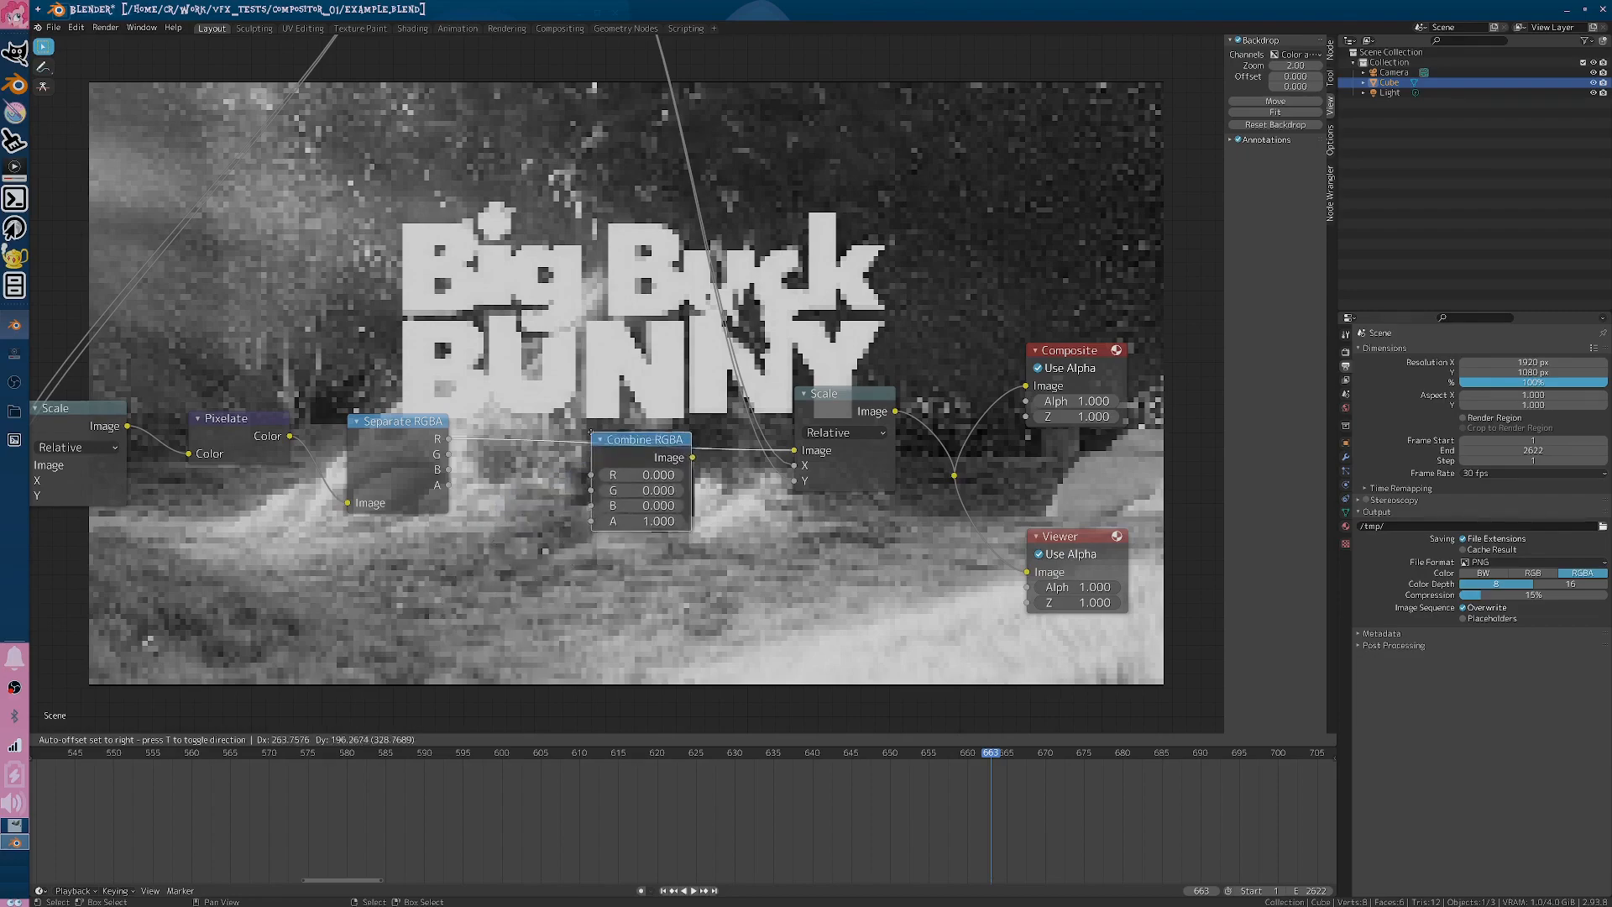
left_click(593, 437)
- Make room after Separate RGBA and insert two Math nodes in series on the red channel link to Combine RGBA
scroll(656, 390, "down", 2)
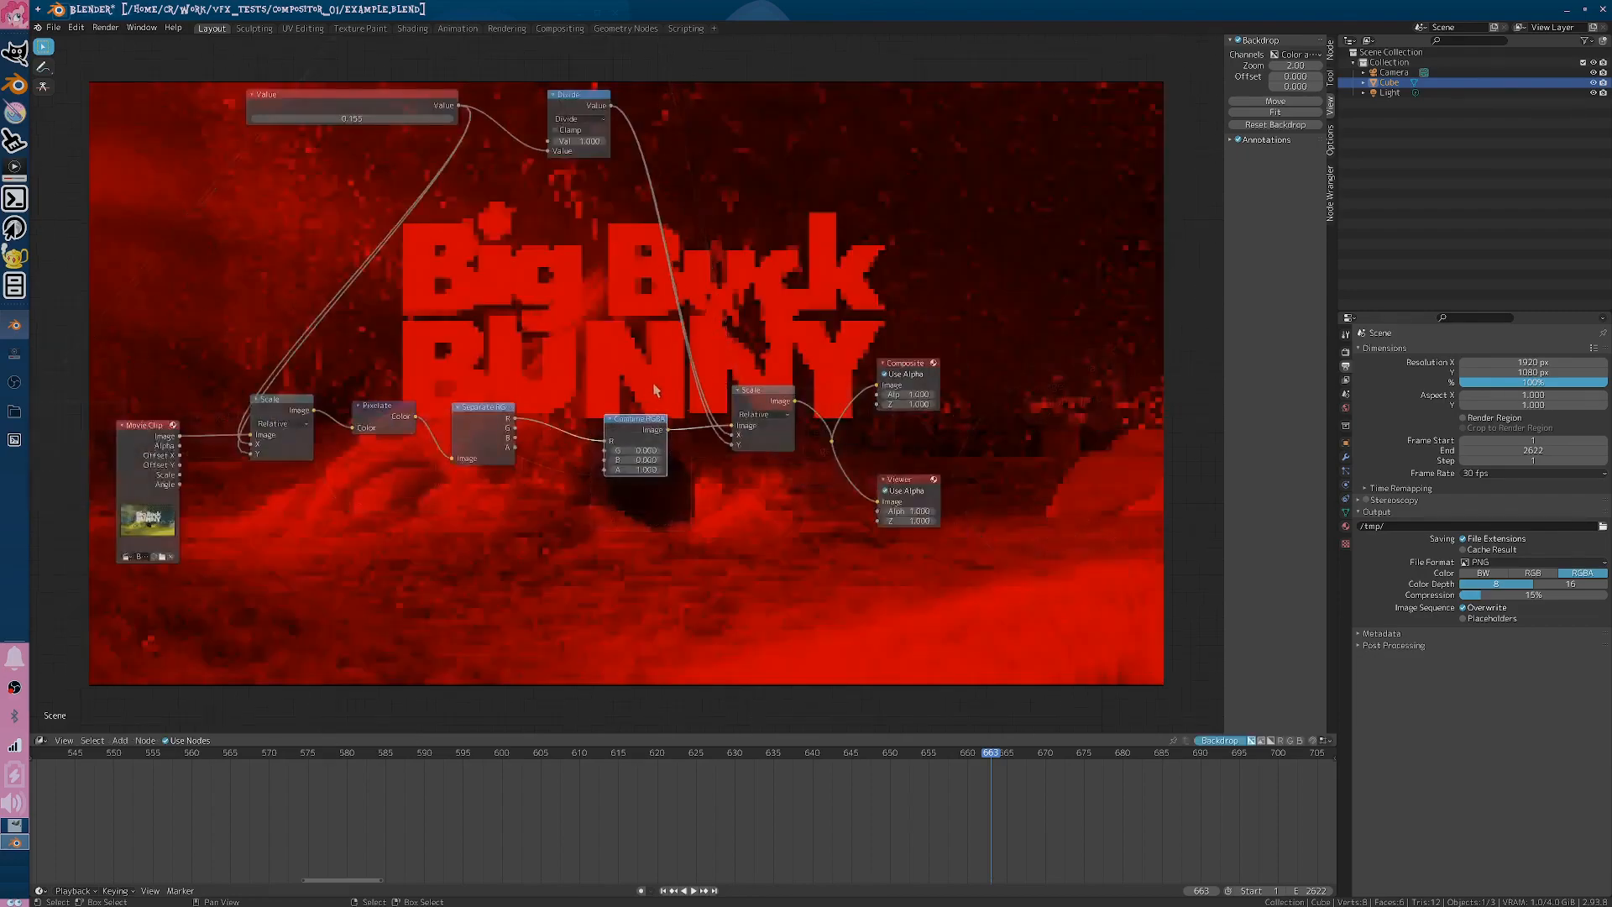
left_click_drag(558, 325, 1022, 570)
key("g")
left_click(954, 554)
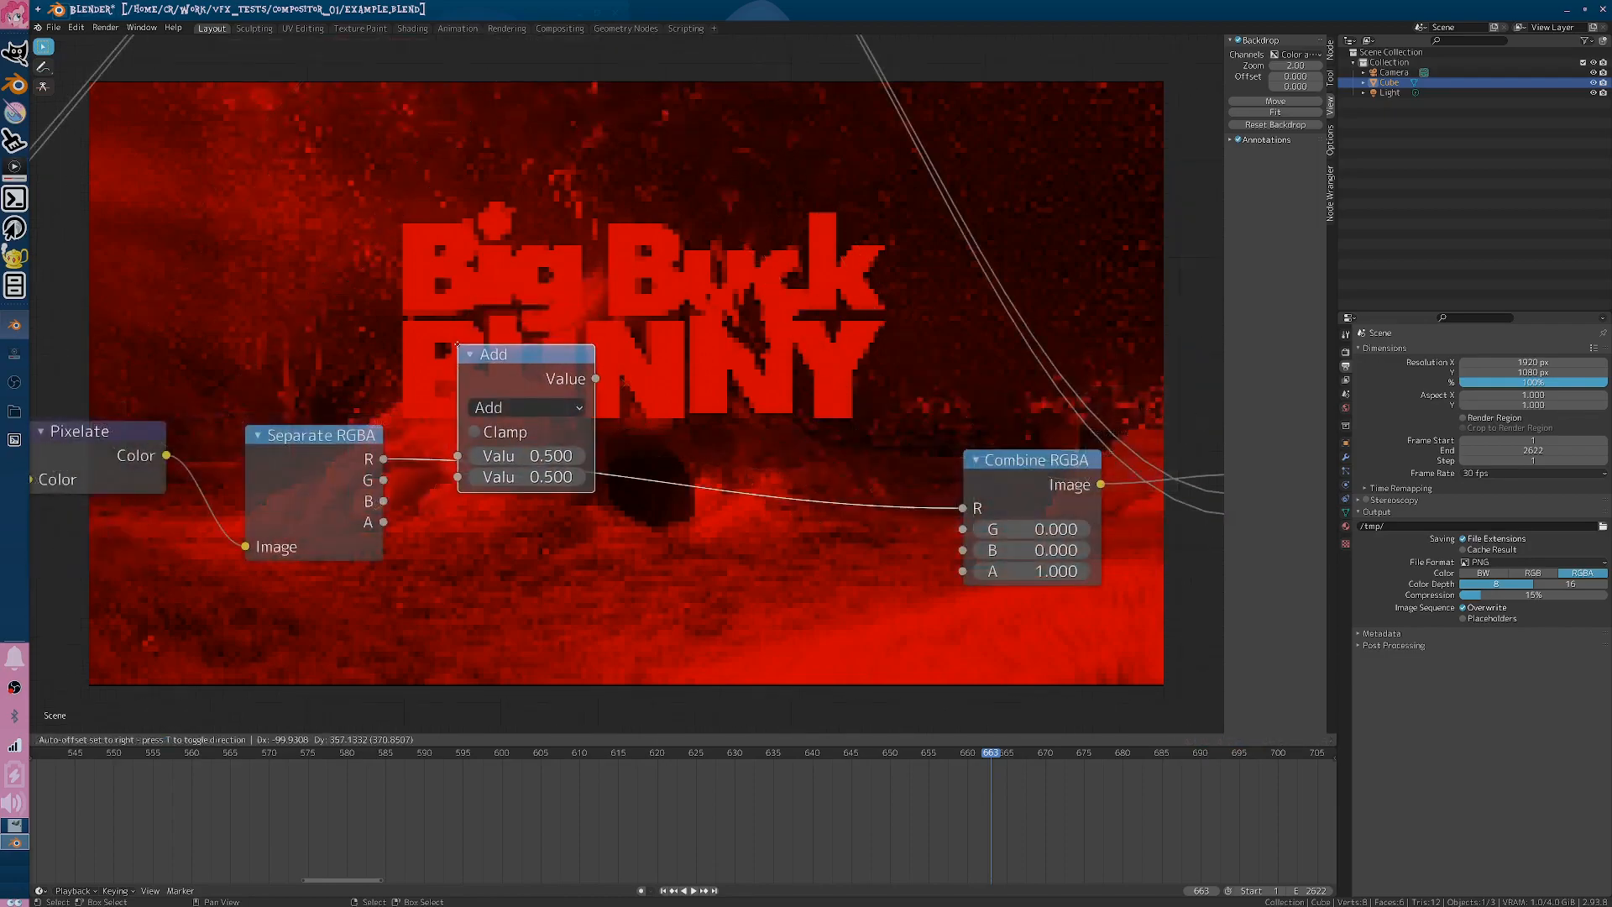
left_click(547, 401)
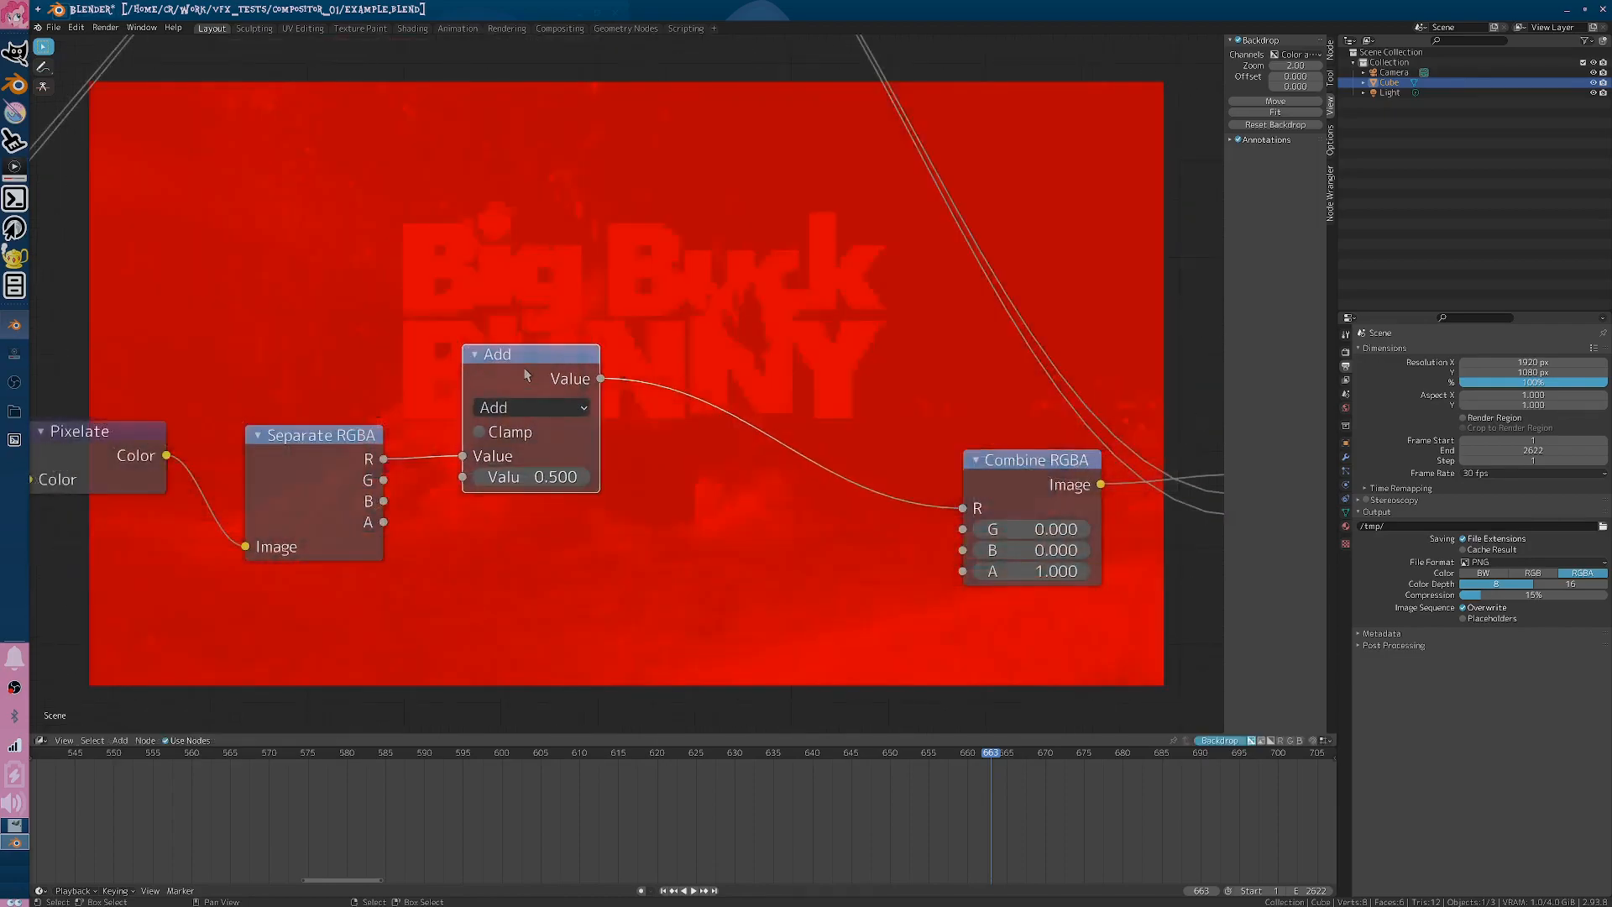
key("shift+d")
left_click(835, 424)
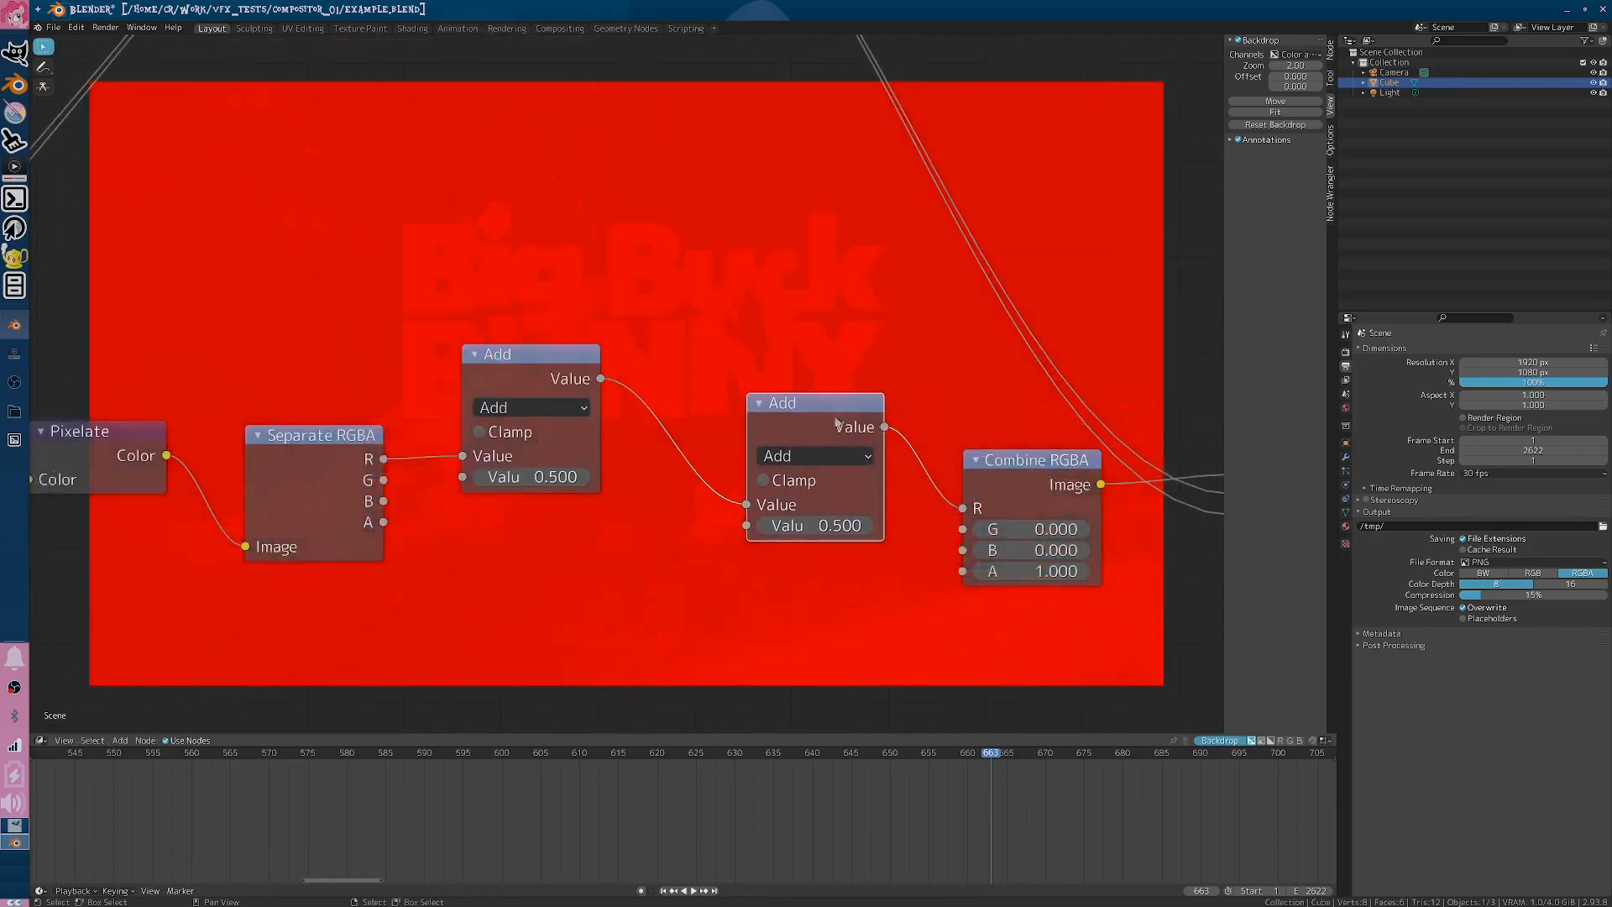
- Set the first Math node's operation to Multiply and the second one's to Divide
left_click(524, 411)
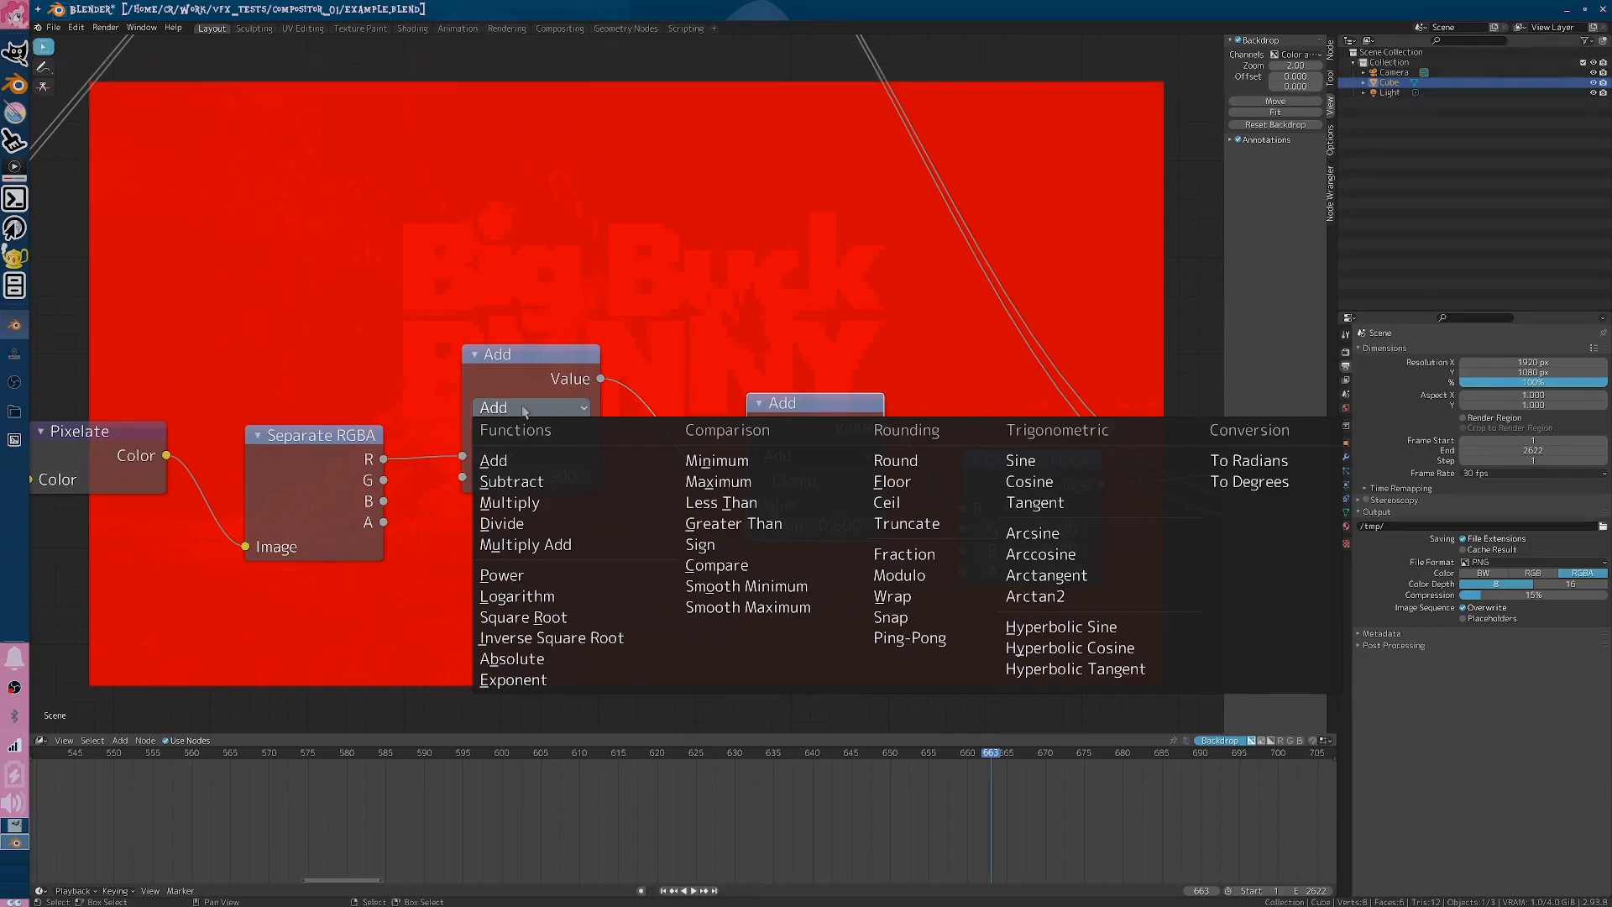
left_click(519, 504)
left_click(814, 456)
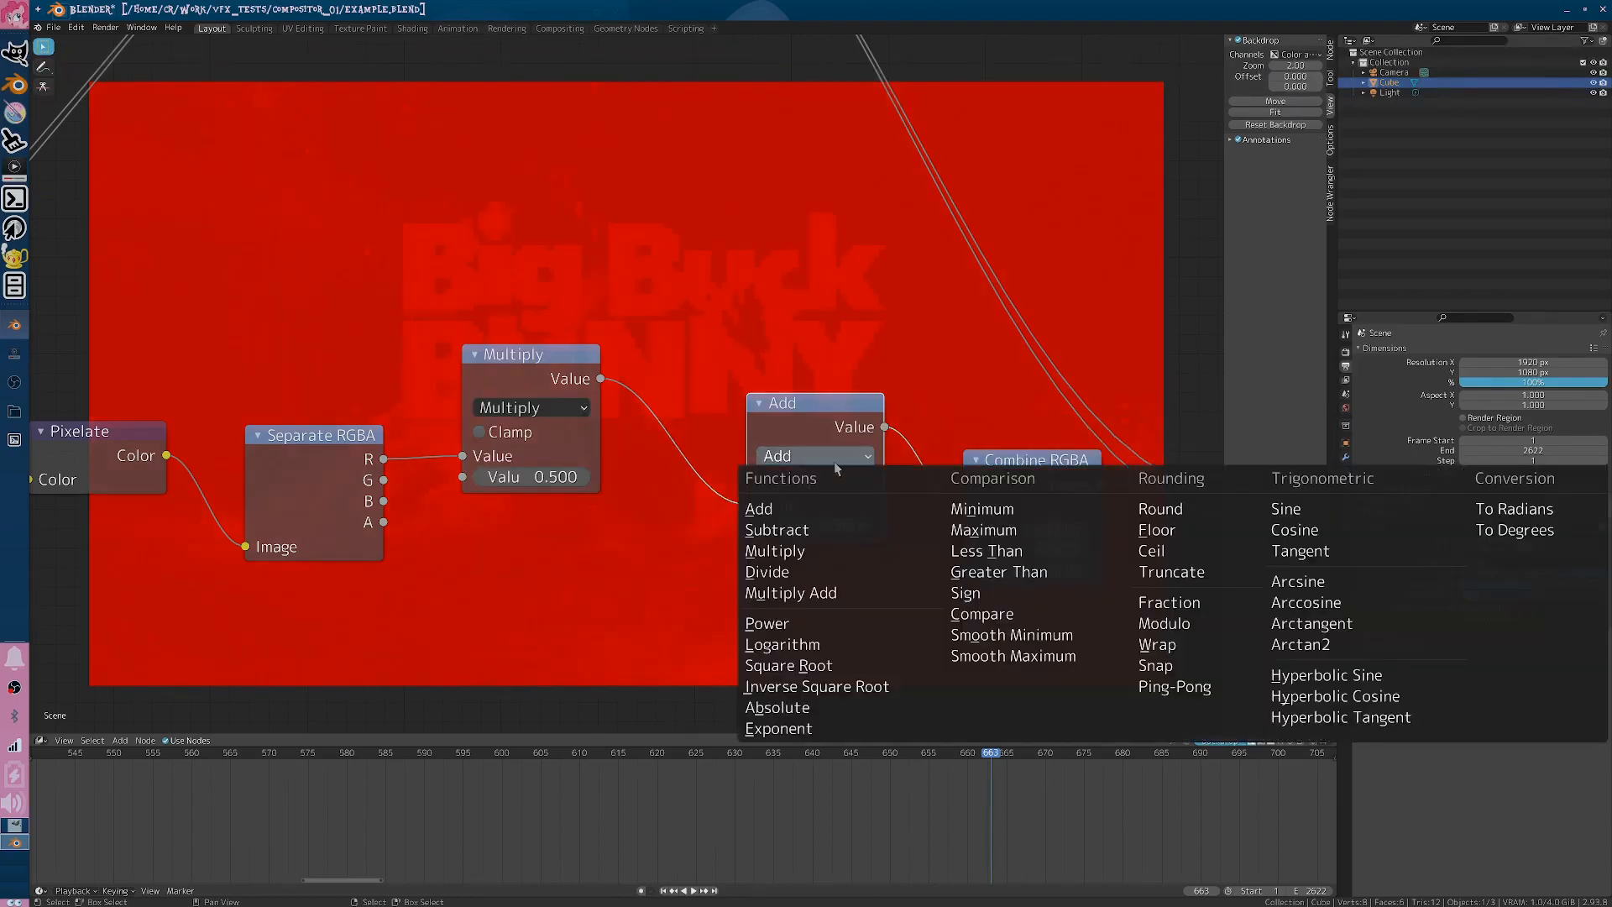
left_click(802, 573)
- Add a Value node labelled "colour degradation (higher looks 'better')" and widen it to fit the label
key("Home")
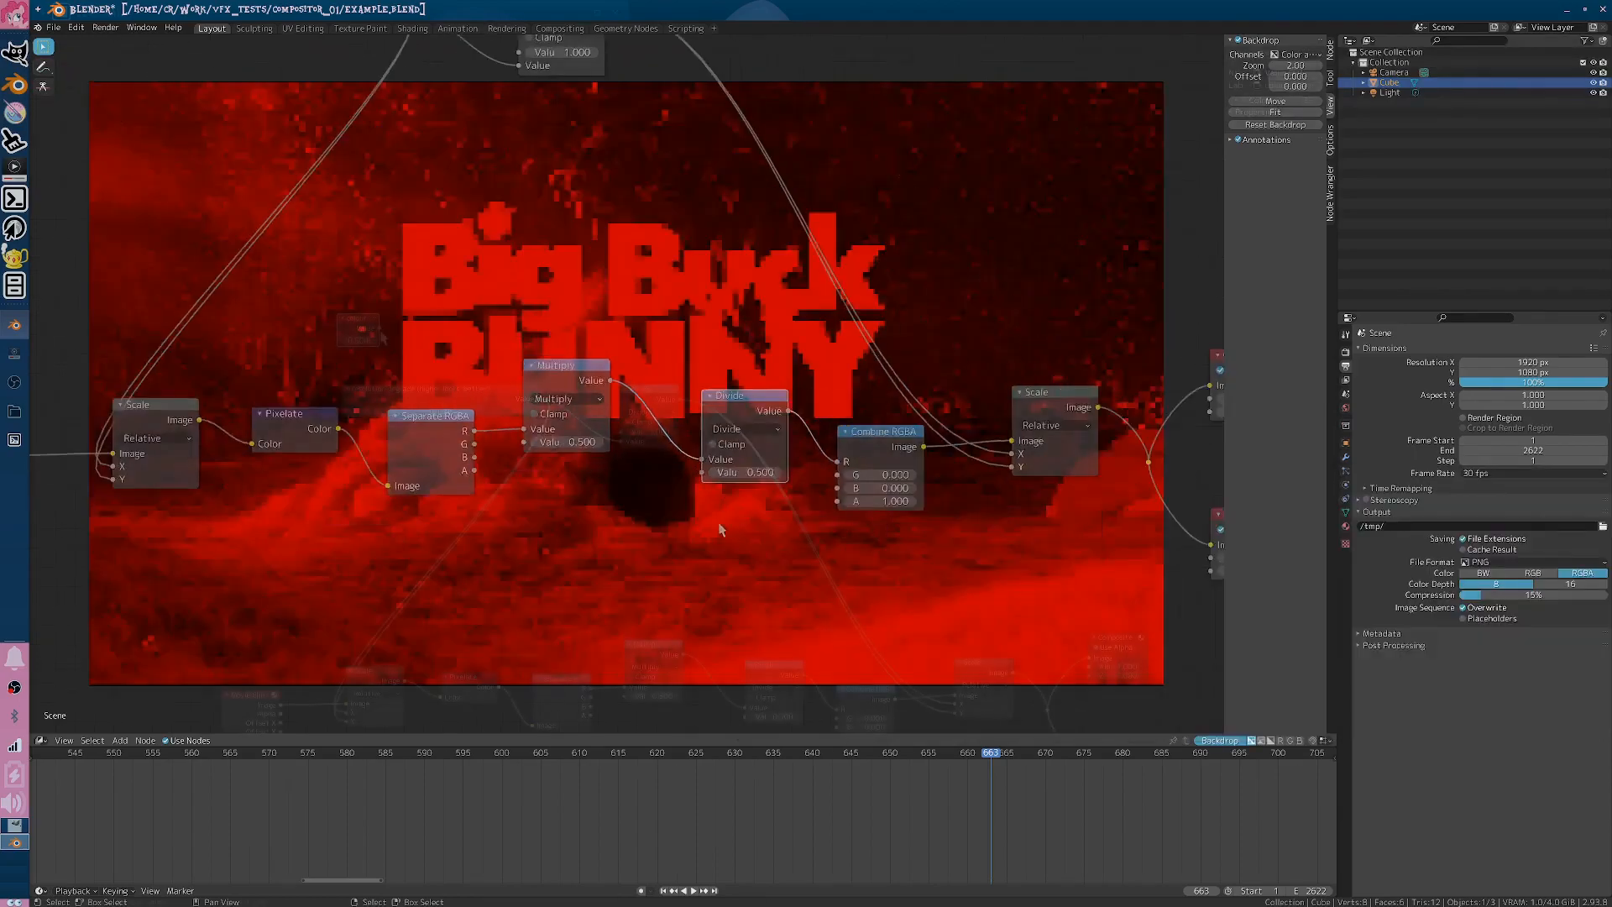
left_click_drag(380, 329, 545, 343)
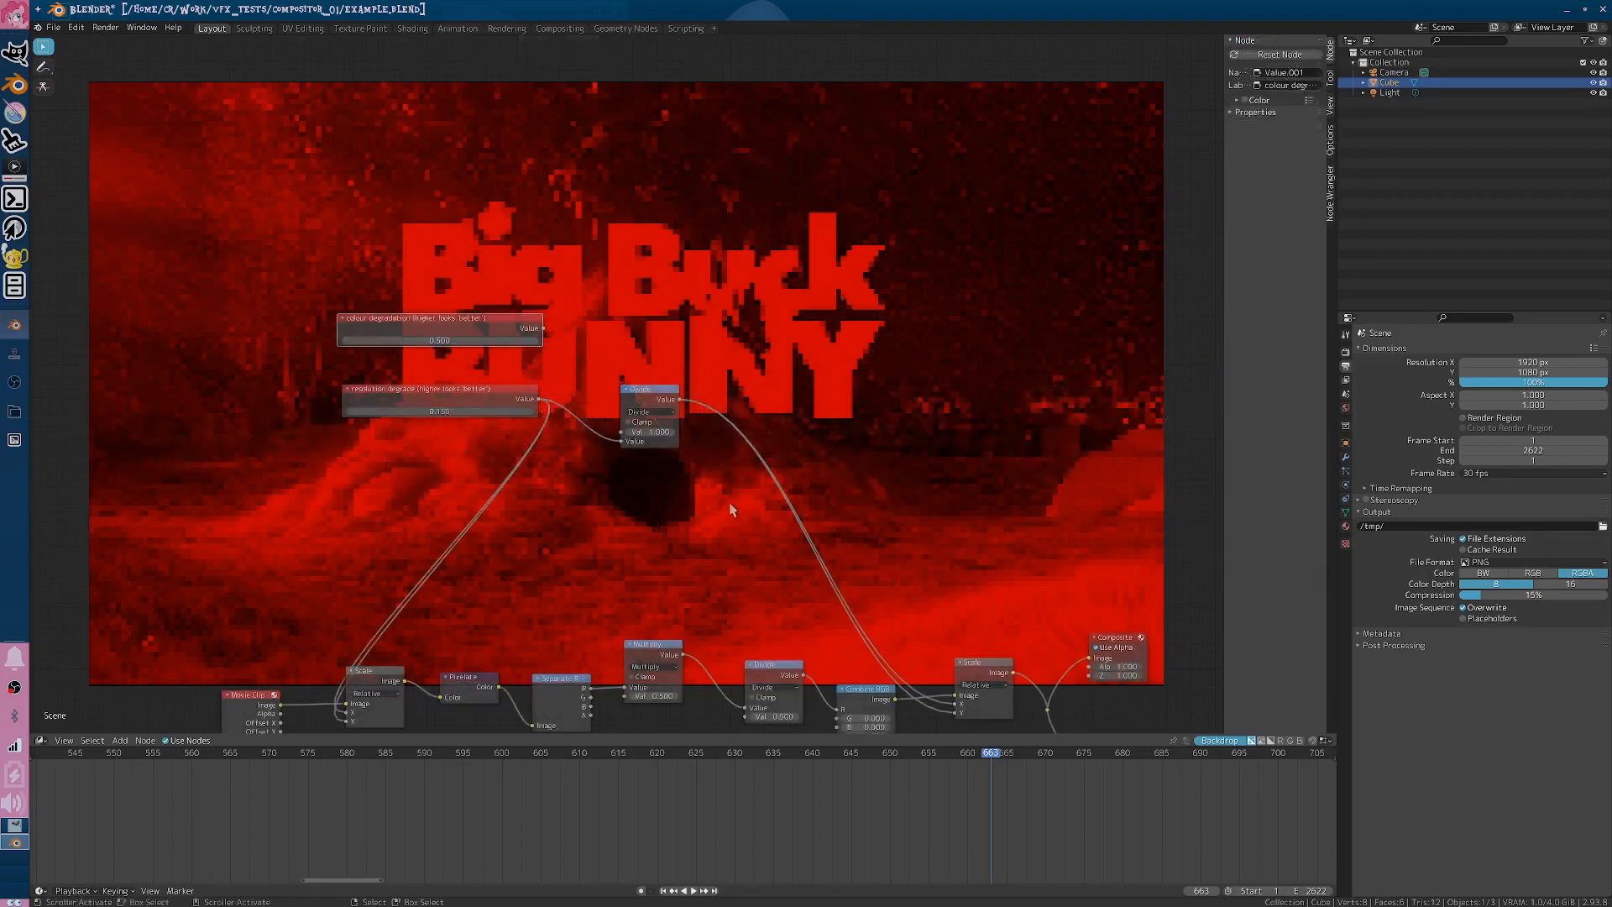
key("Home")
- Select the red channel's Multiply and Divide nodes and combine them into a node group
scroll(561, 534, "up", 6)
mouse_move(604, 499)
middle_mouse_down()
mouse_move(565, 587)
mouse_move(627, 497)
middle_mouse_up()
scroll(571, 395, "up", 2)
middle_click_drag(454, 261, 517, 226)
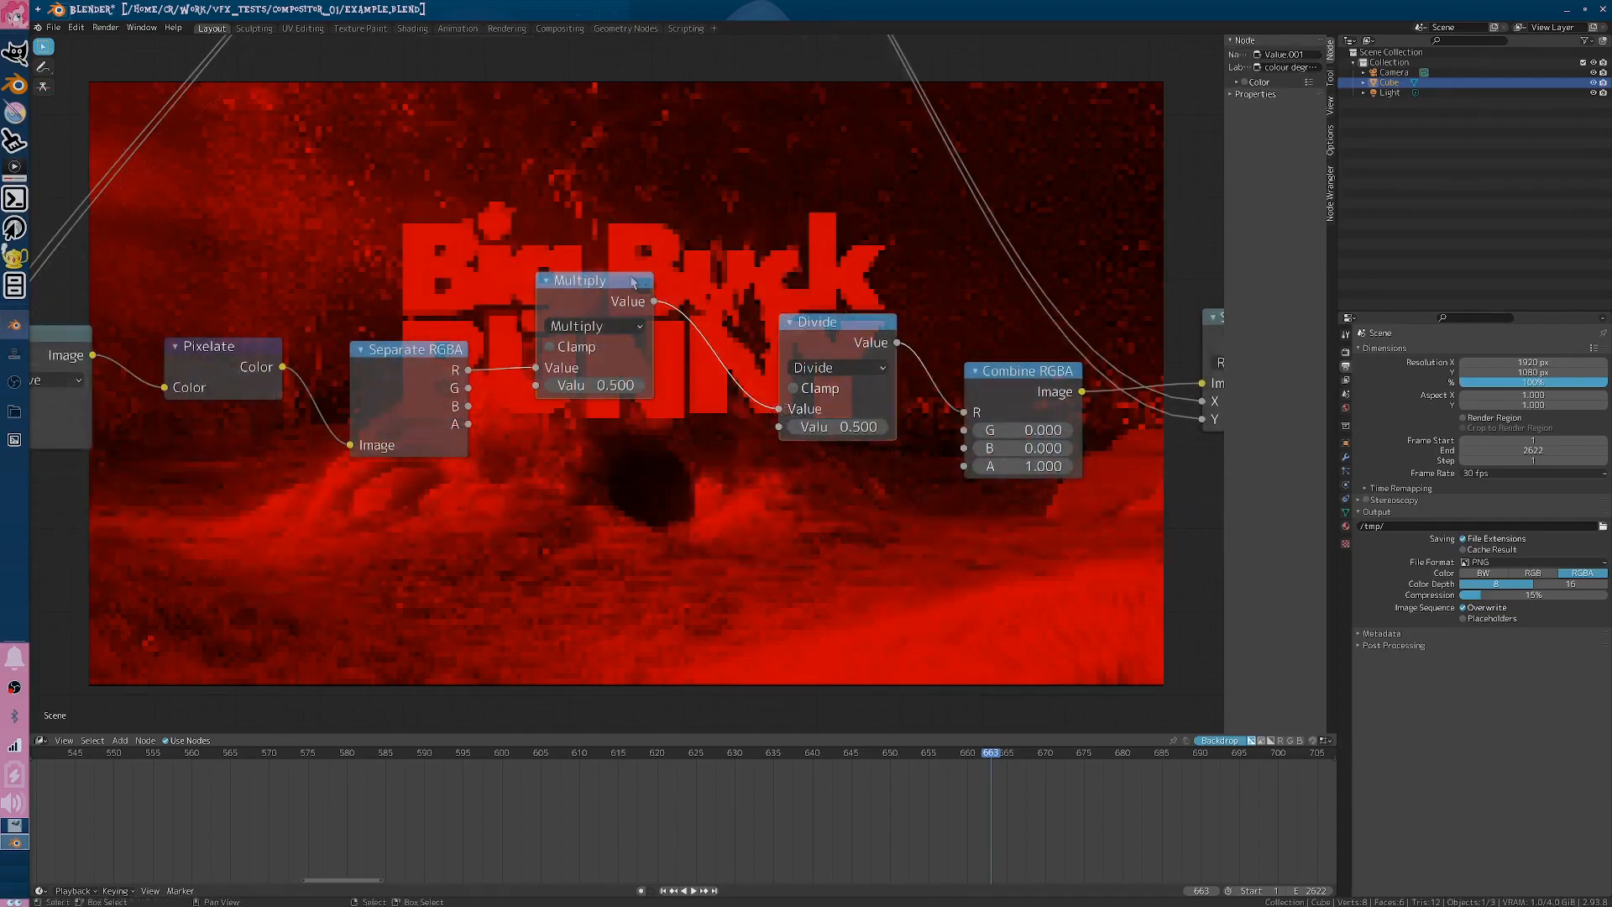
left_click(600, 284)
left_click(864, 325)
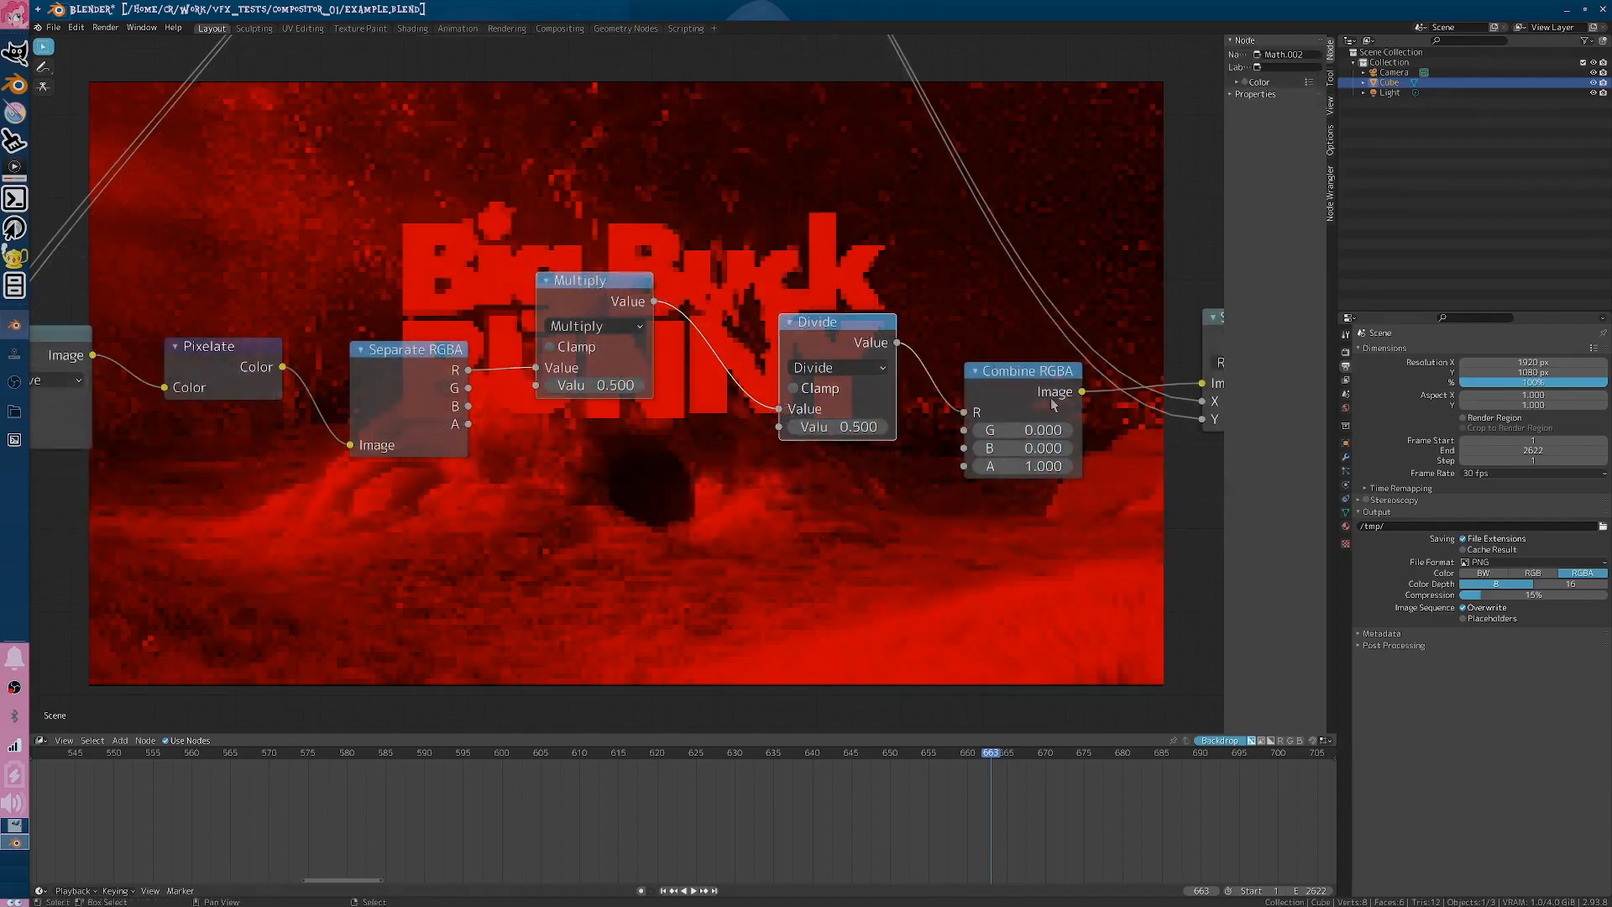
left_click(1052, 400)
key("ctrl+g")
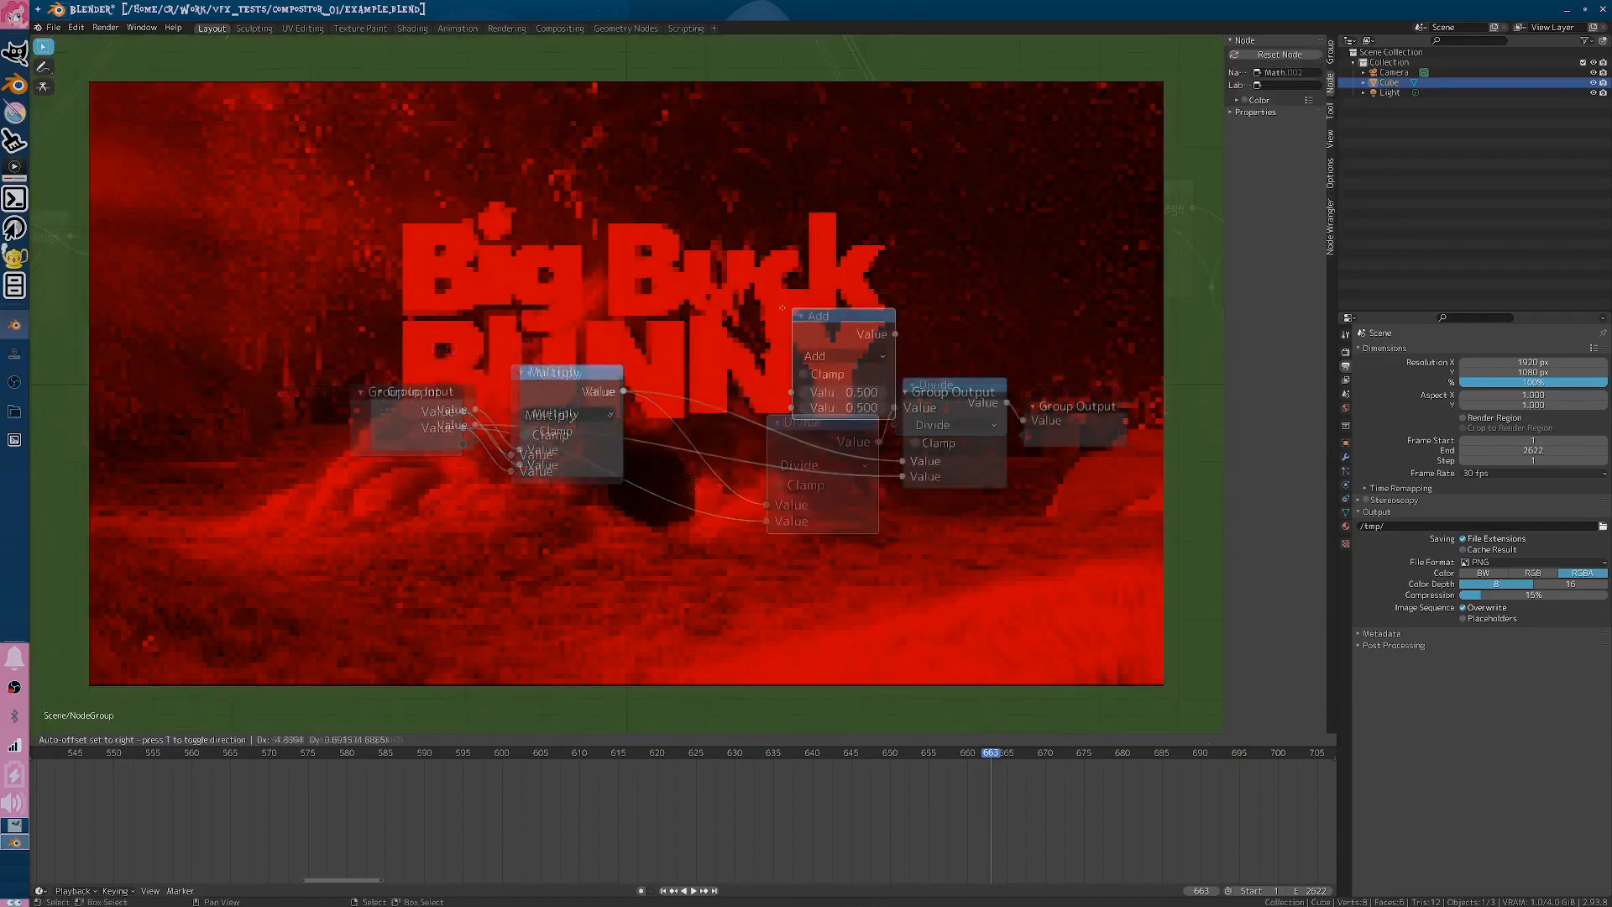
- Insert a Floor Math node between Multiply and Divide inside the group, and set the colour degradation value to about 15.8
left_click(786, 366)
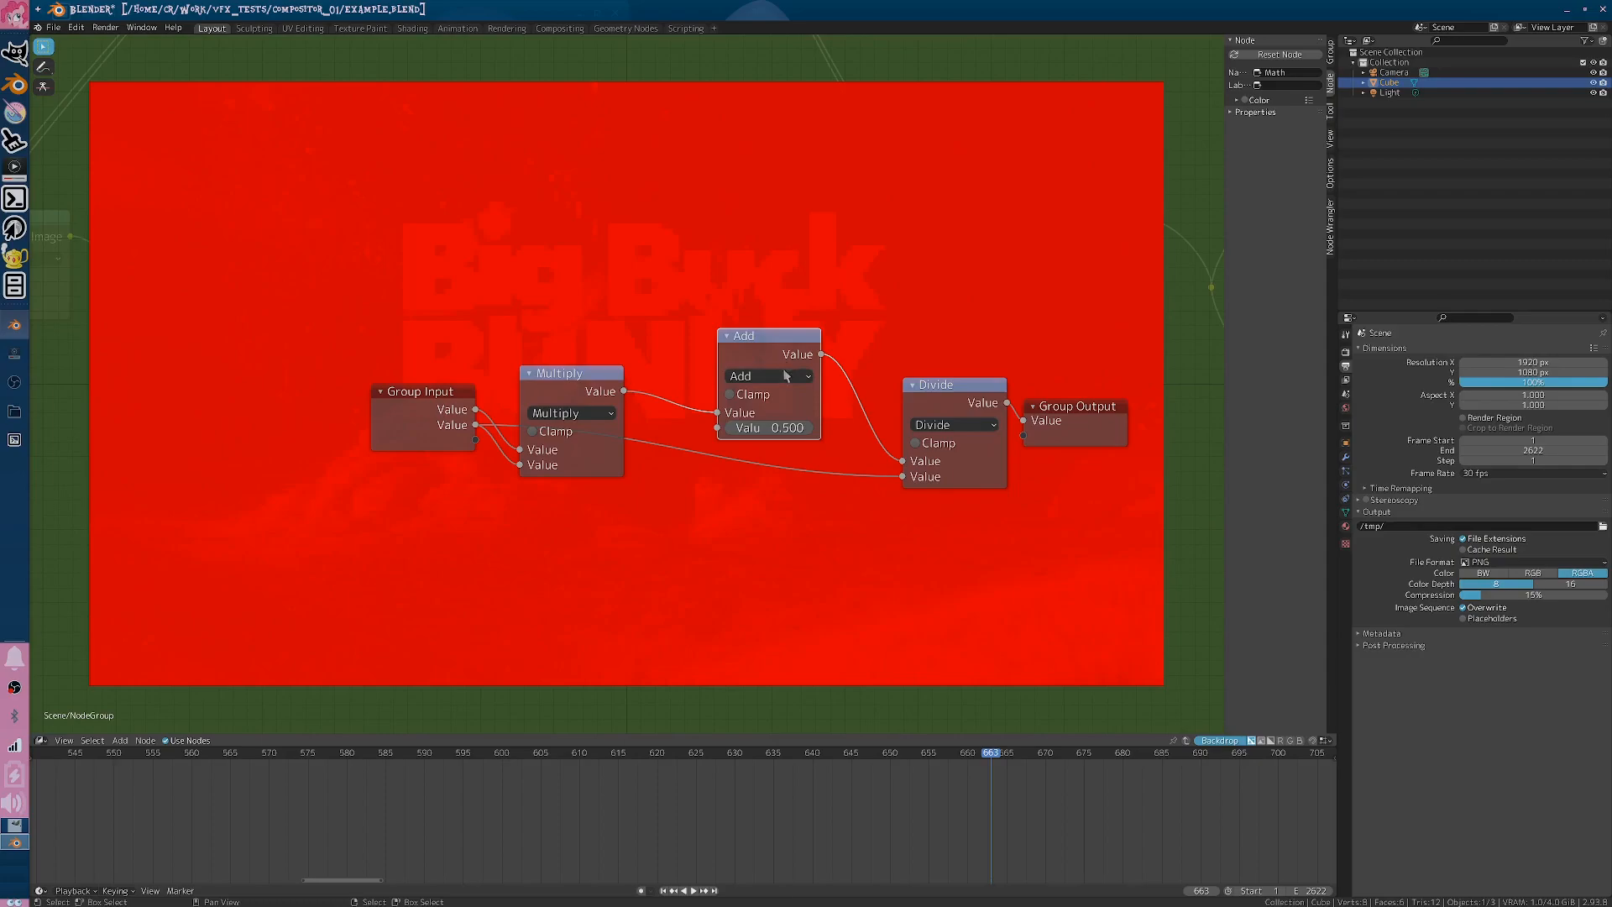
left_click(785, 376)
left_click(1047, 436)
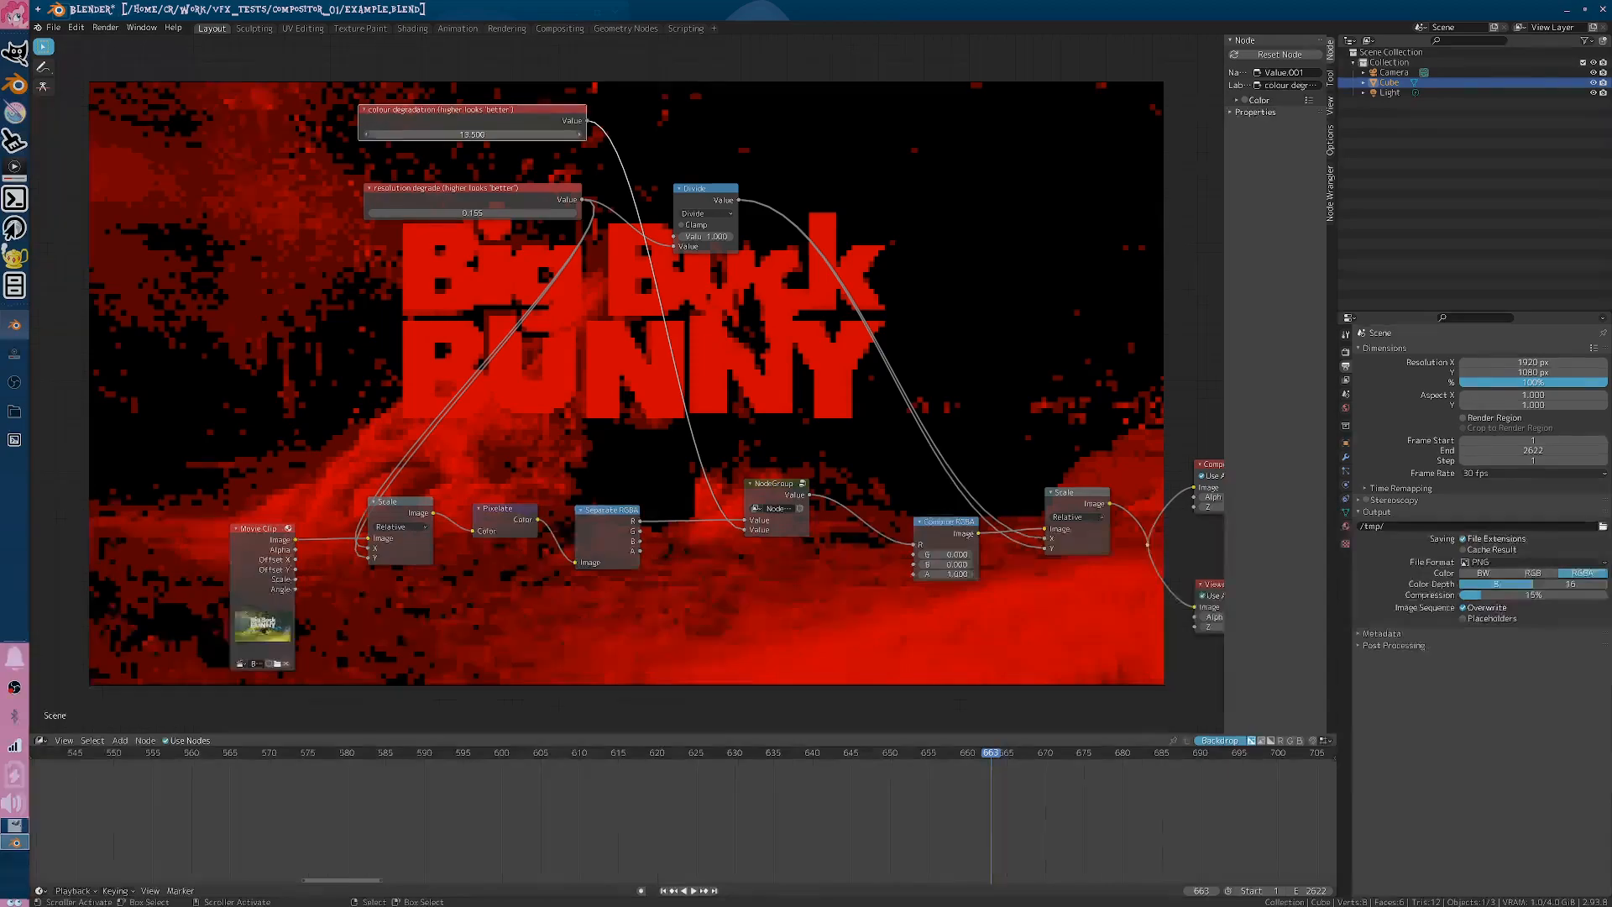
left_click_drag(472, 135, 511, 134)
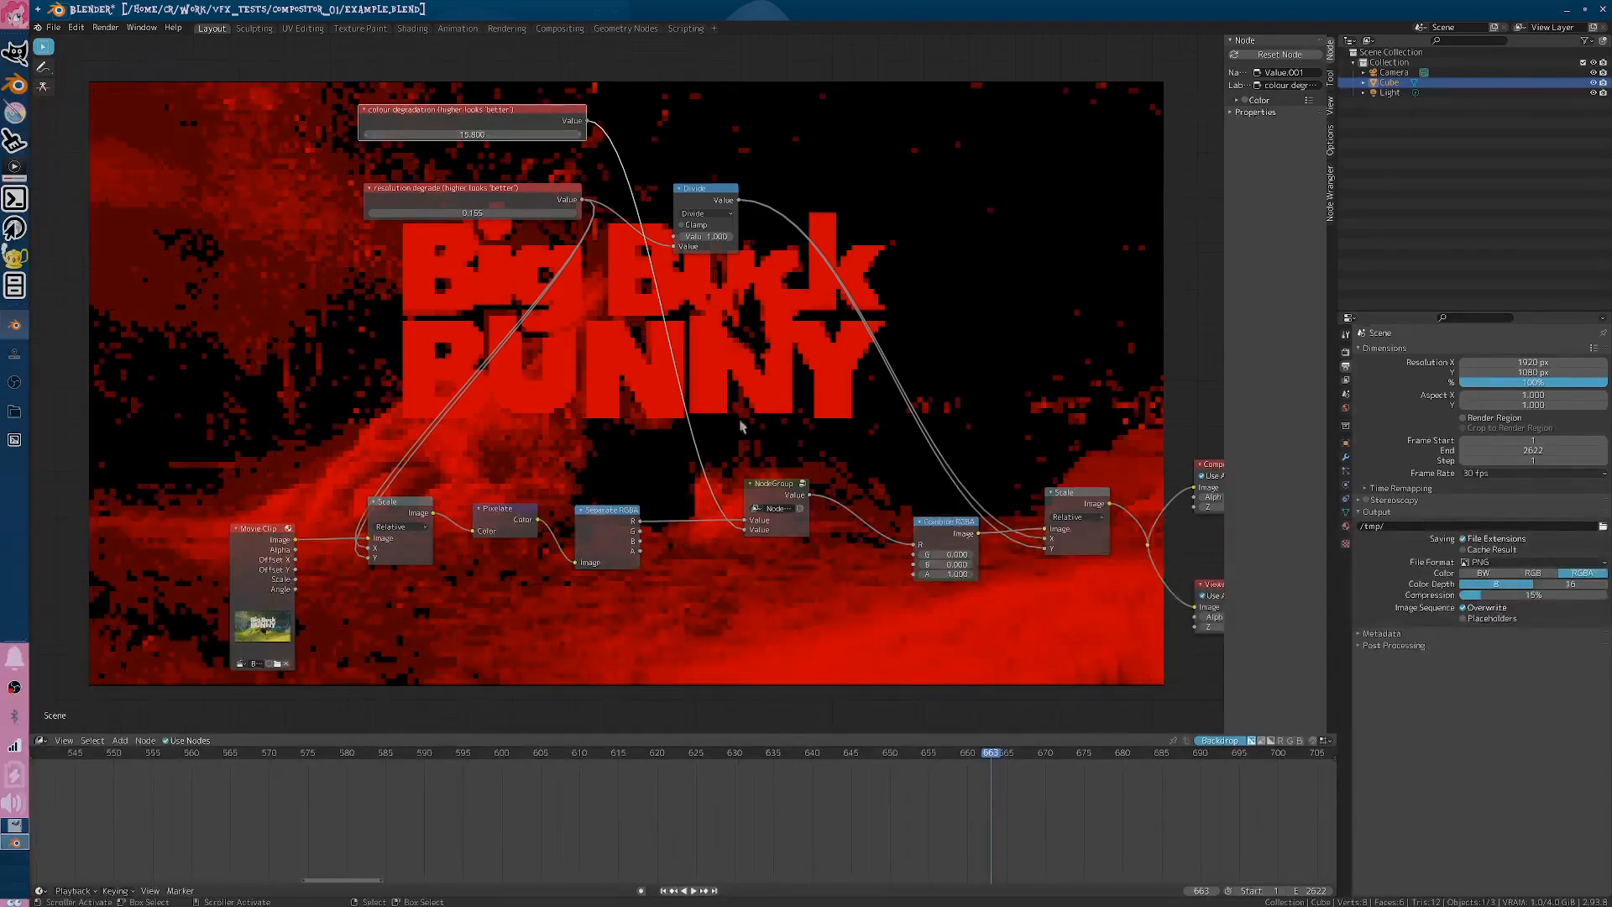
- Duplicate the node group for the green and blue channels between Separate and Combine RGBA, colouring the blue channel's group blue
middle_click_drag(820, 494, 562, 421)
scroll(562, 421, "up", 3)
scroll(490, 409, "up", 2)
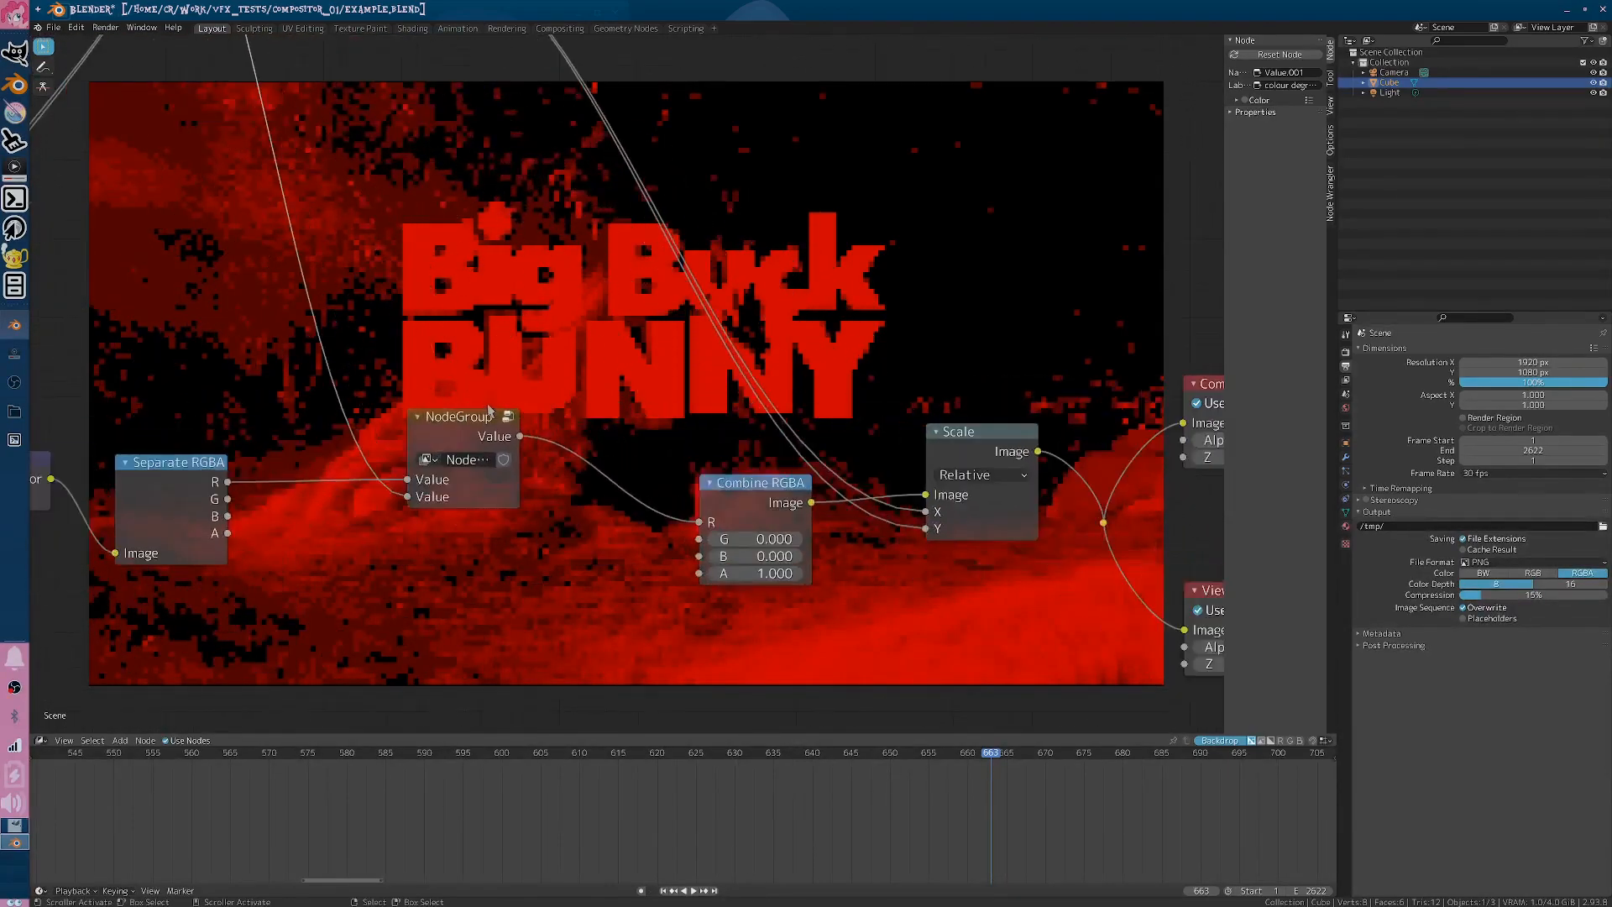
left_click_drag(470, 425, 509, 324)
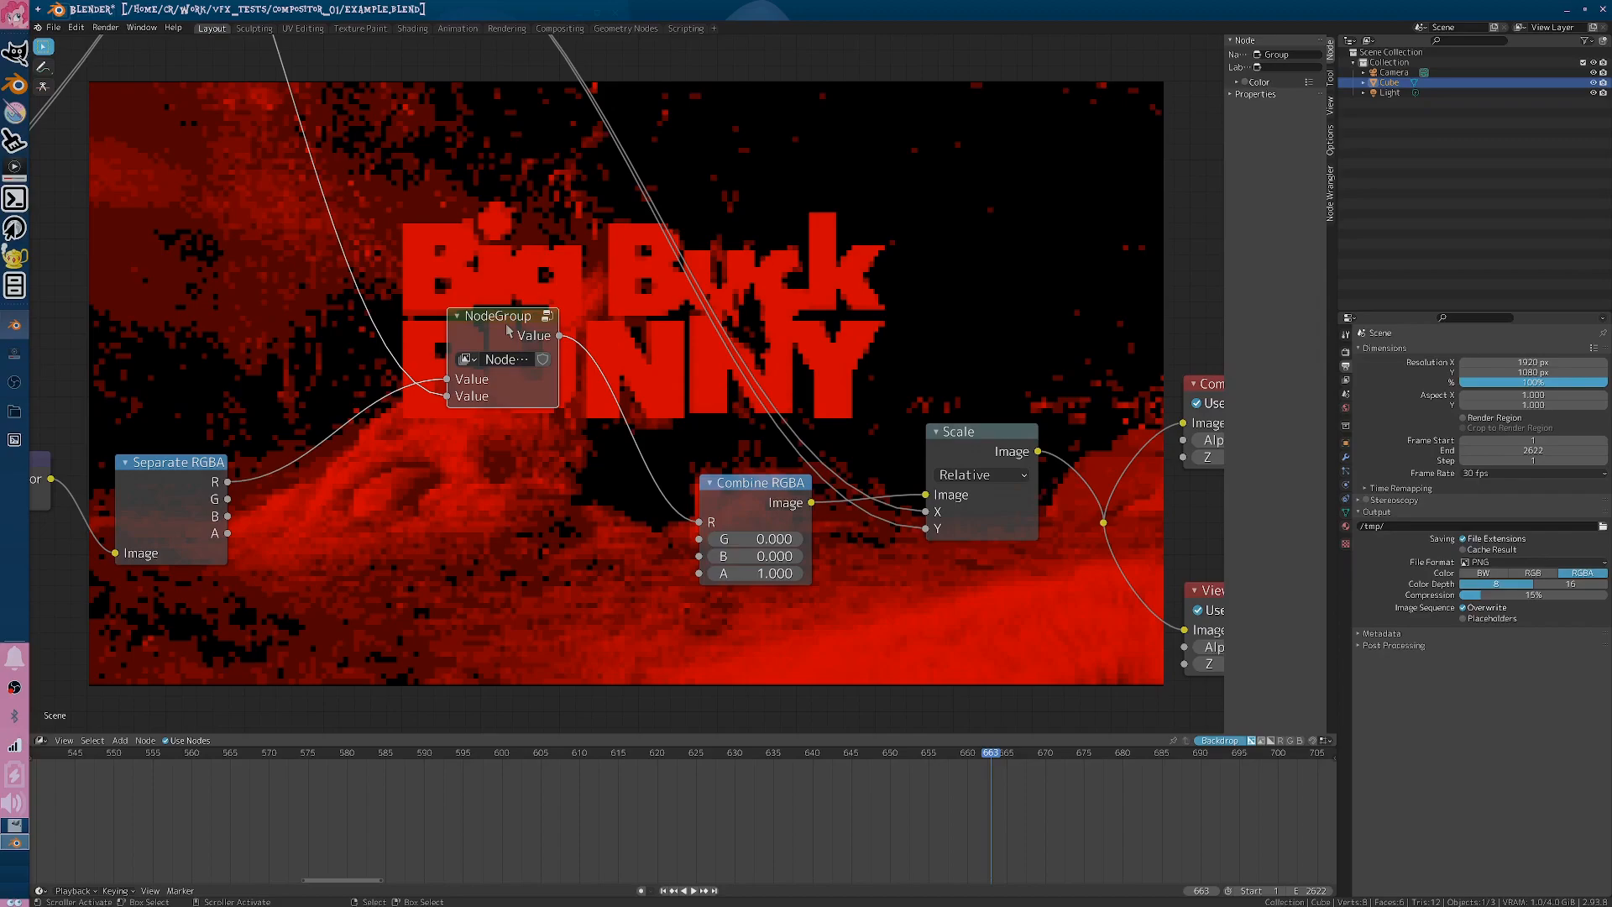
key("shift+d")
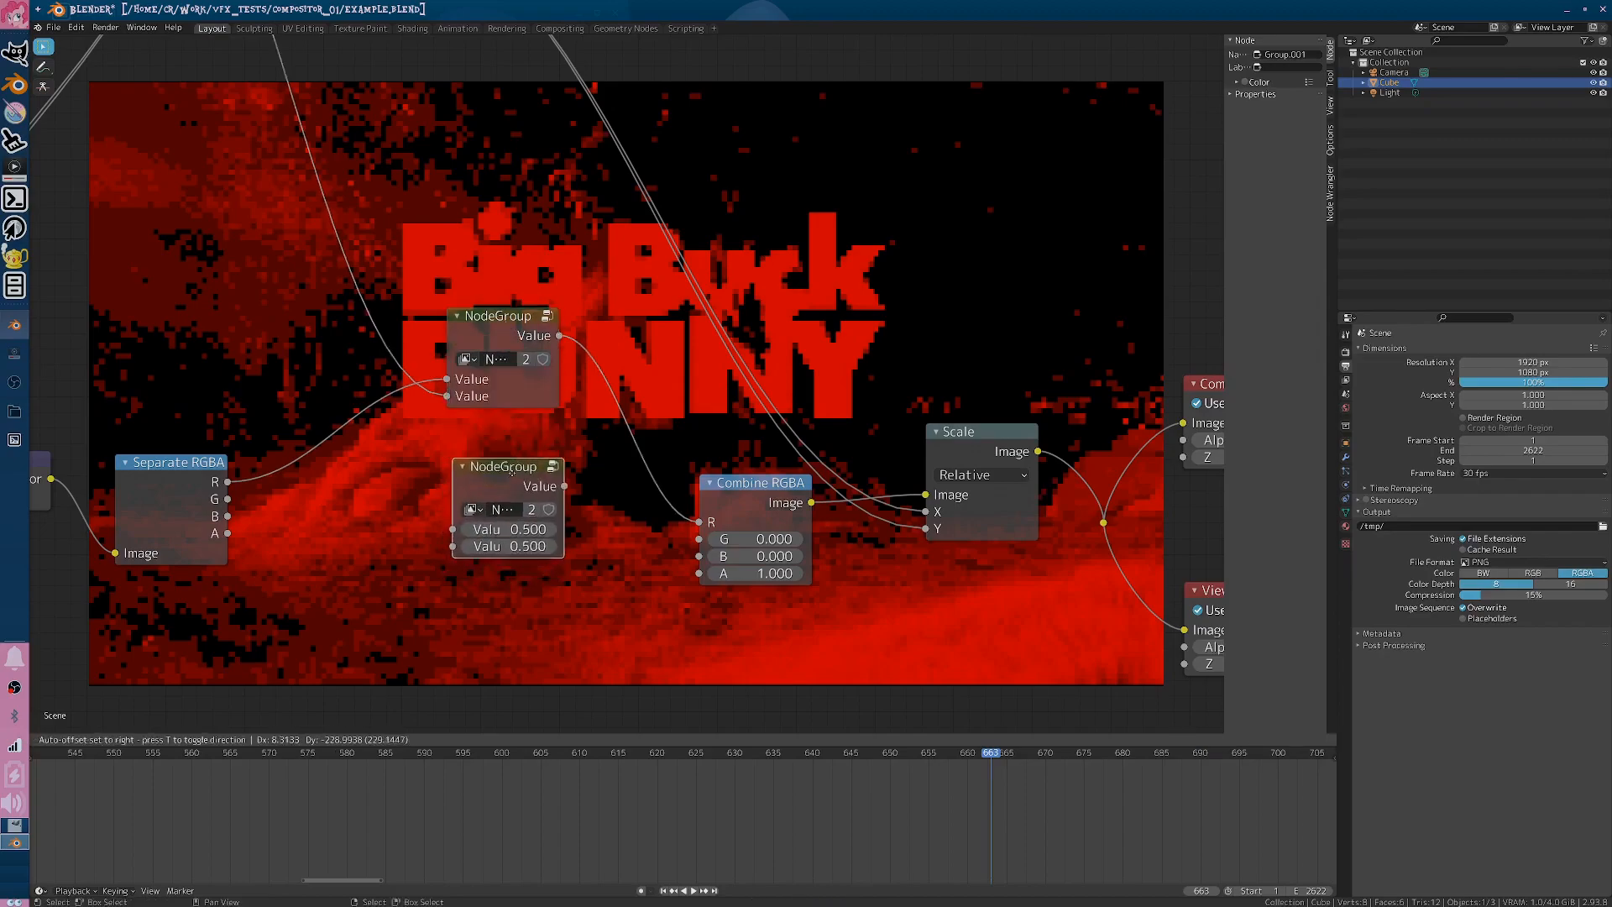
left_click(512, 470)
key("shift+d")
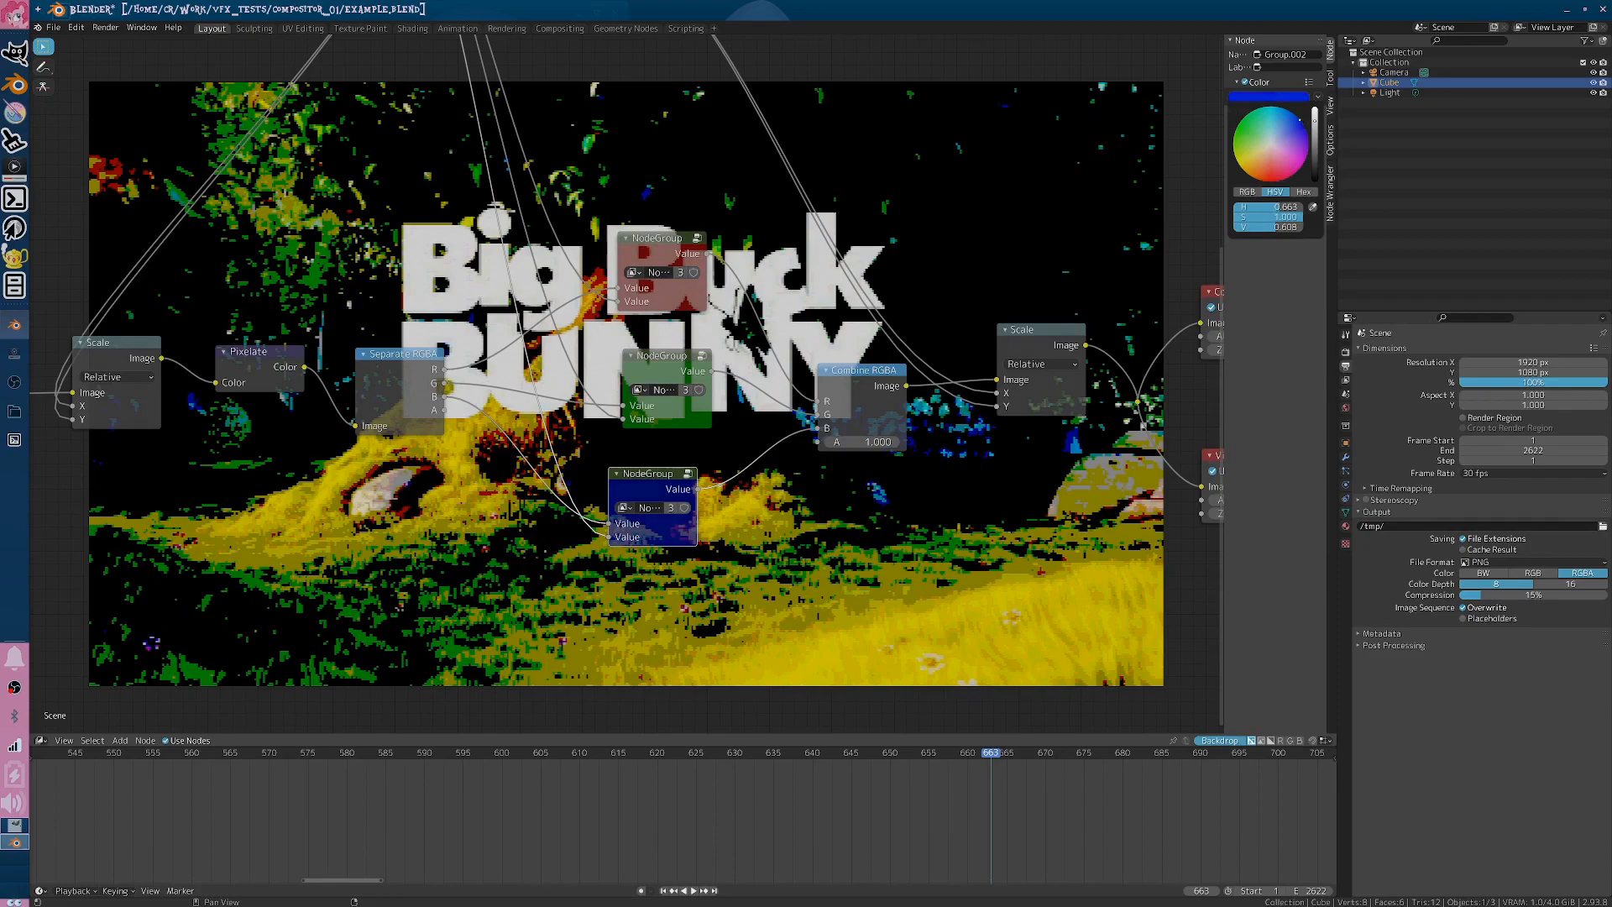
left_click(1255, 94)
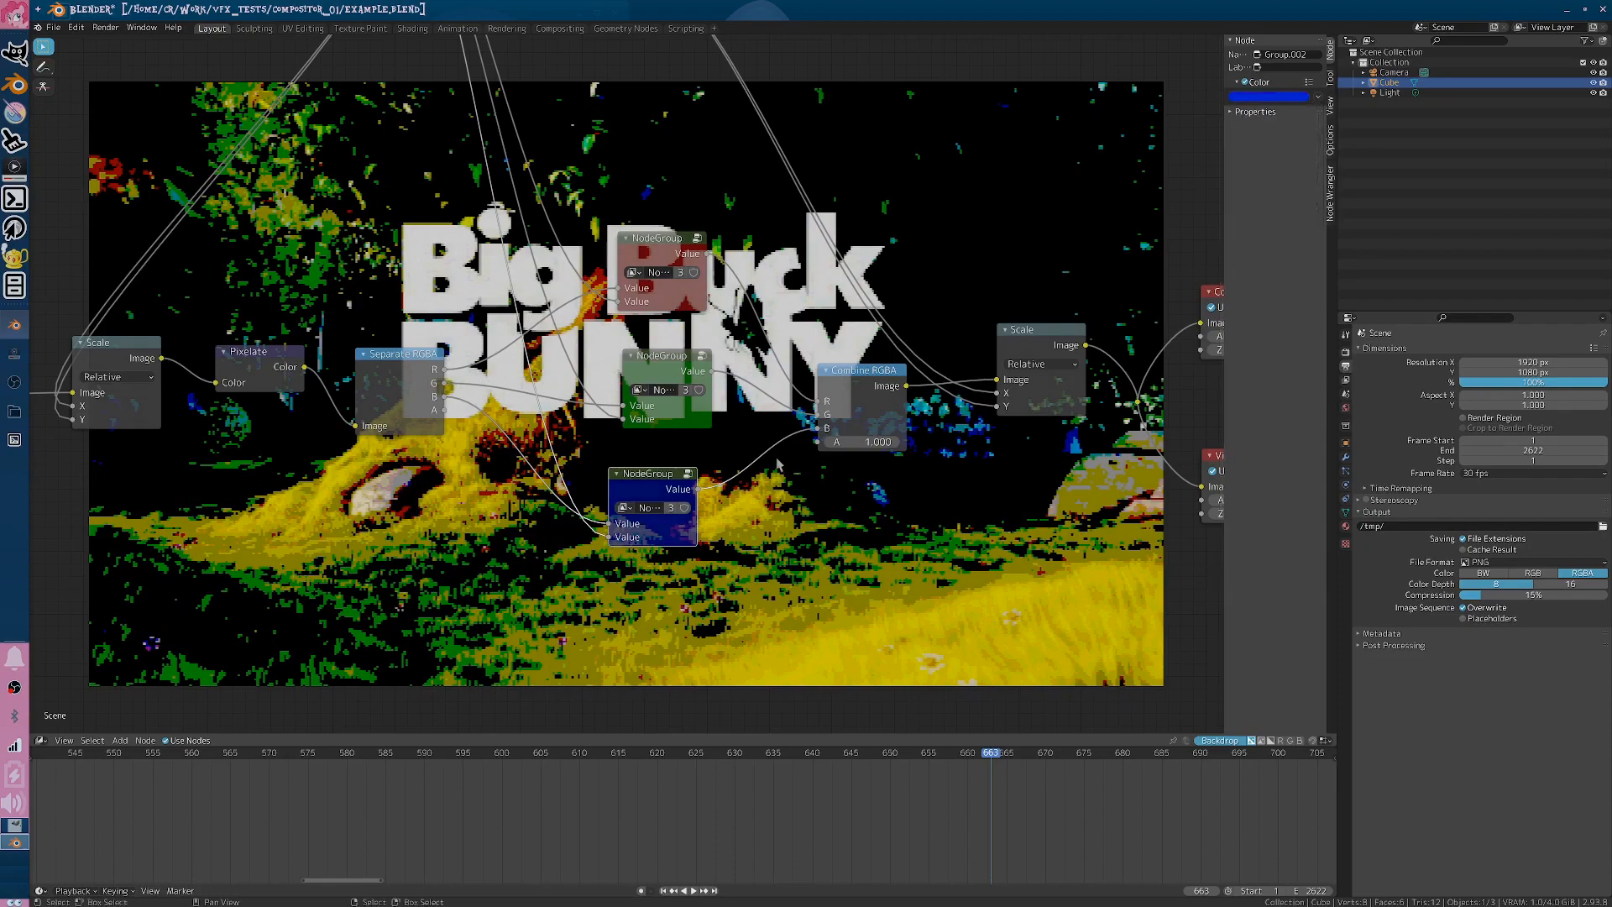
scroll(798, 466, "up", 2)
scroll(798, 466, "up", 1)
scroll(798, 466, "down", 2)
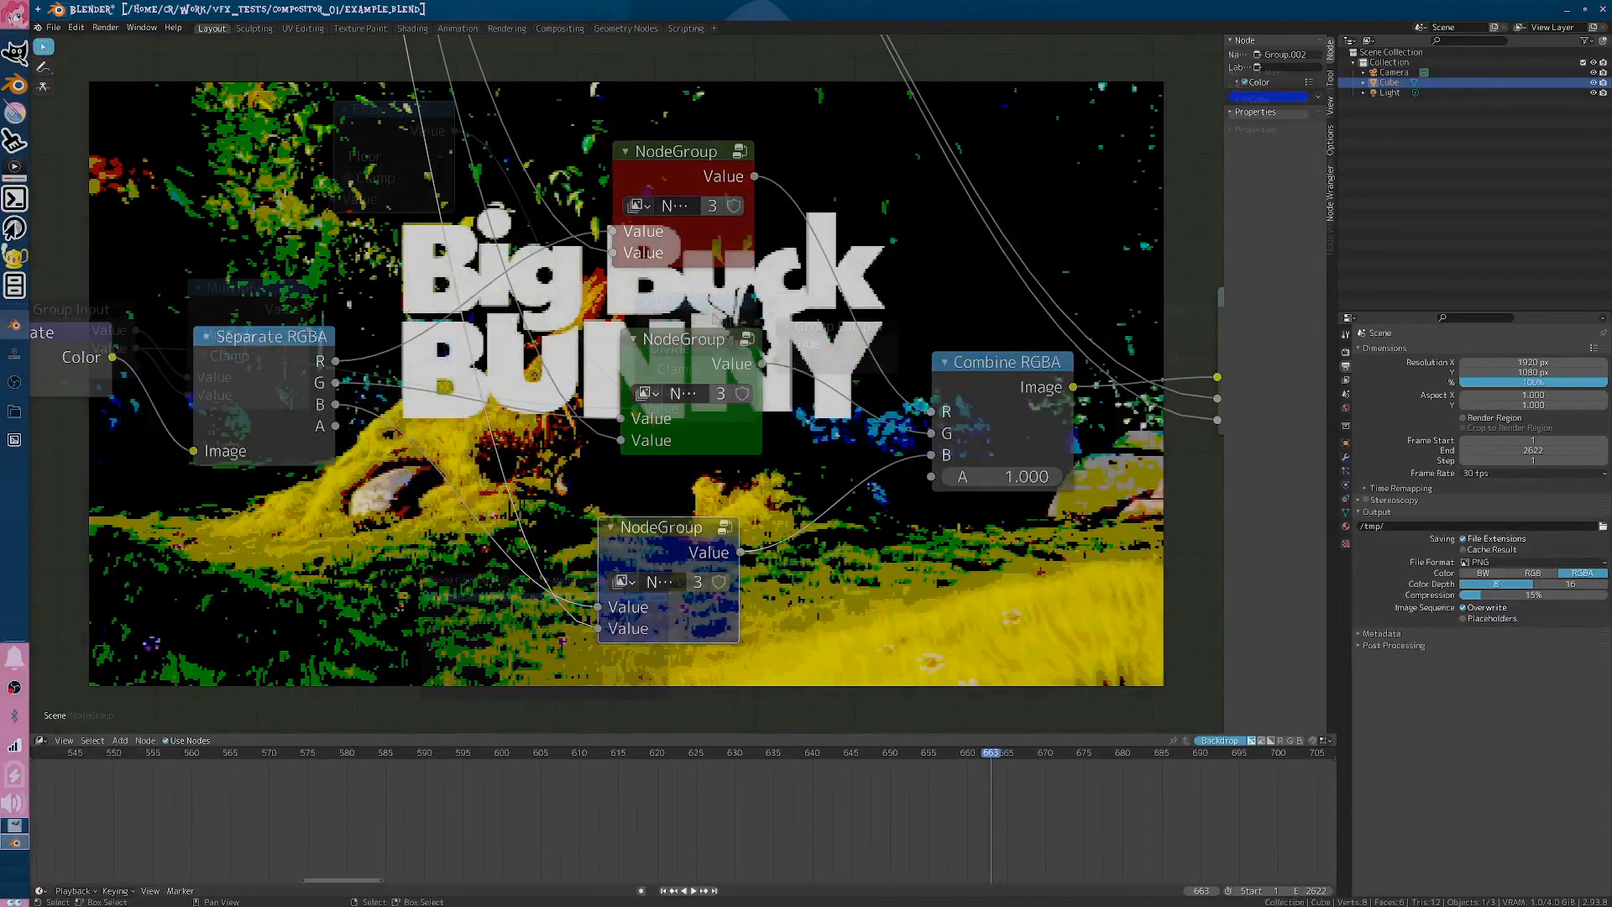
type("subt")
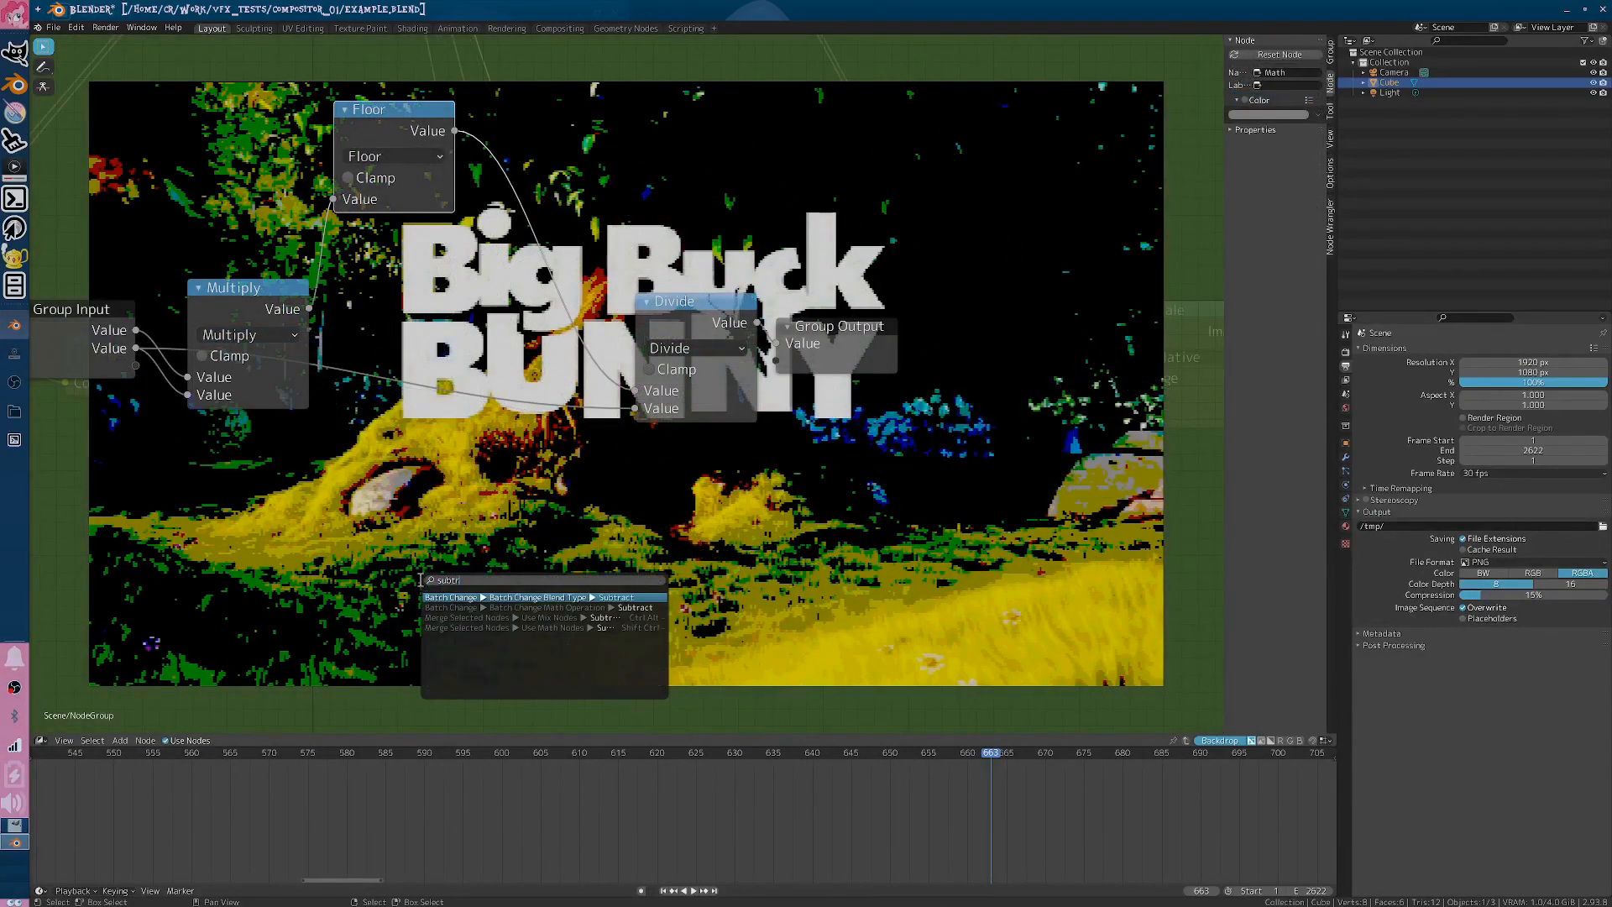
type("r")
key("Escape")
- Add a Math node inside the group below the existing chain and place a duplicate of it beside it
key("F3")
type("m")
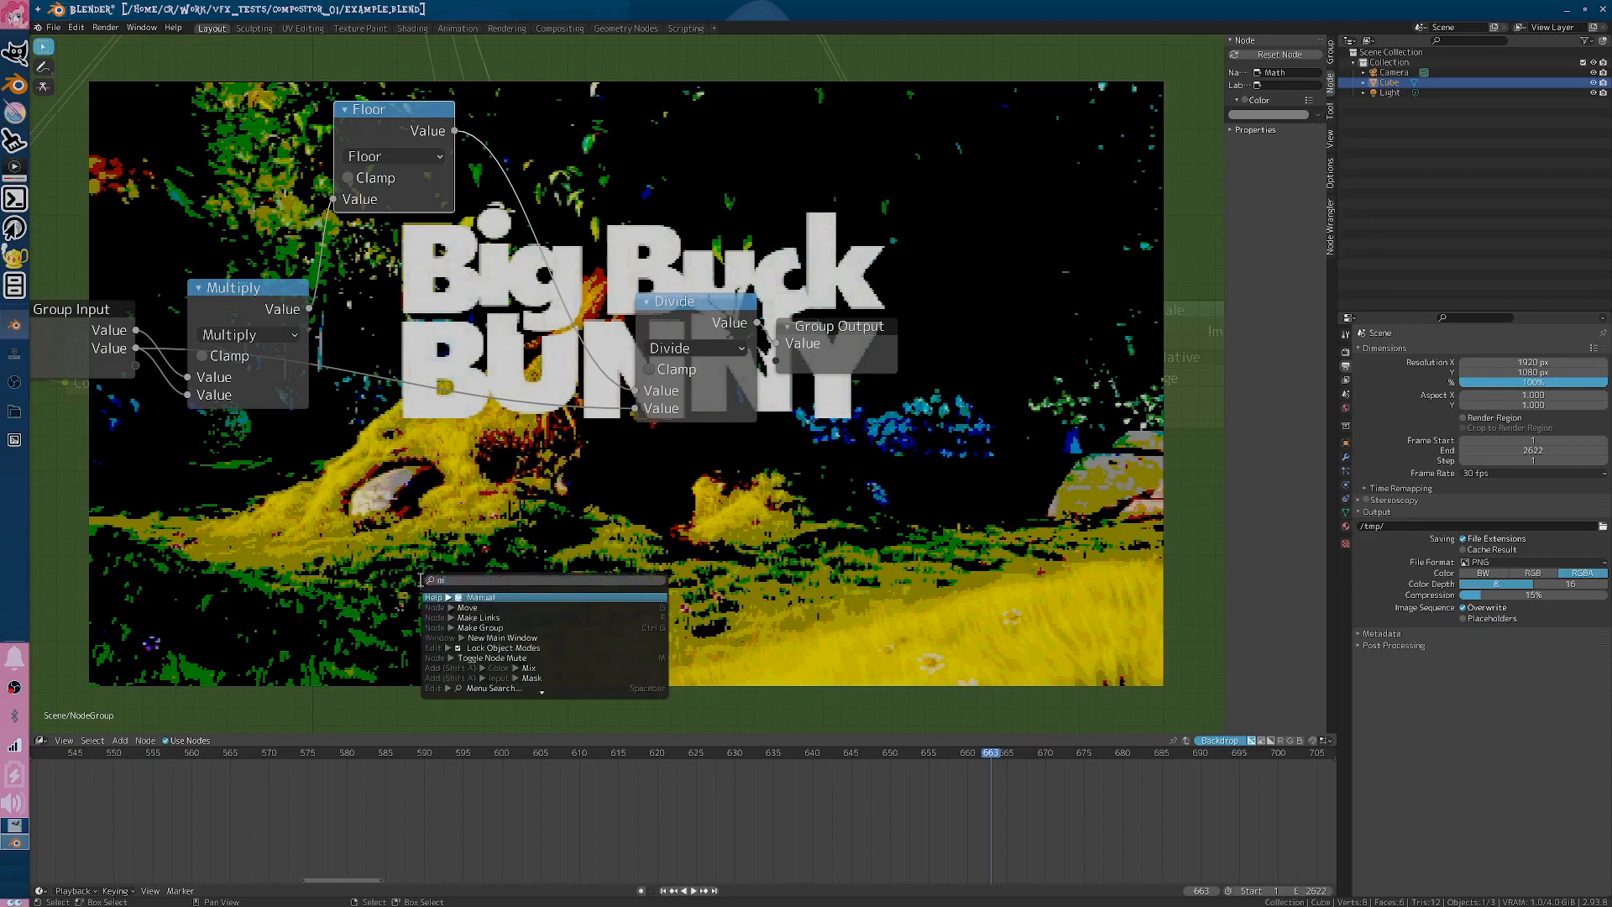
type("ath")
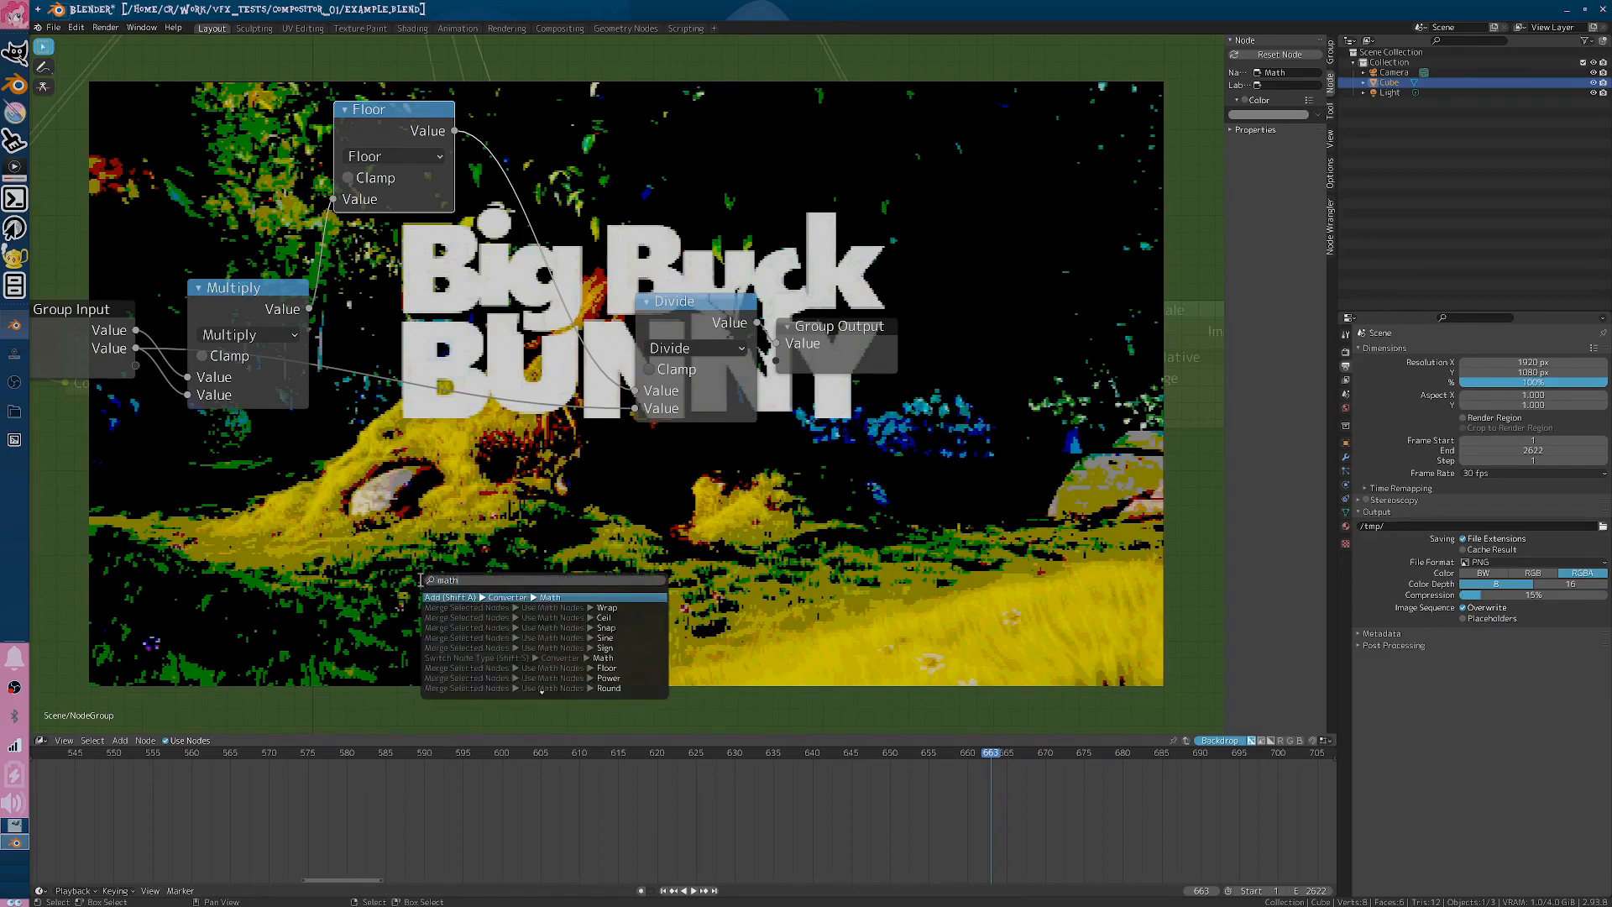
key("Return")
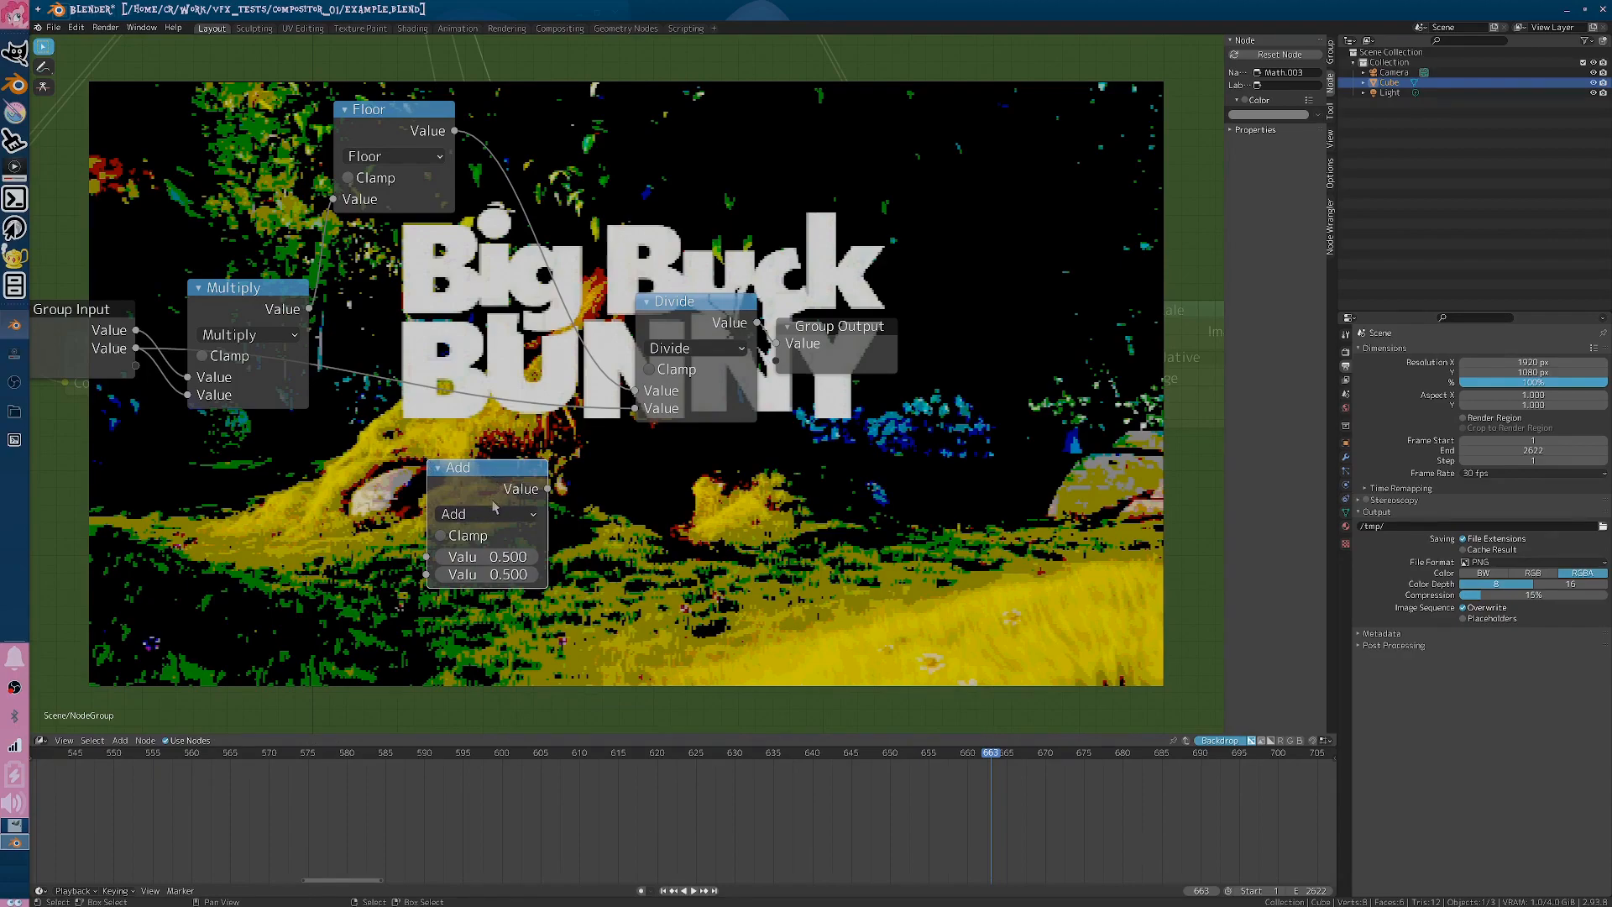
key("shift+d")
left_click(843, 511)
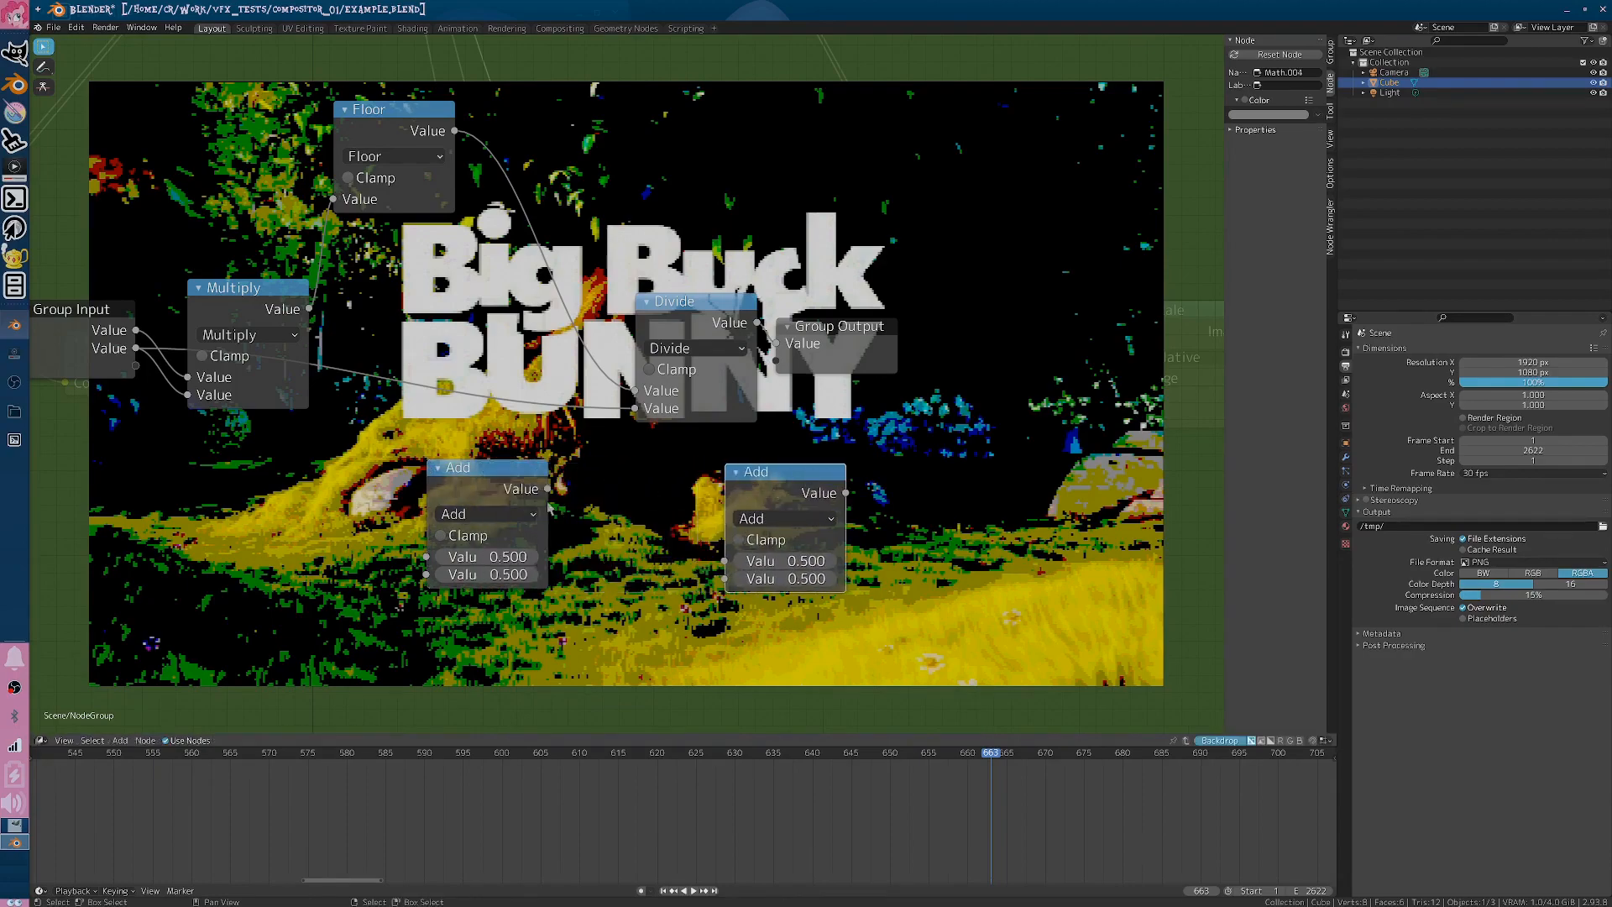
- Set the first new Math node to Subtract and move it up beneath the Floor node
left_click(520, 516)
left_click(469, 579)
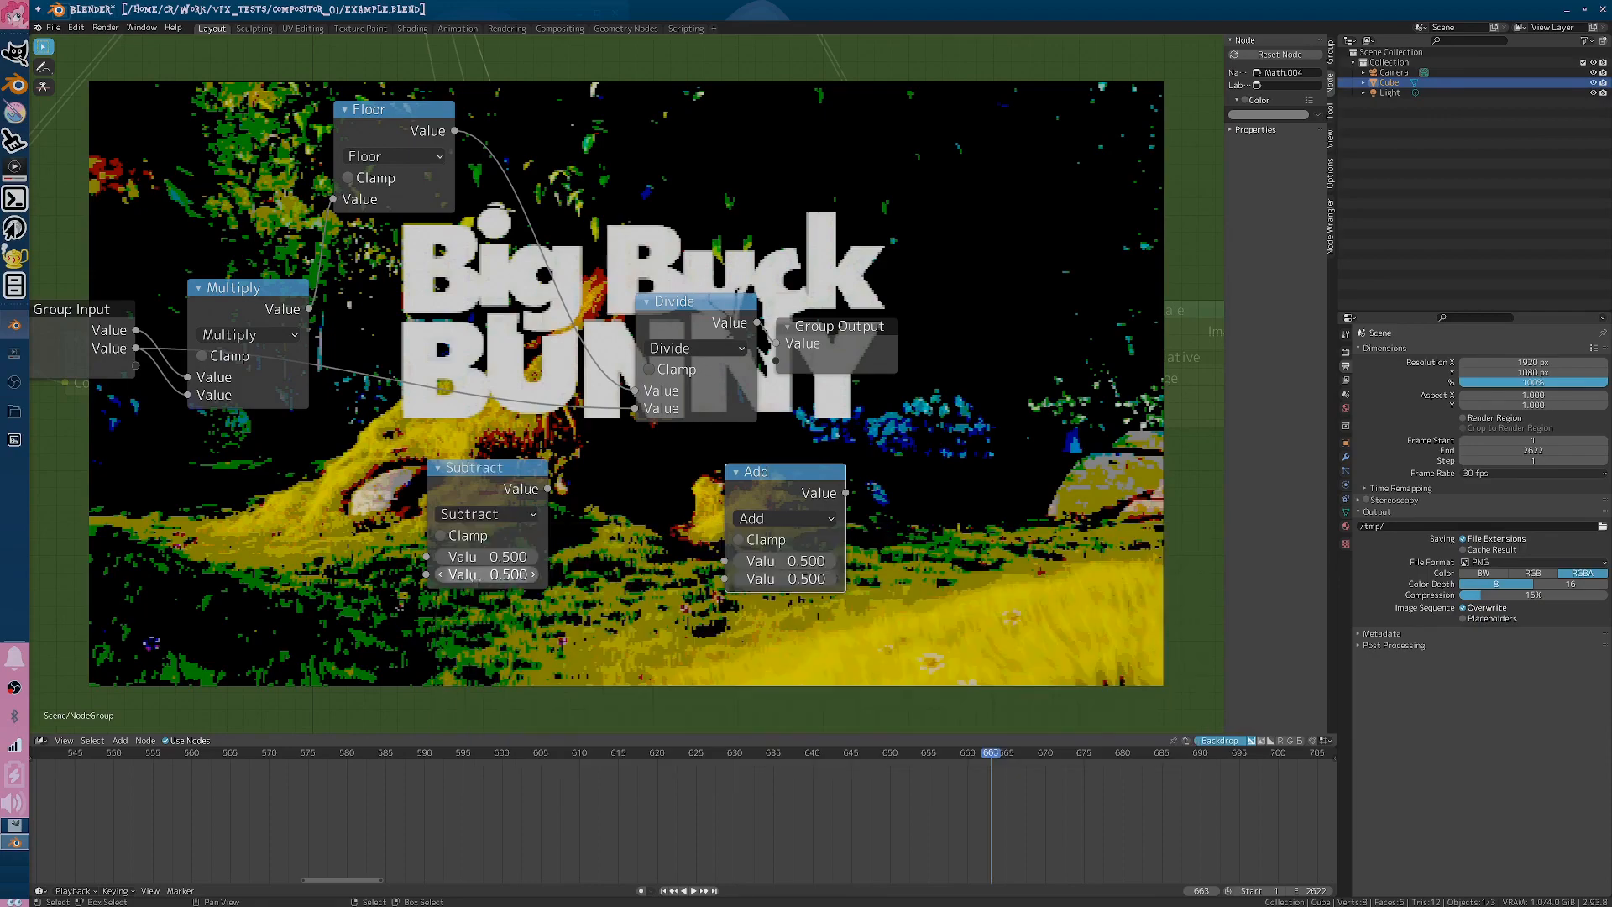
left_click_drag(489, 471, 448, 245)
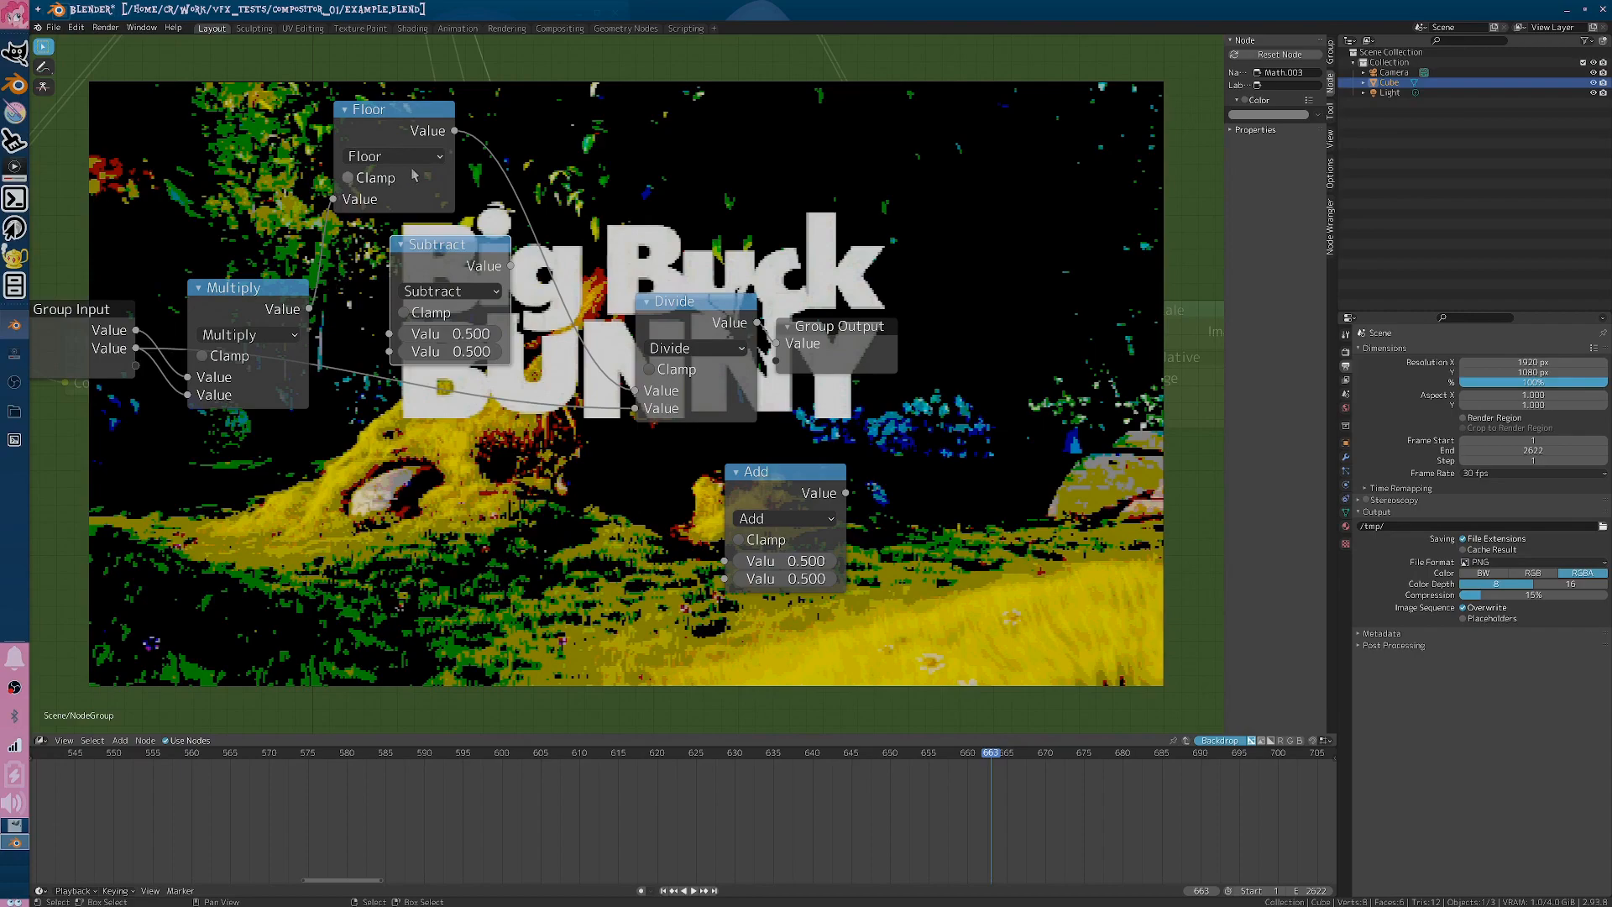
- Connect the Multiply and Floor outputs to Subtract's two inputs, and rearrange the nodes with Subtract above Floor
left_click_drag(310, 309, 390, 333)
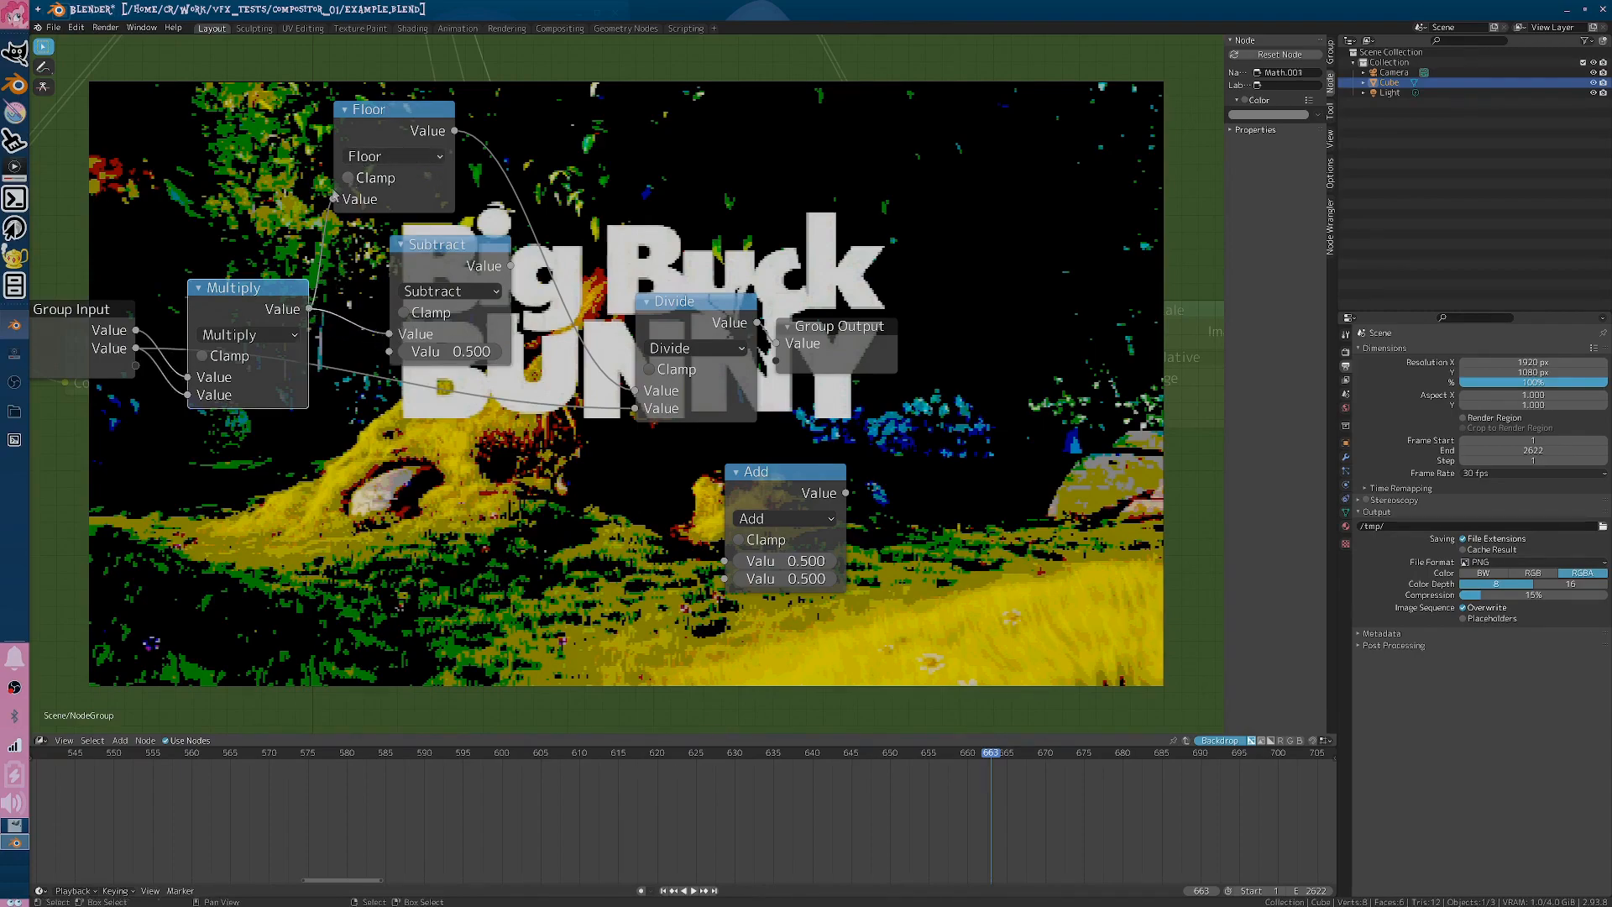
left_click_drag(453, 132, 390, 351)
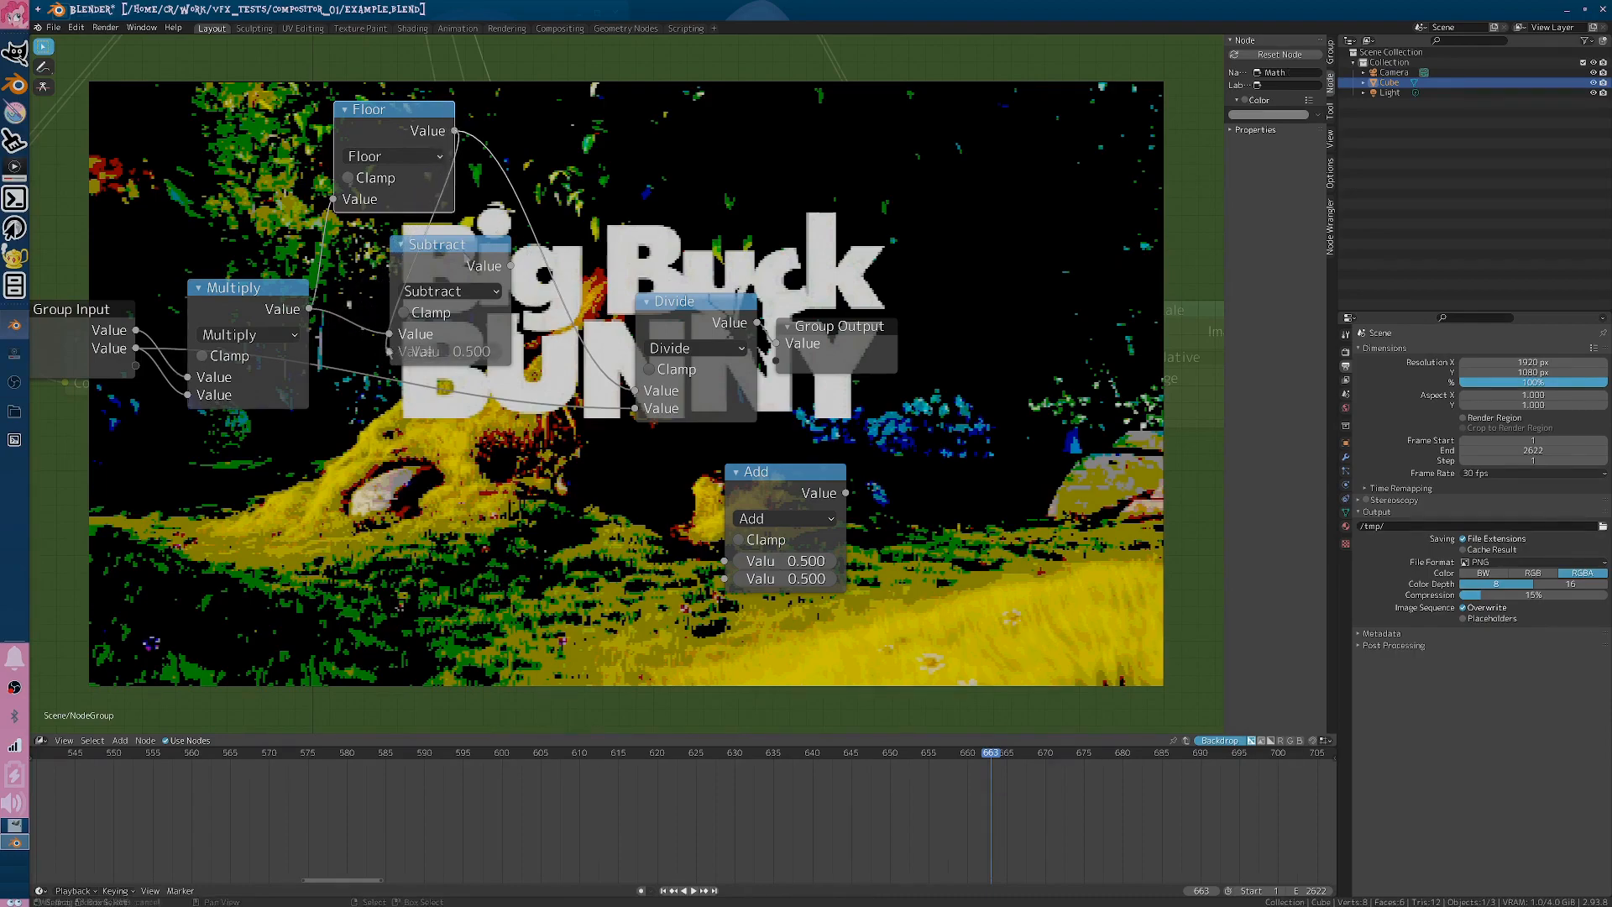
left_click_drag(465, 258, 515, 100)
left_click_drag(397, 122, 423, 282)
middle_click_drag(547, 237, 594, 339)
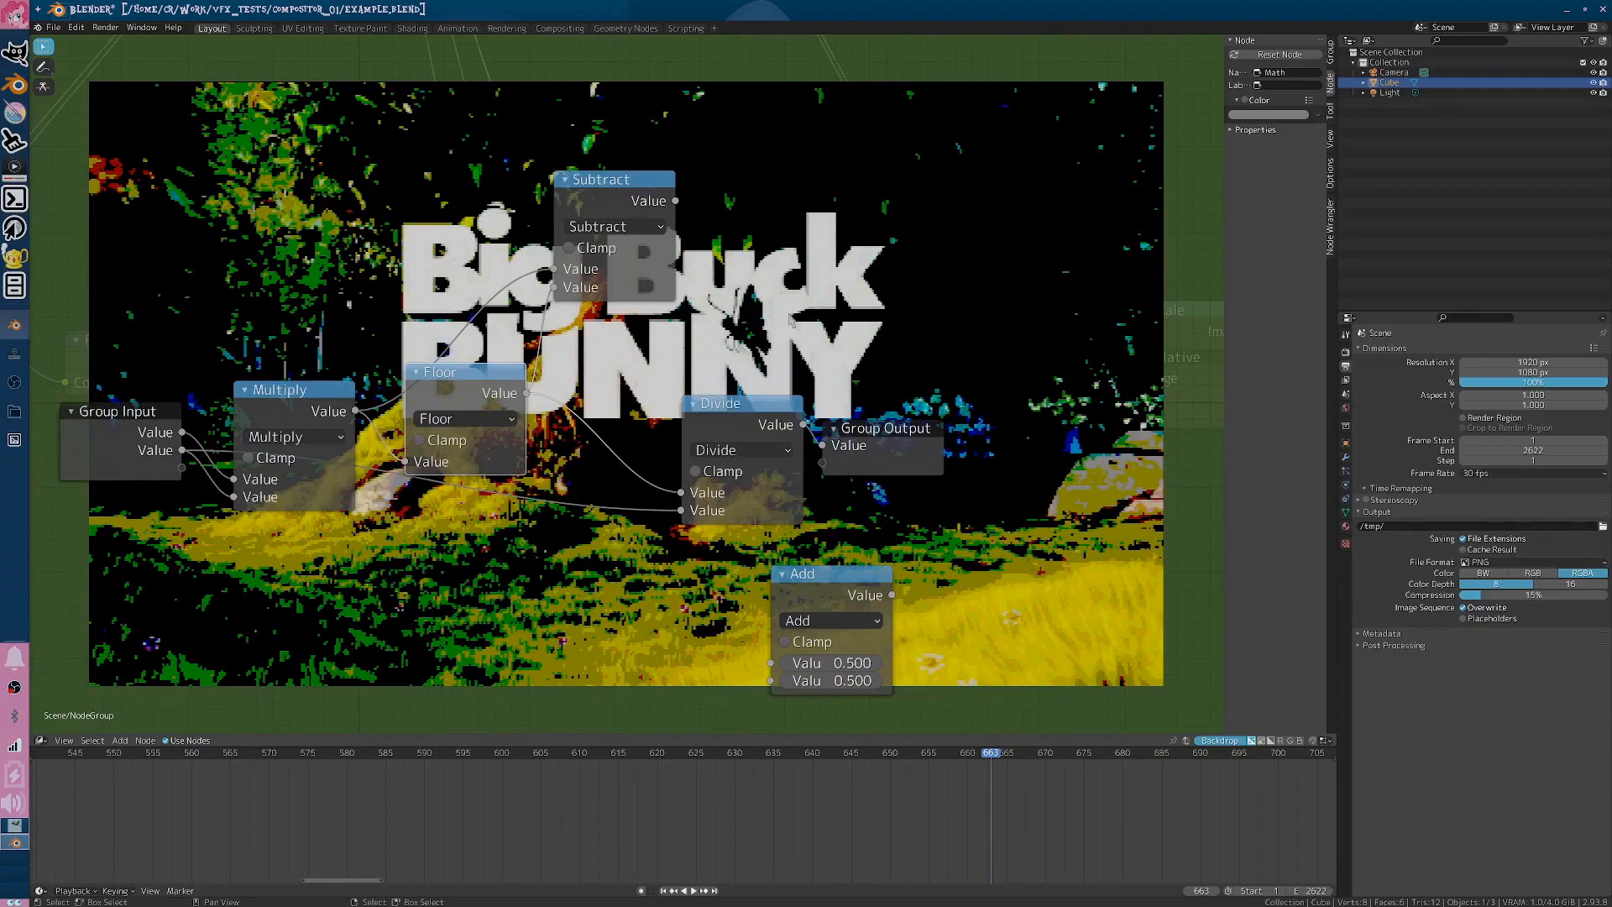
- Turn the spare Add node into a Greater Than node fed by Subtract, and move Divide and Group Output aside to make room
left_click(833, 621)
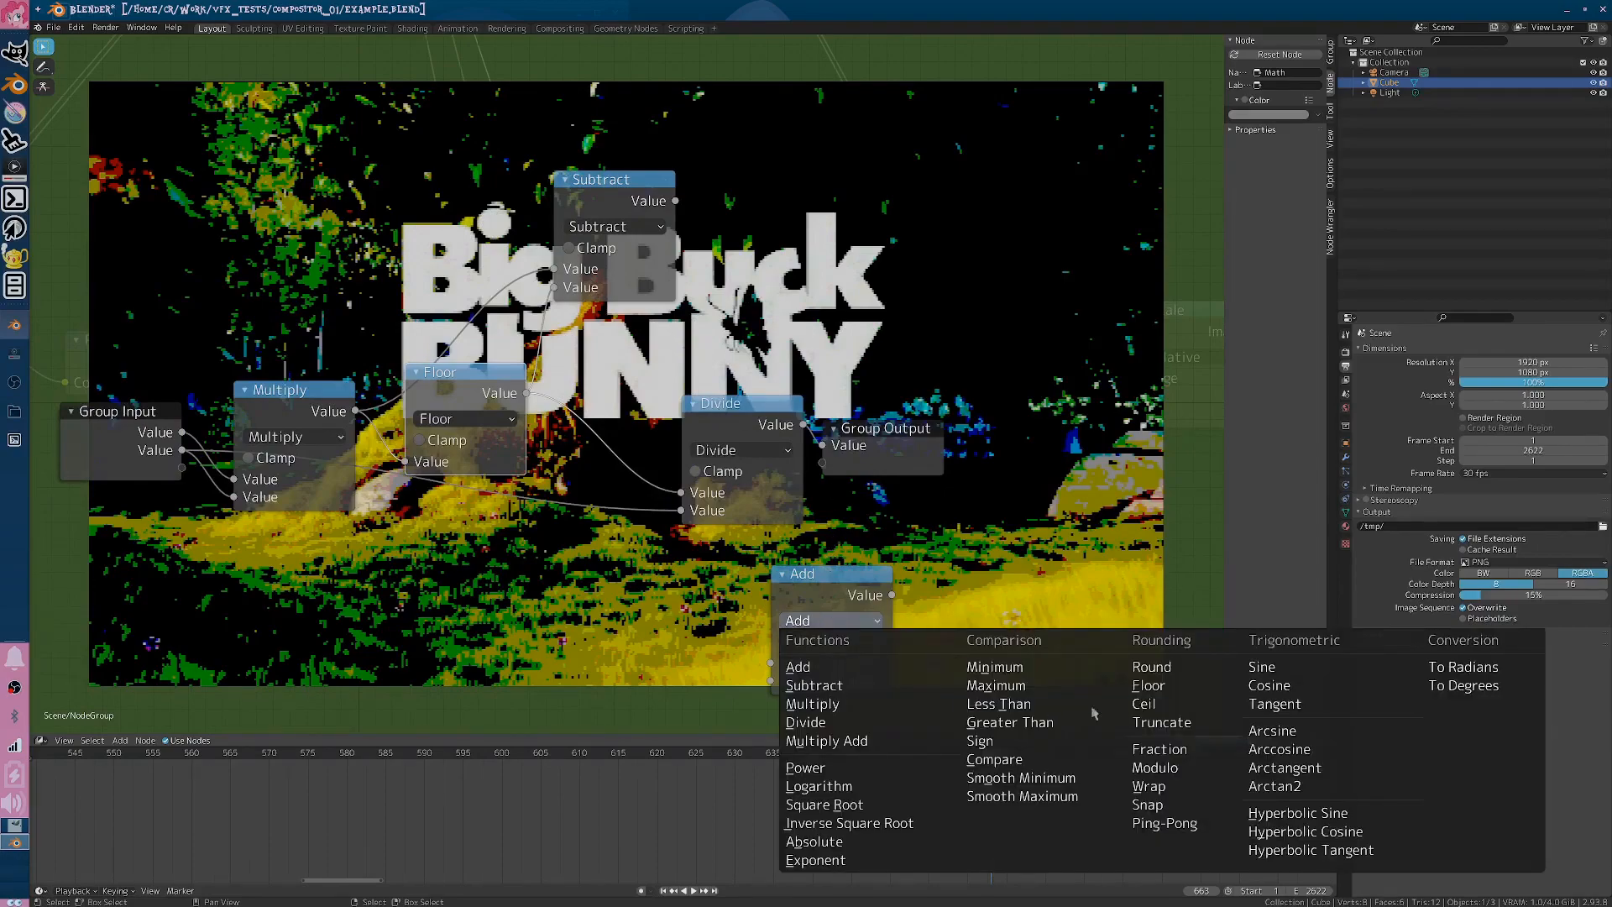
left_click(1010, 722)
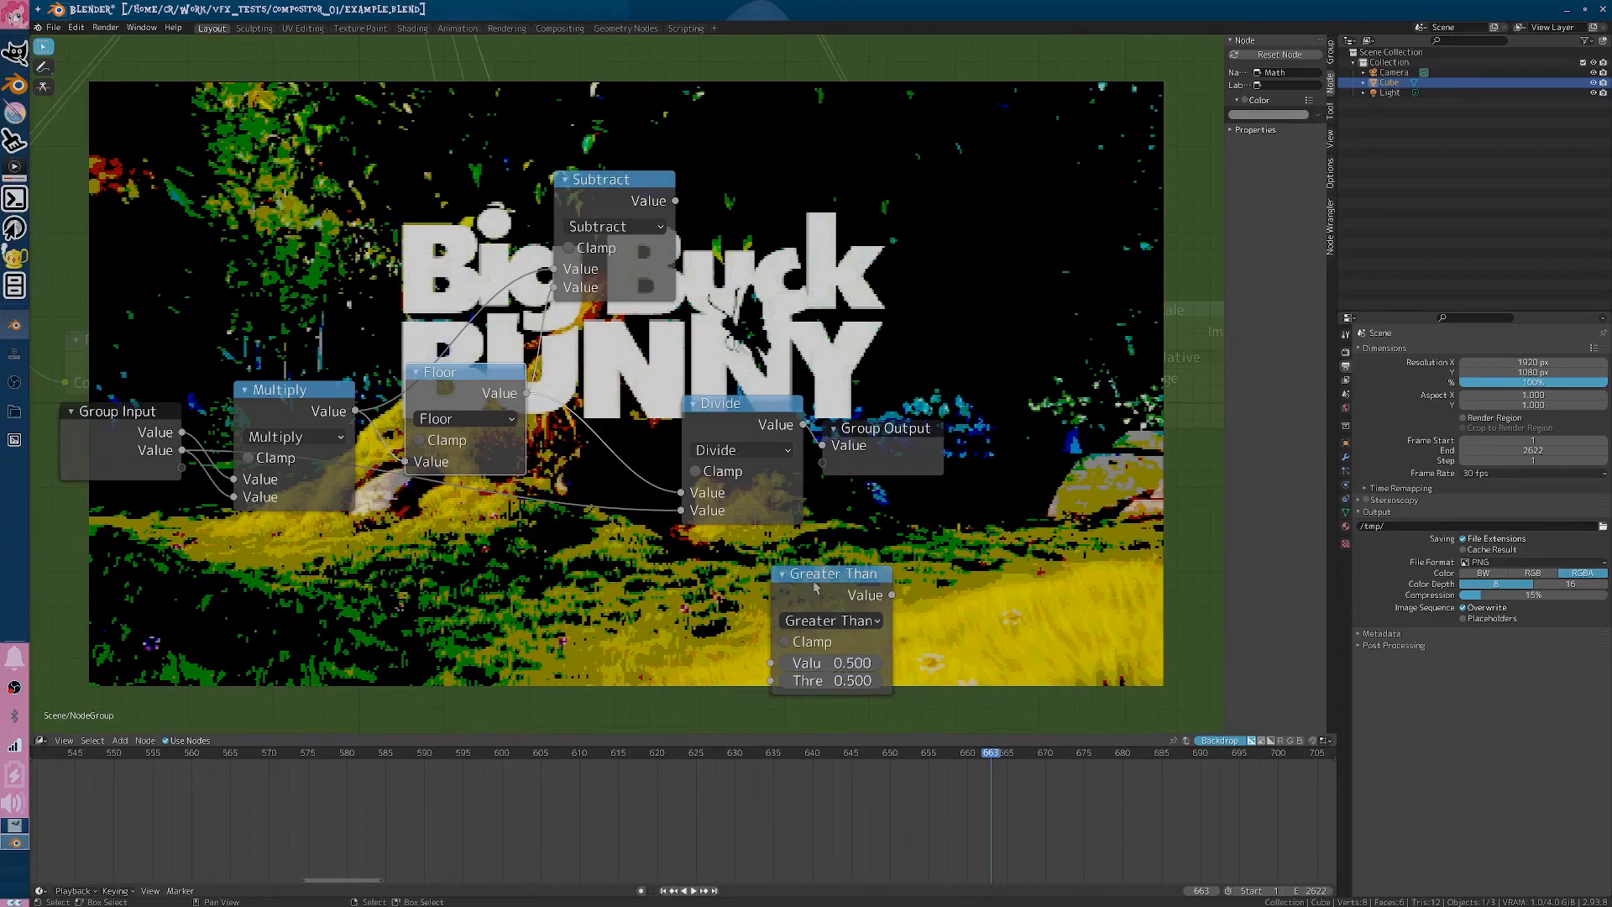
left_click_drag(814, 587, 786, 197)
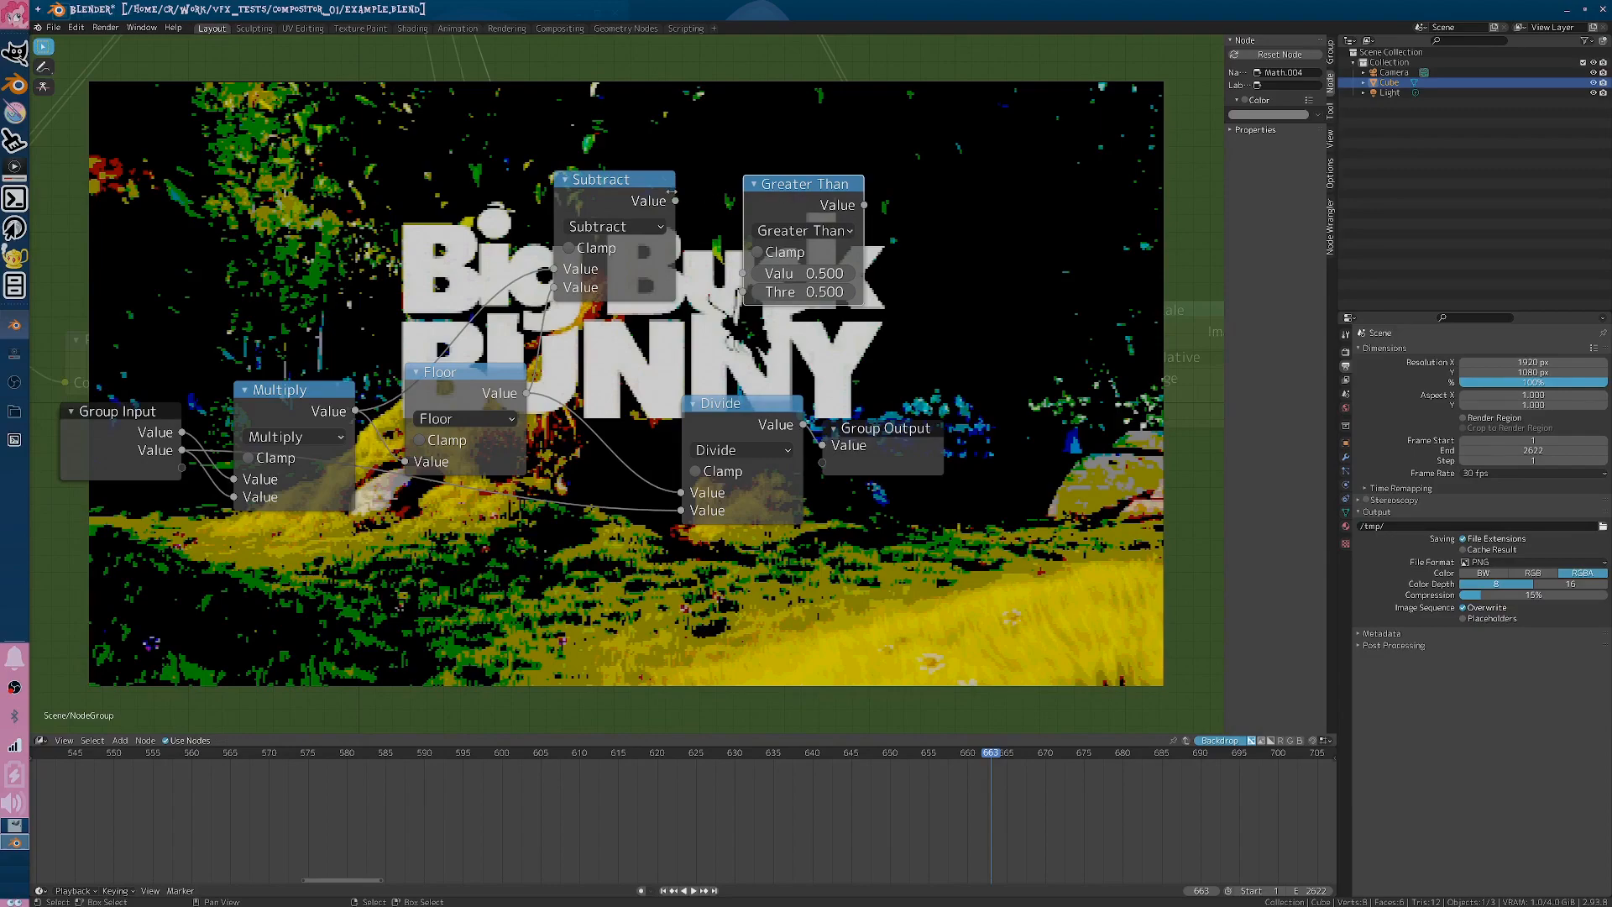
left_click_drag(674, 200, 744, 273)
left_click(878, 439)
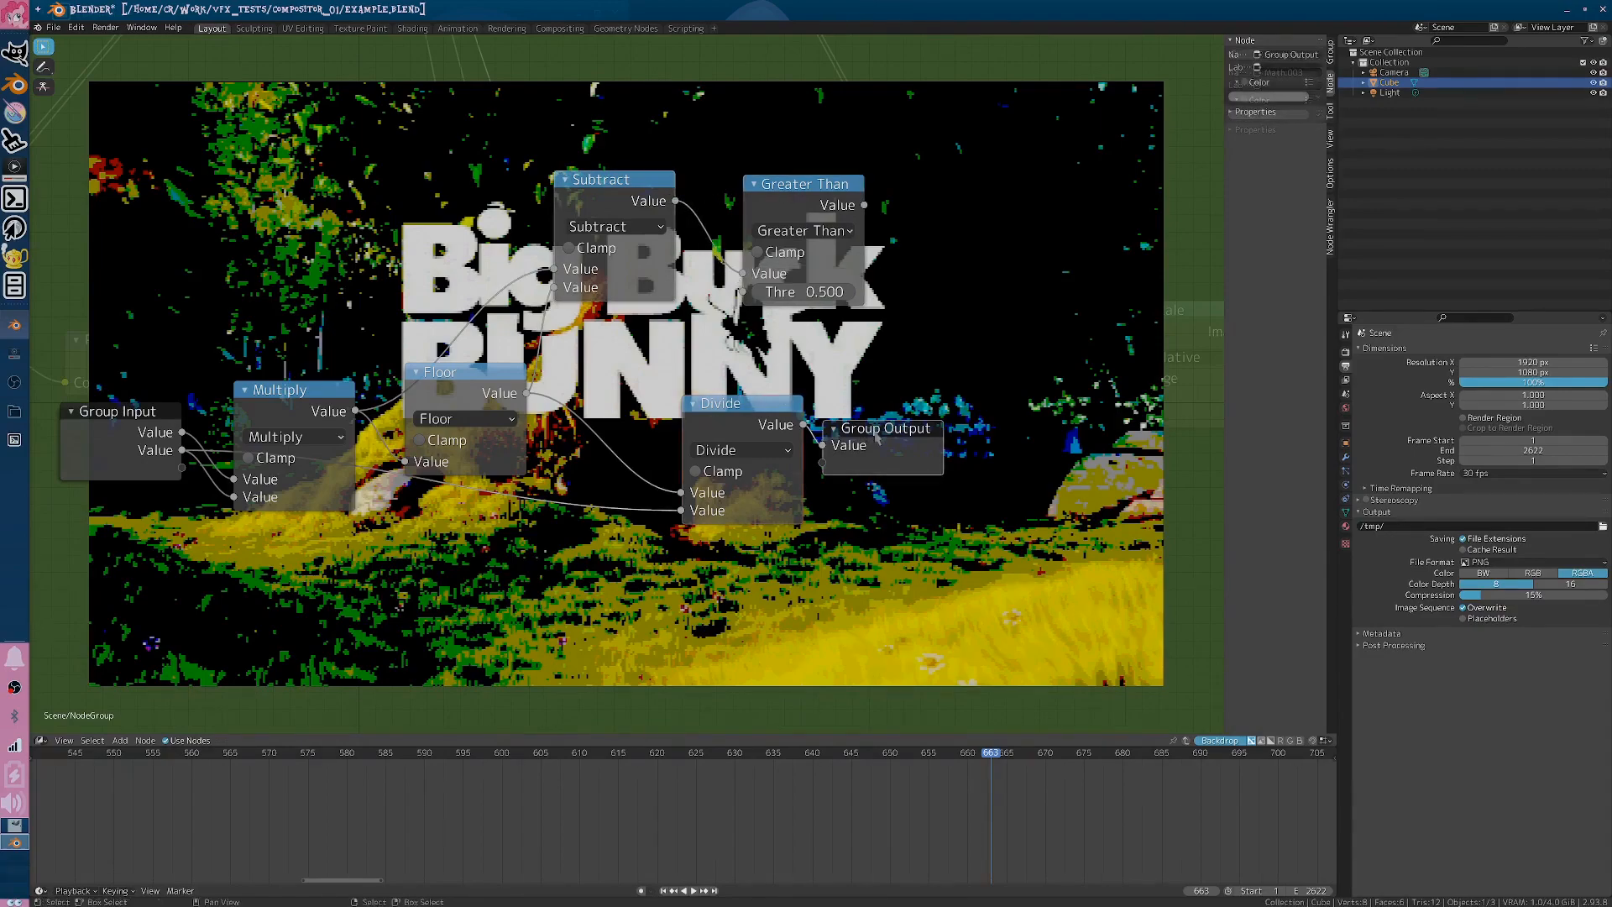
left_click_drag(875, 437, 1162, 438)
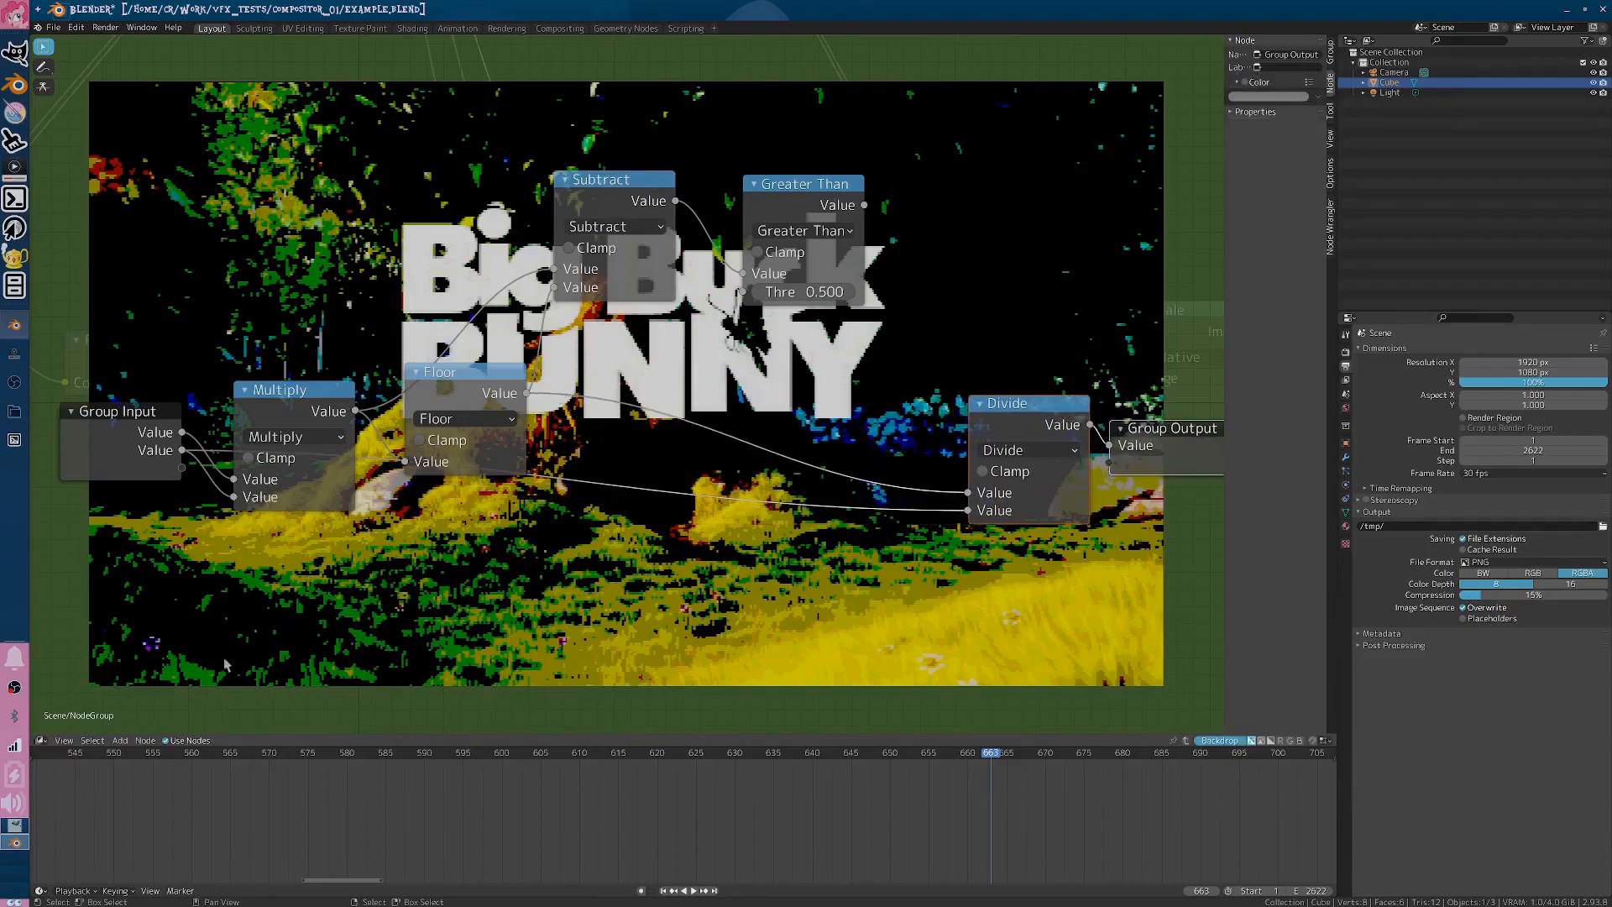
- Add an Image node with the dither image and a Scale node set to Render Size below the chain, connecting image to scale
key("F3")
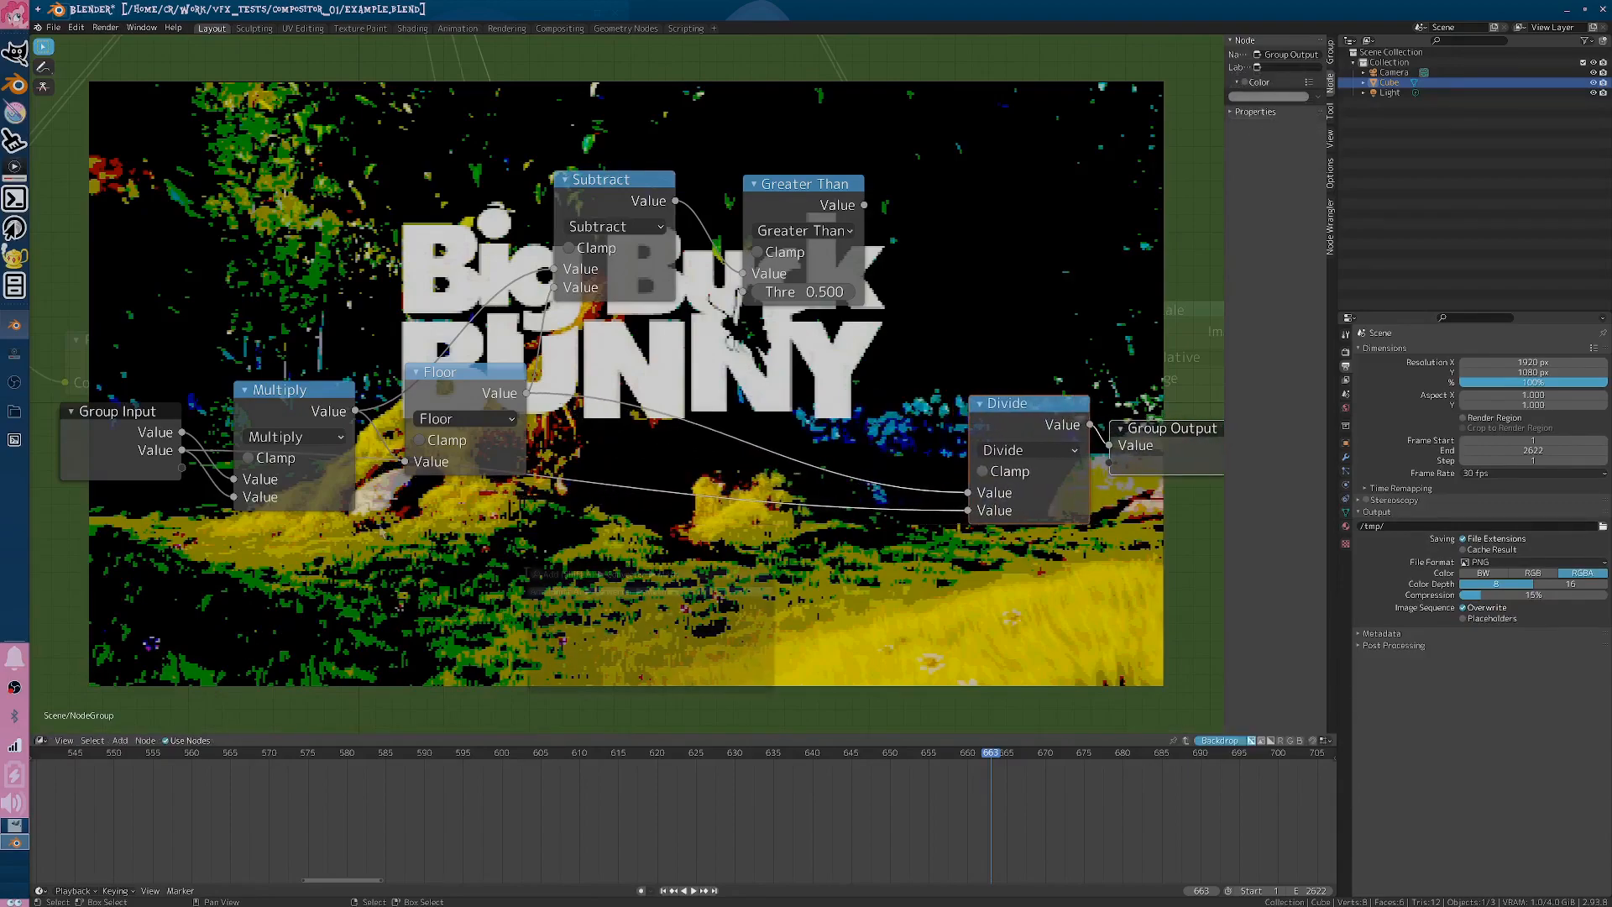
type("imag")
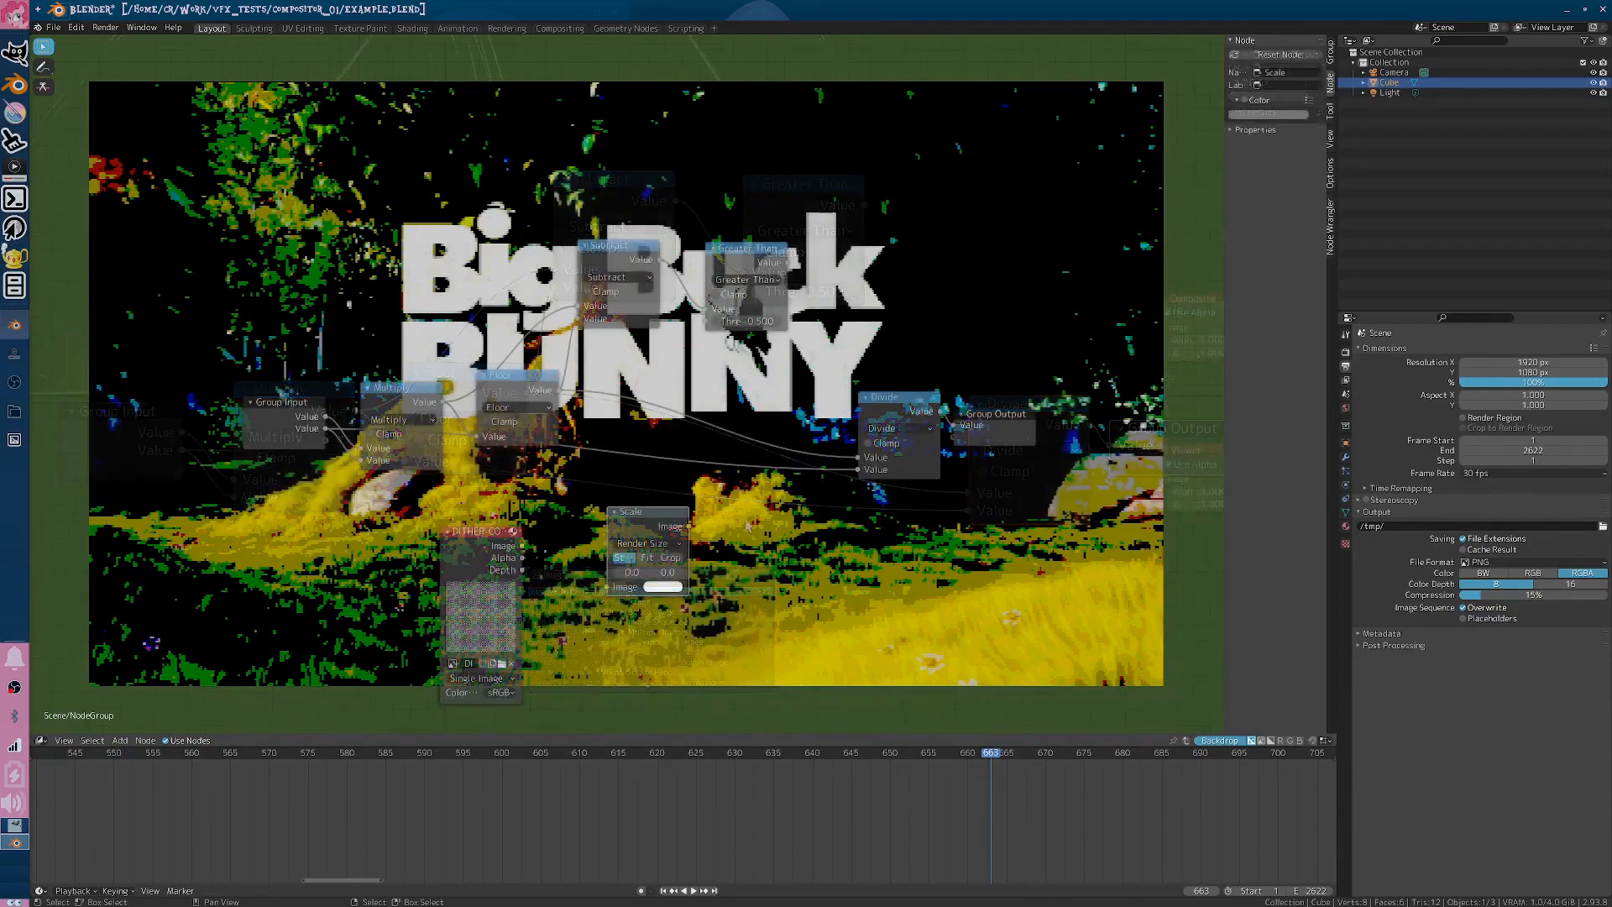
scroll(699, 533, "up", 3)
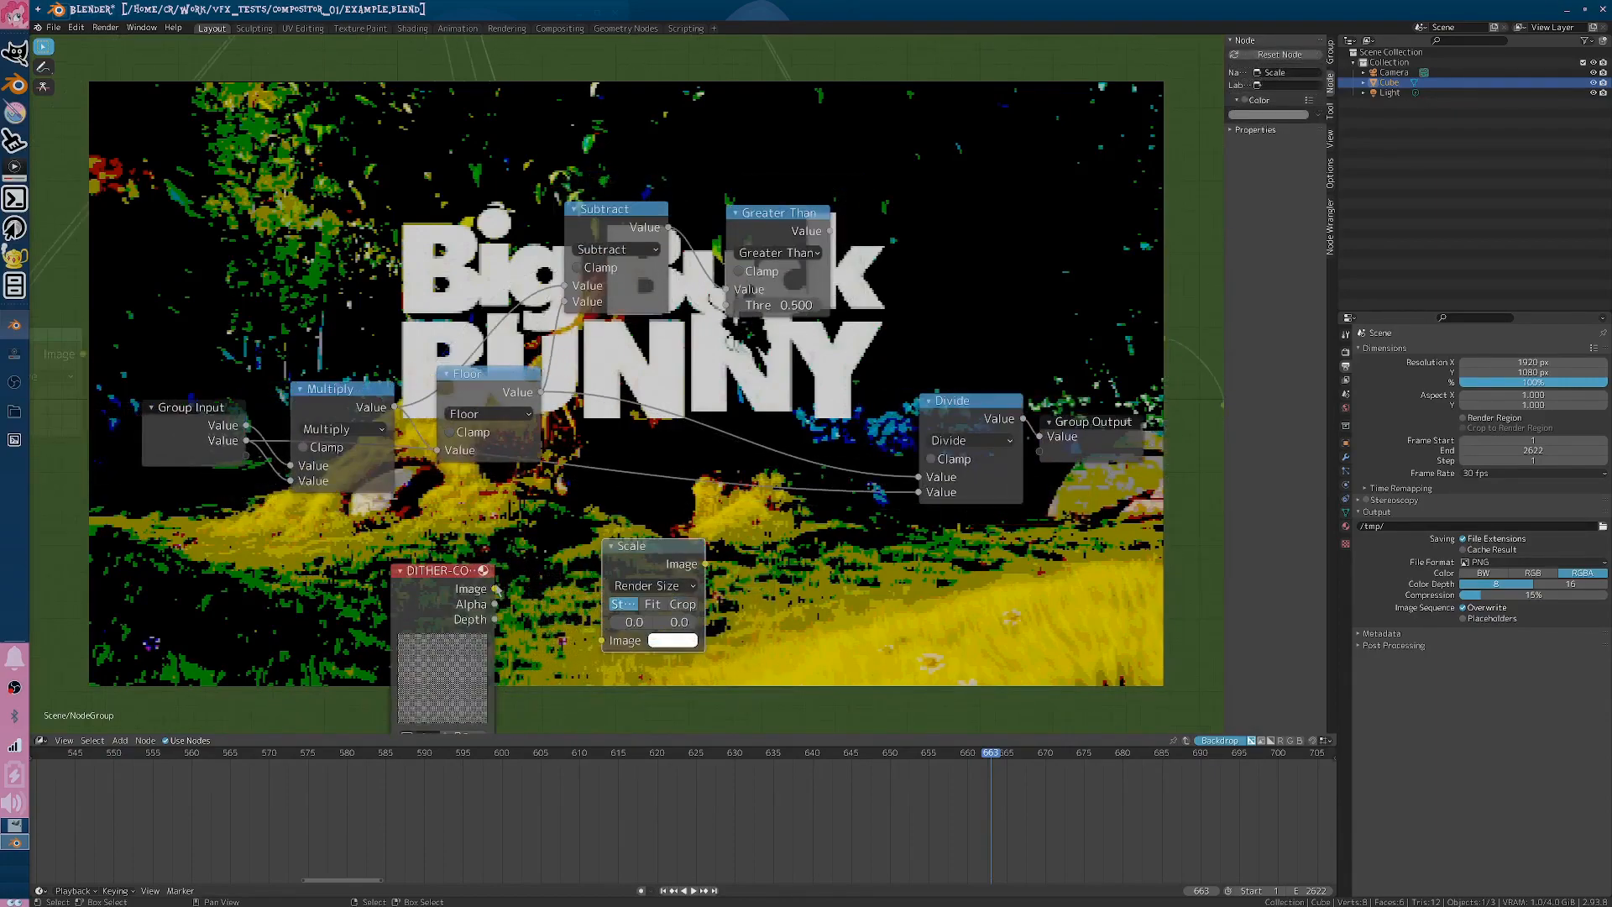
left_click_drag(497, 588, 602, 640)
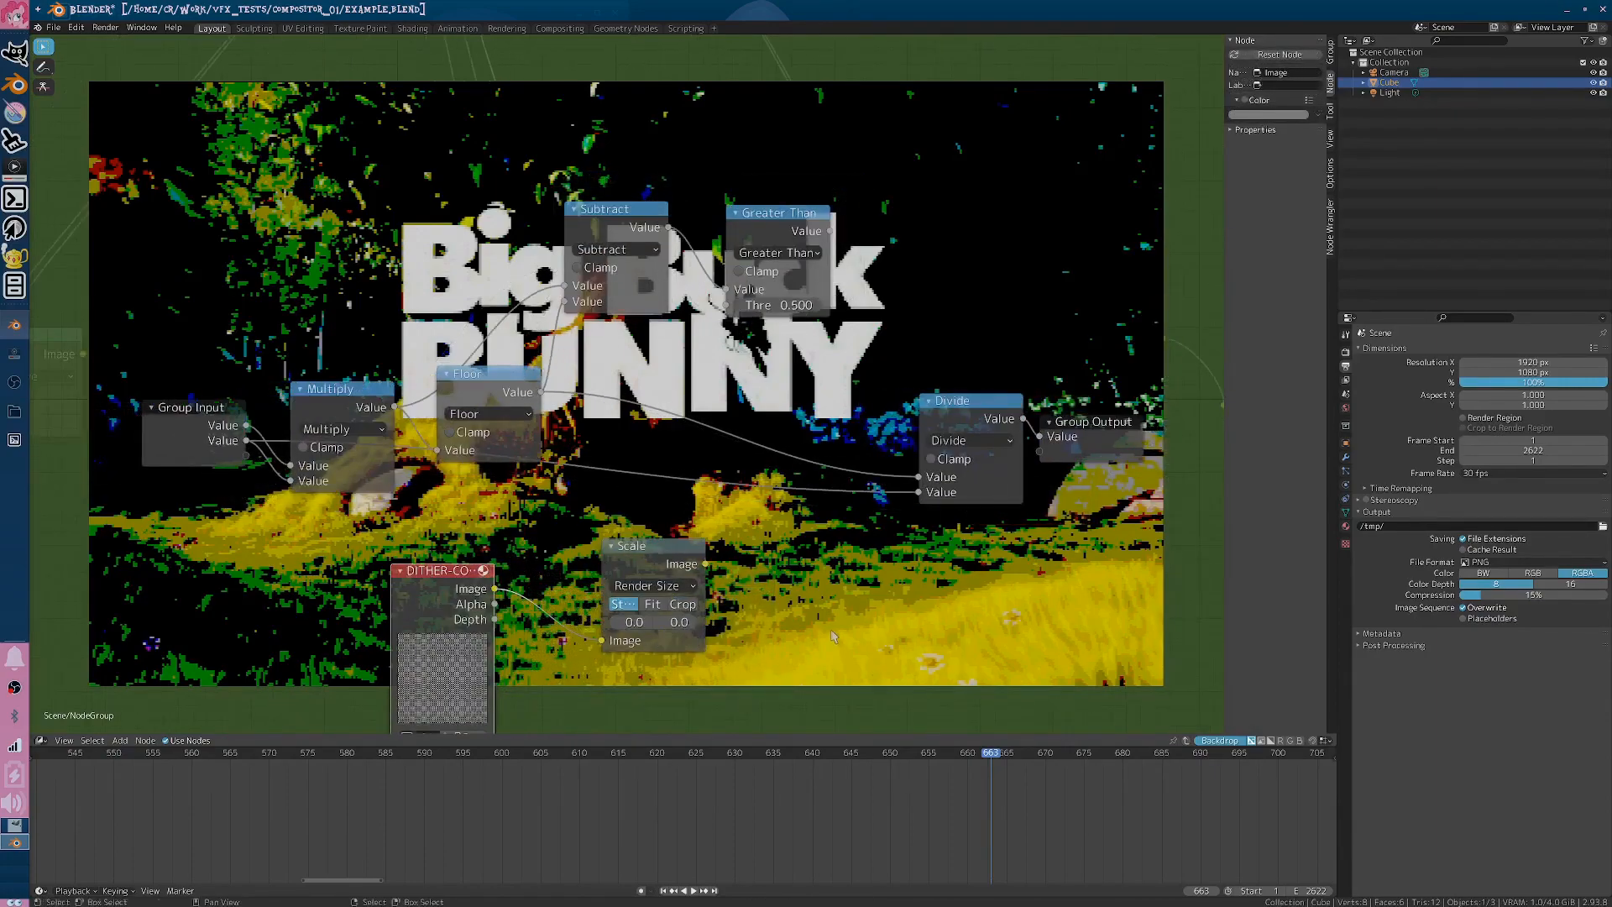
- Add a Pixelate node after the Scale node and connect Scale's Image output to its Color input
key("F3")
type("pixel")
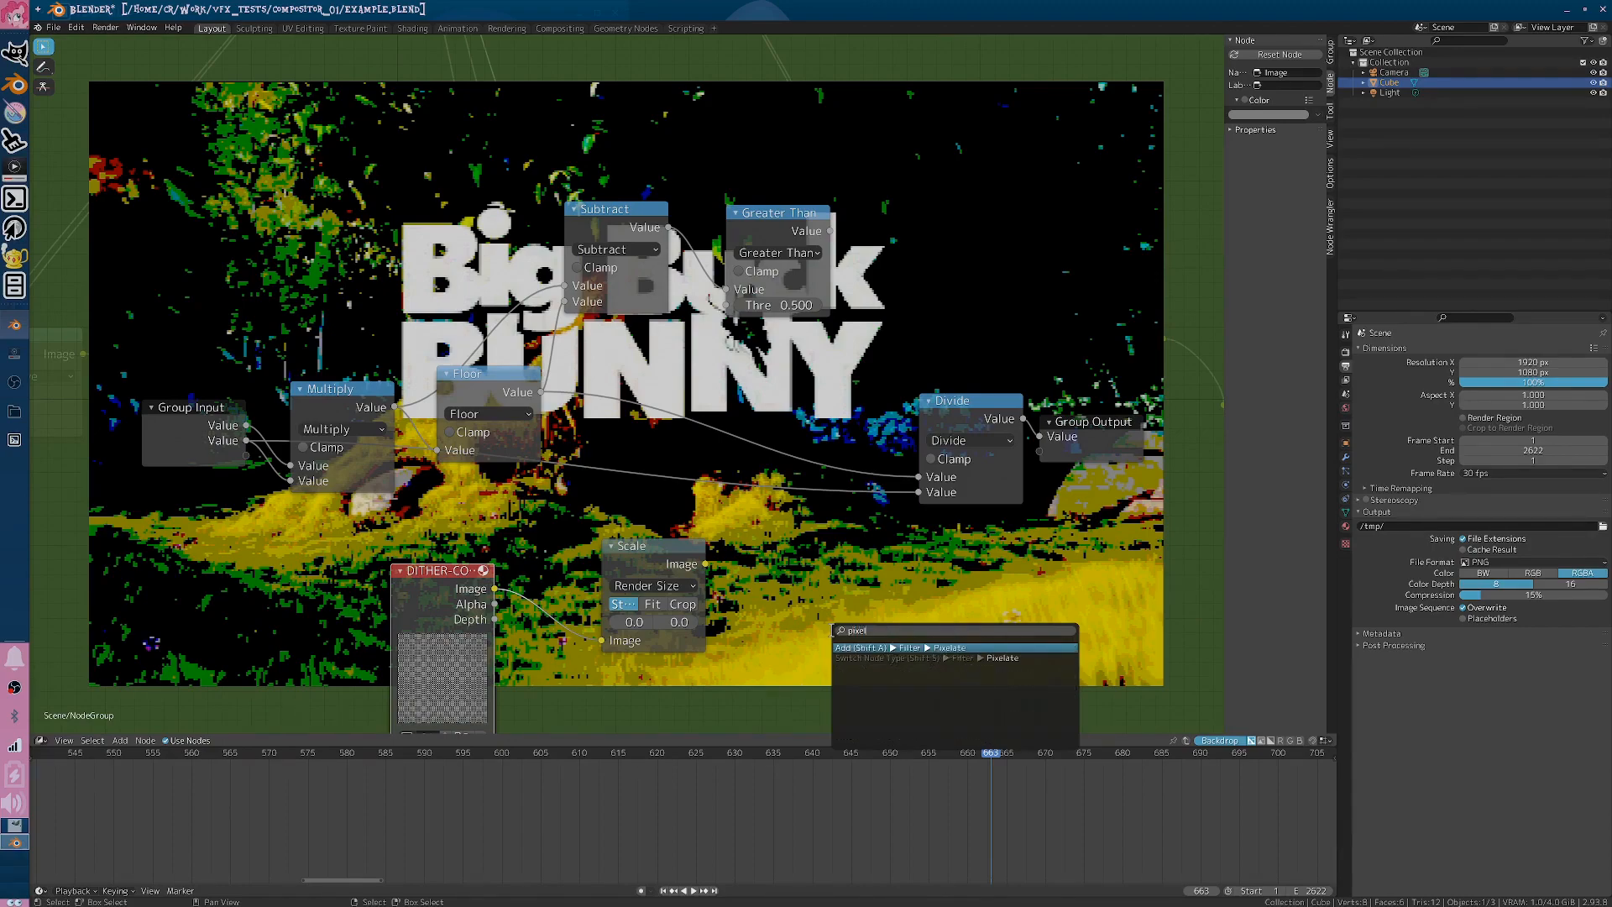
key("Return")
left_click(754, 529)
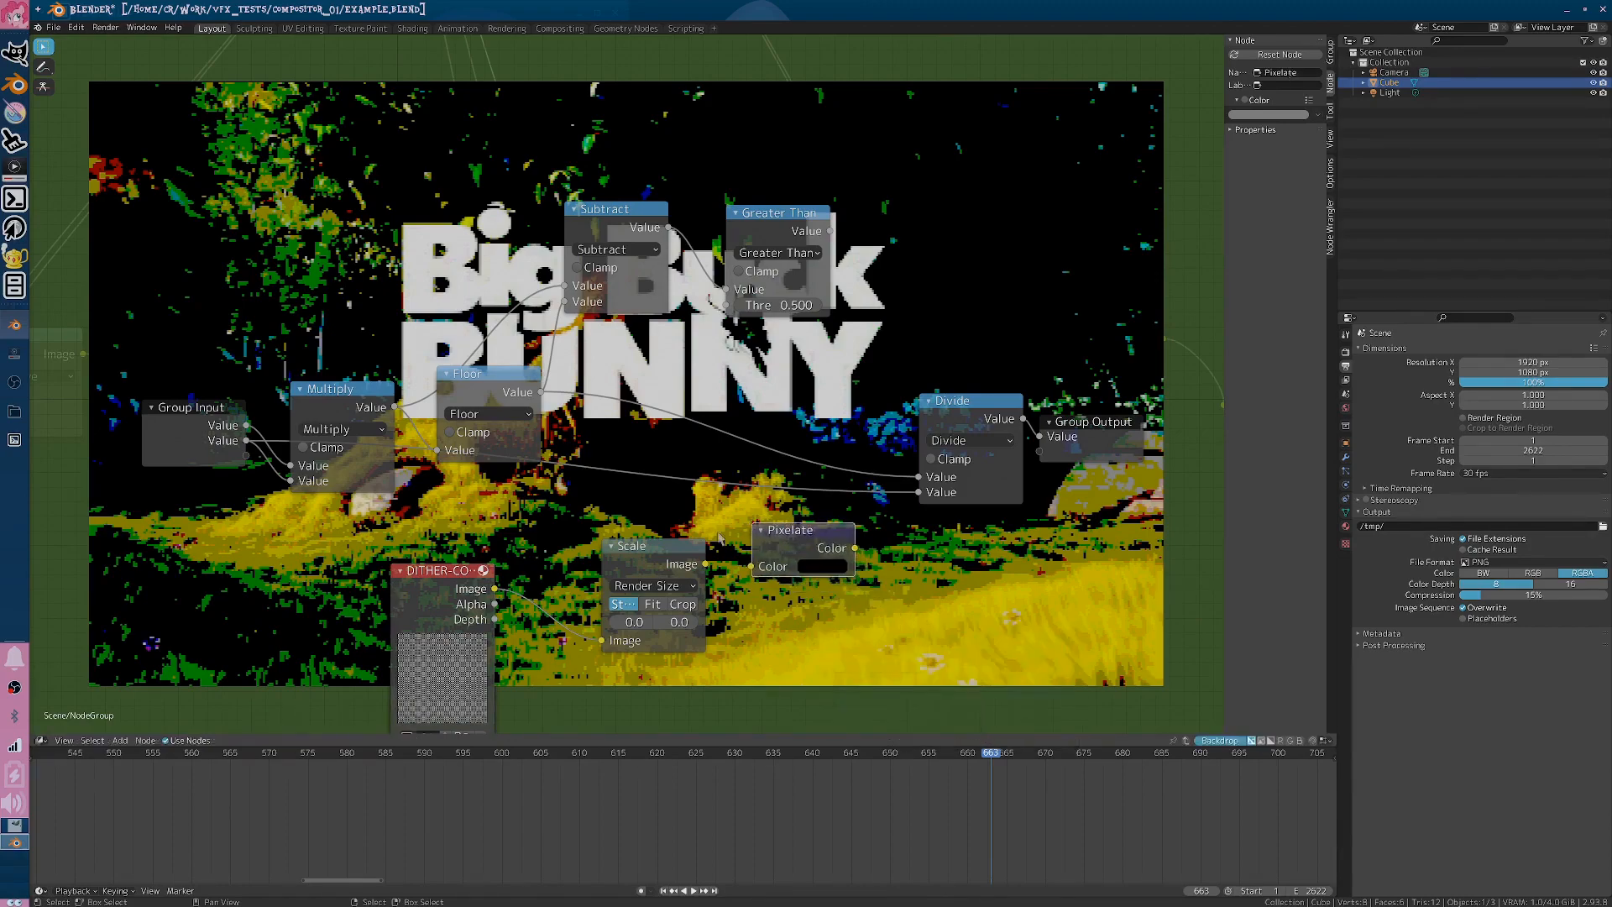
left_click_drag(701, 569, 751, 566)
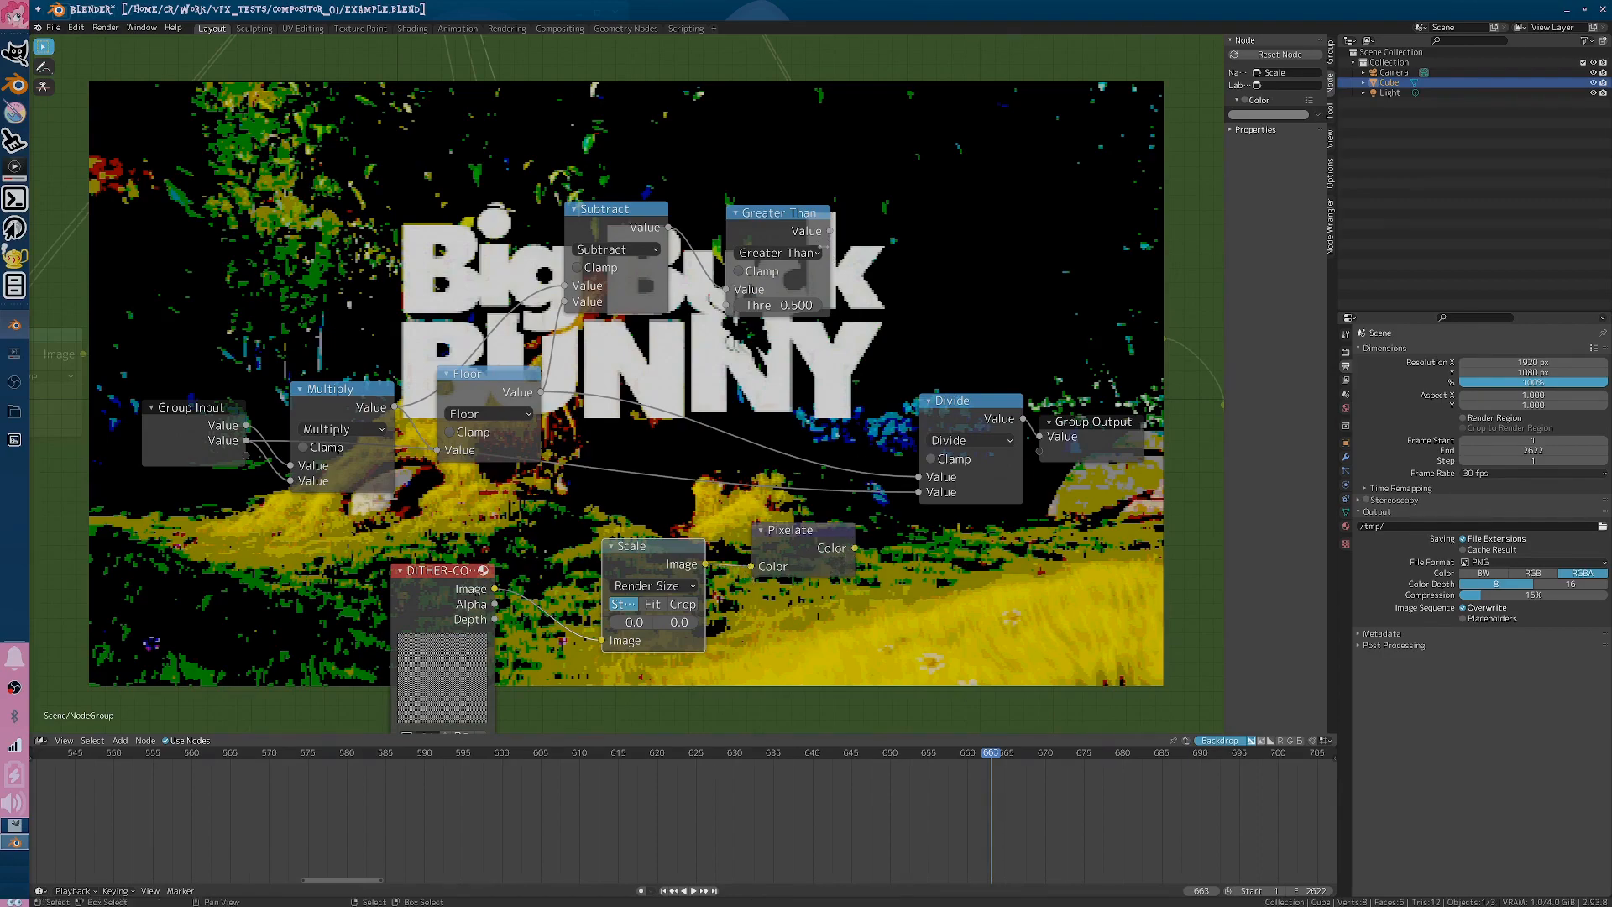
- Duplicate Greater Than, set the copy to Multiply, and feed it the outputs of Greater Than and Pixelate
left_click(802, 221)
key("shift+d")
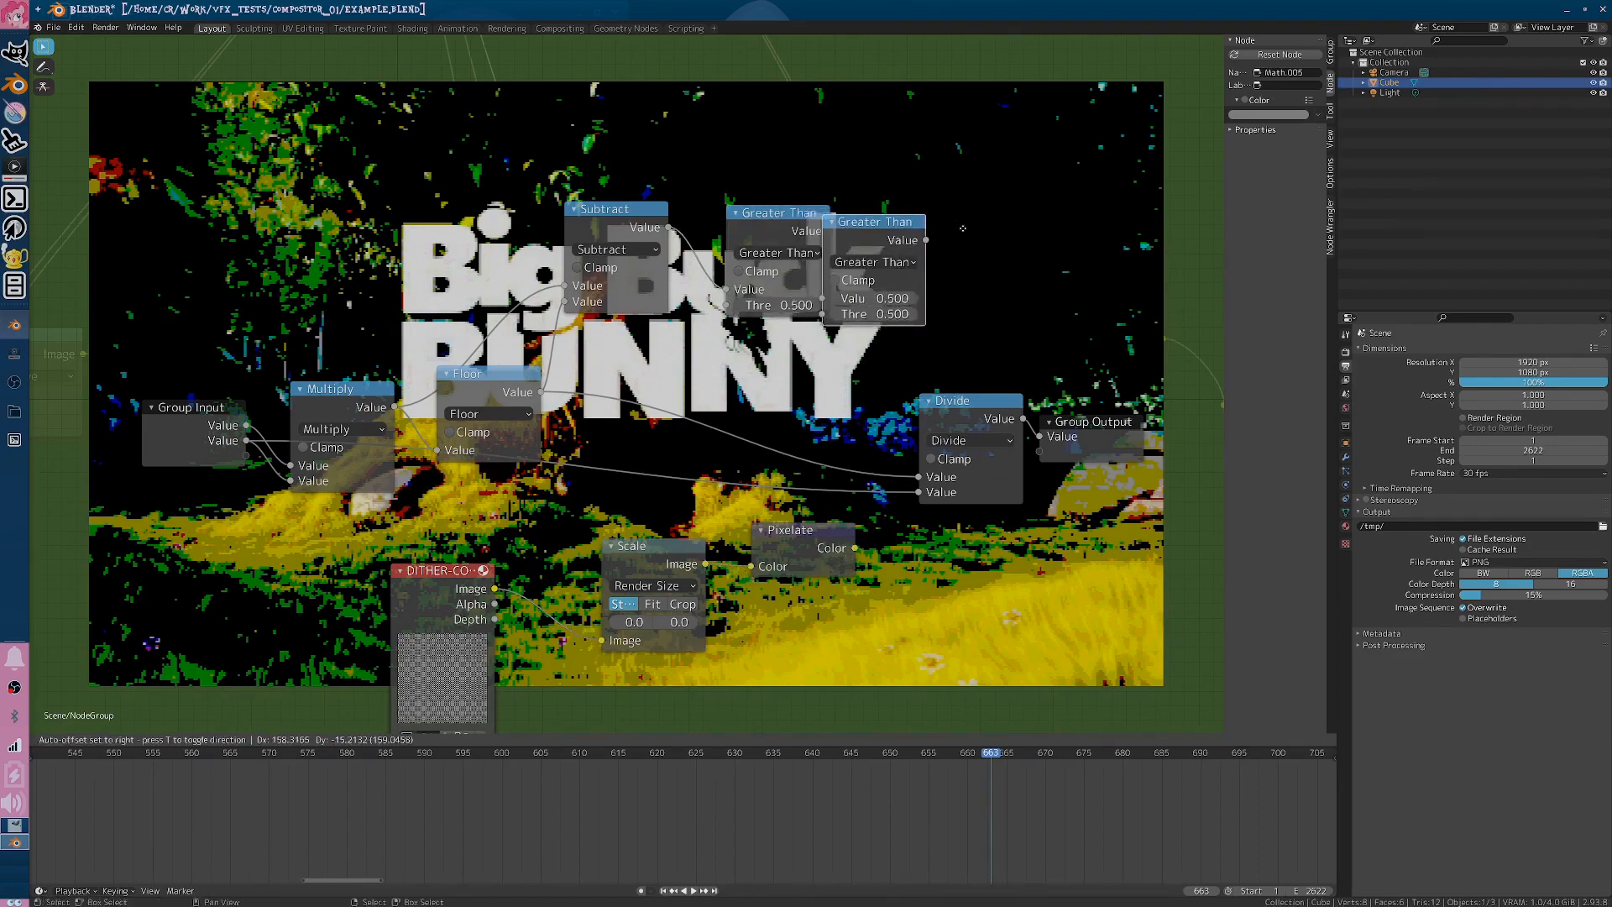
left_click(1002, 222)
left_click(1008, 257)
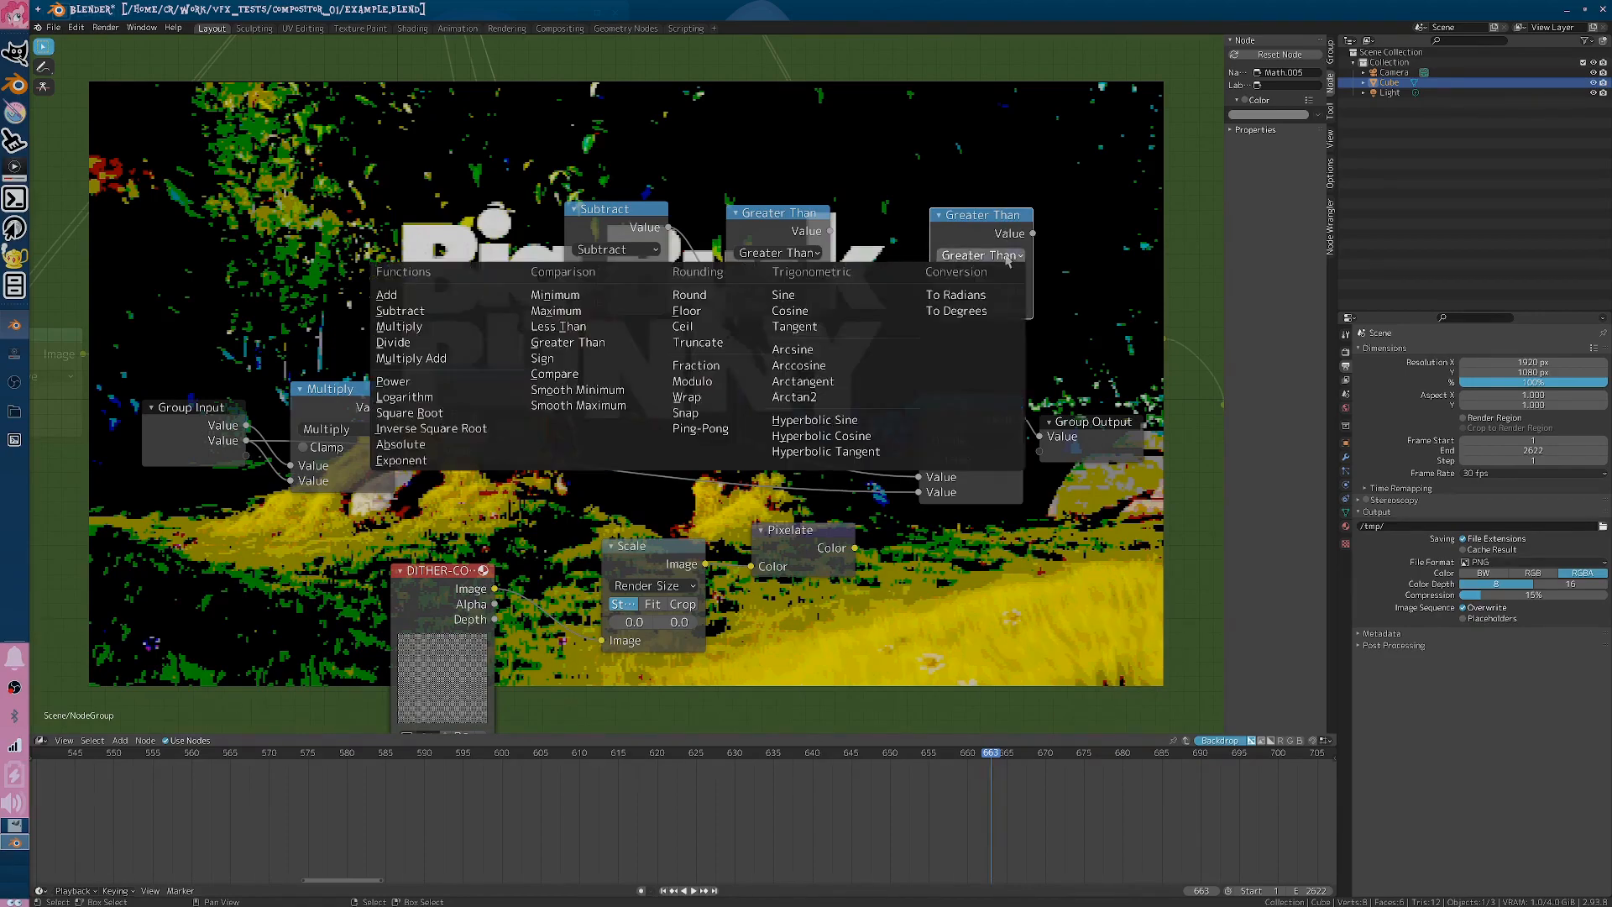
left_click(982, 258)
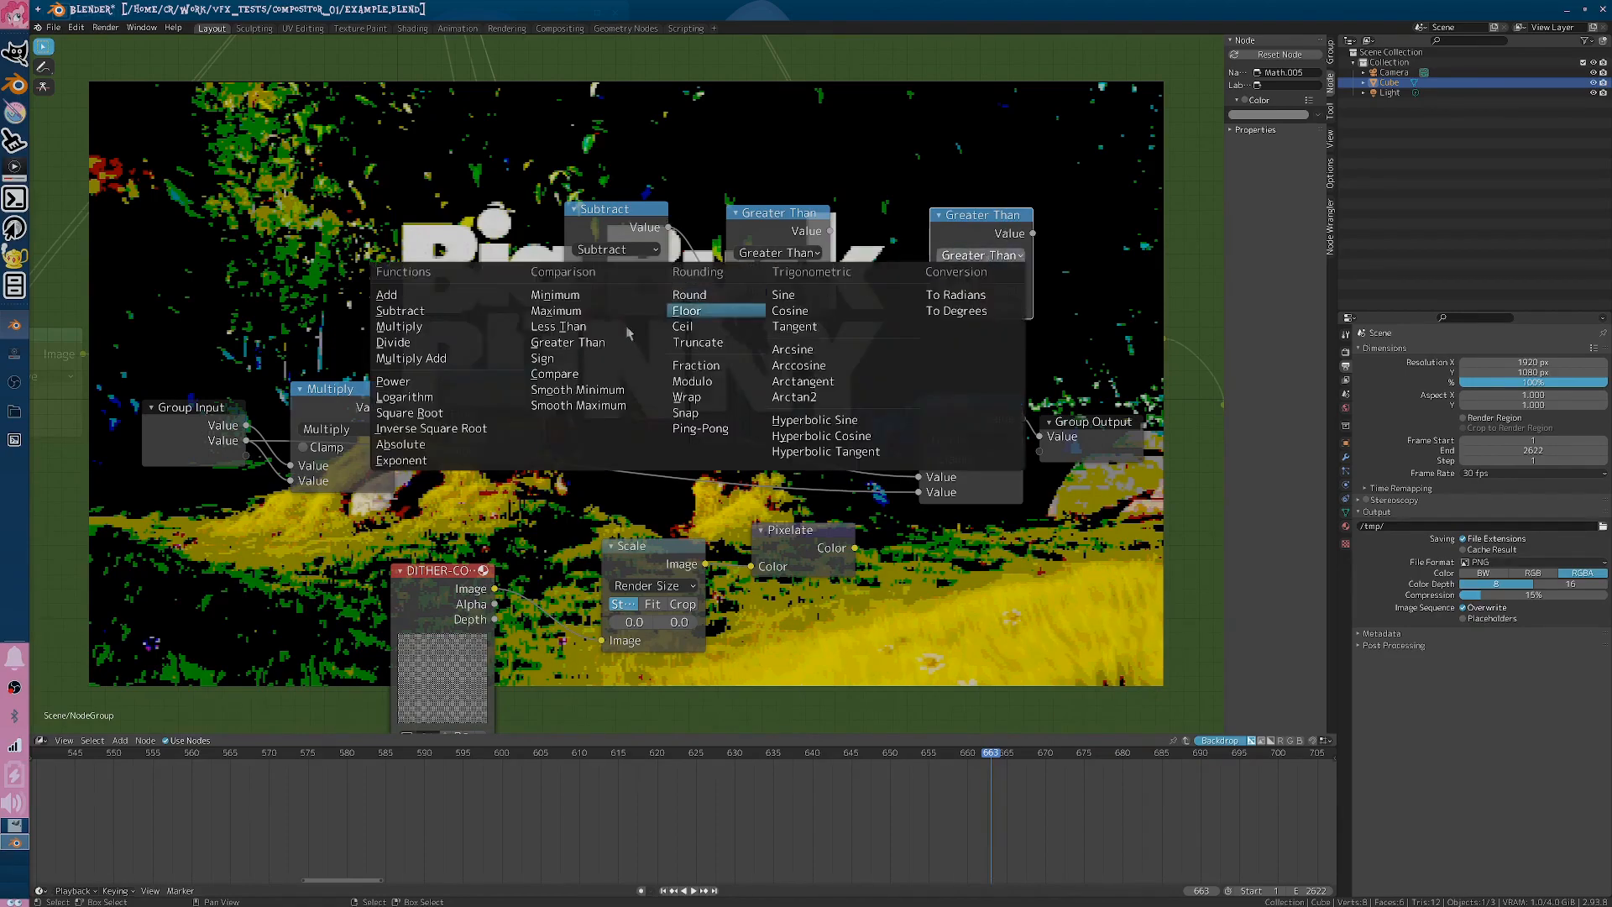
left_click(436, 316)
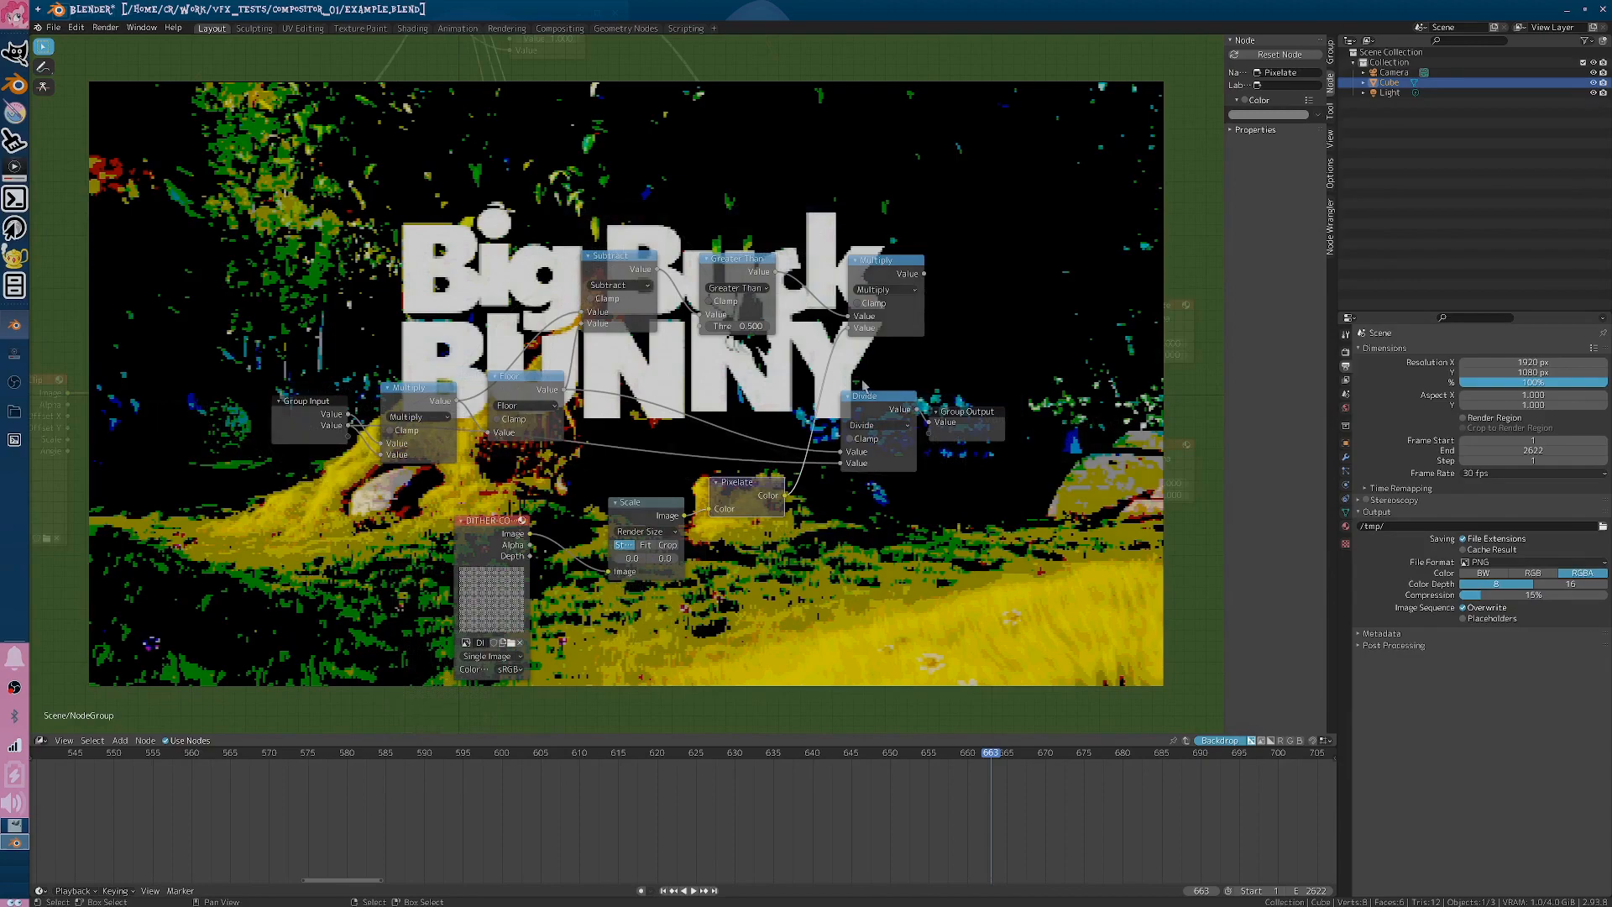
- Move Divide and Group Output farther away, then place another Greater Than duplicate below Multiply and set it to Add
left_click_drag(872, 468, 1023, 469)
scroll(987, 455, "up", 1)
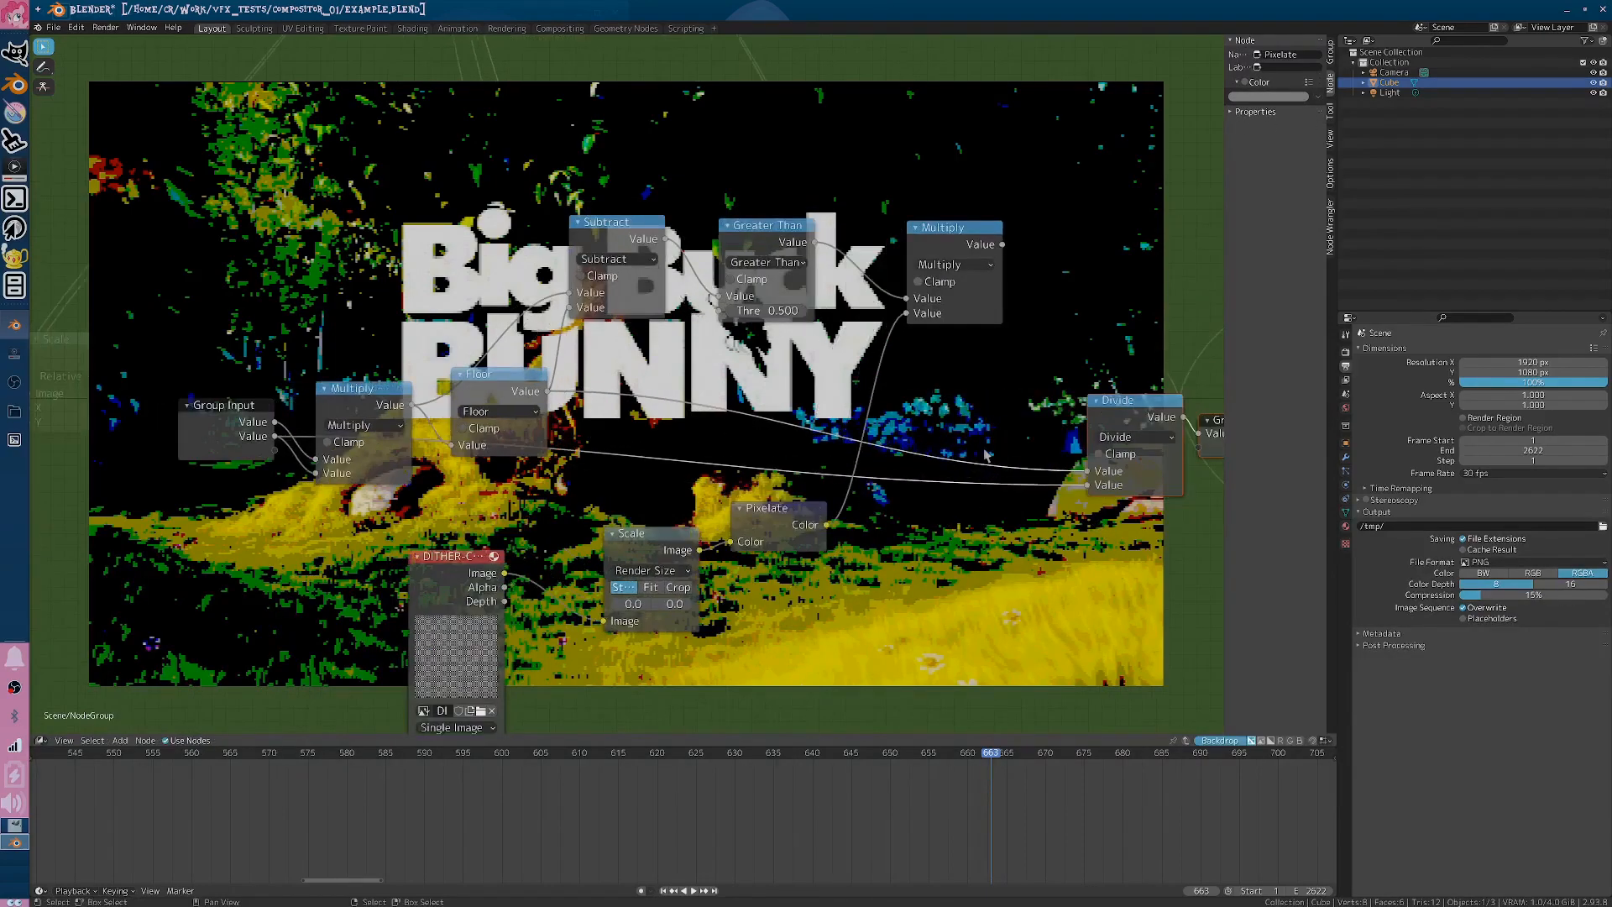
middle_click_drag(947, 412, 883, 400)
middle_click_drag(884, 399, 830, 398)
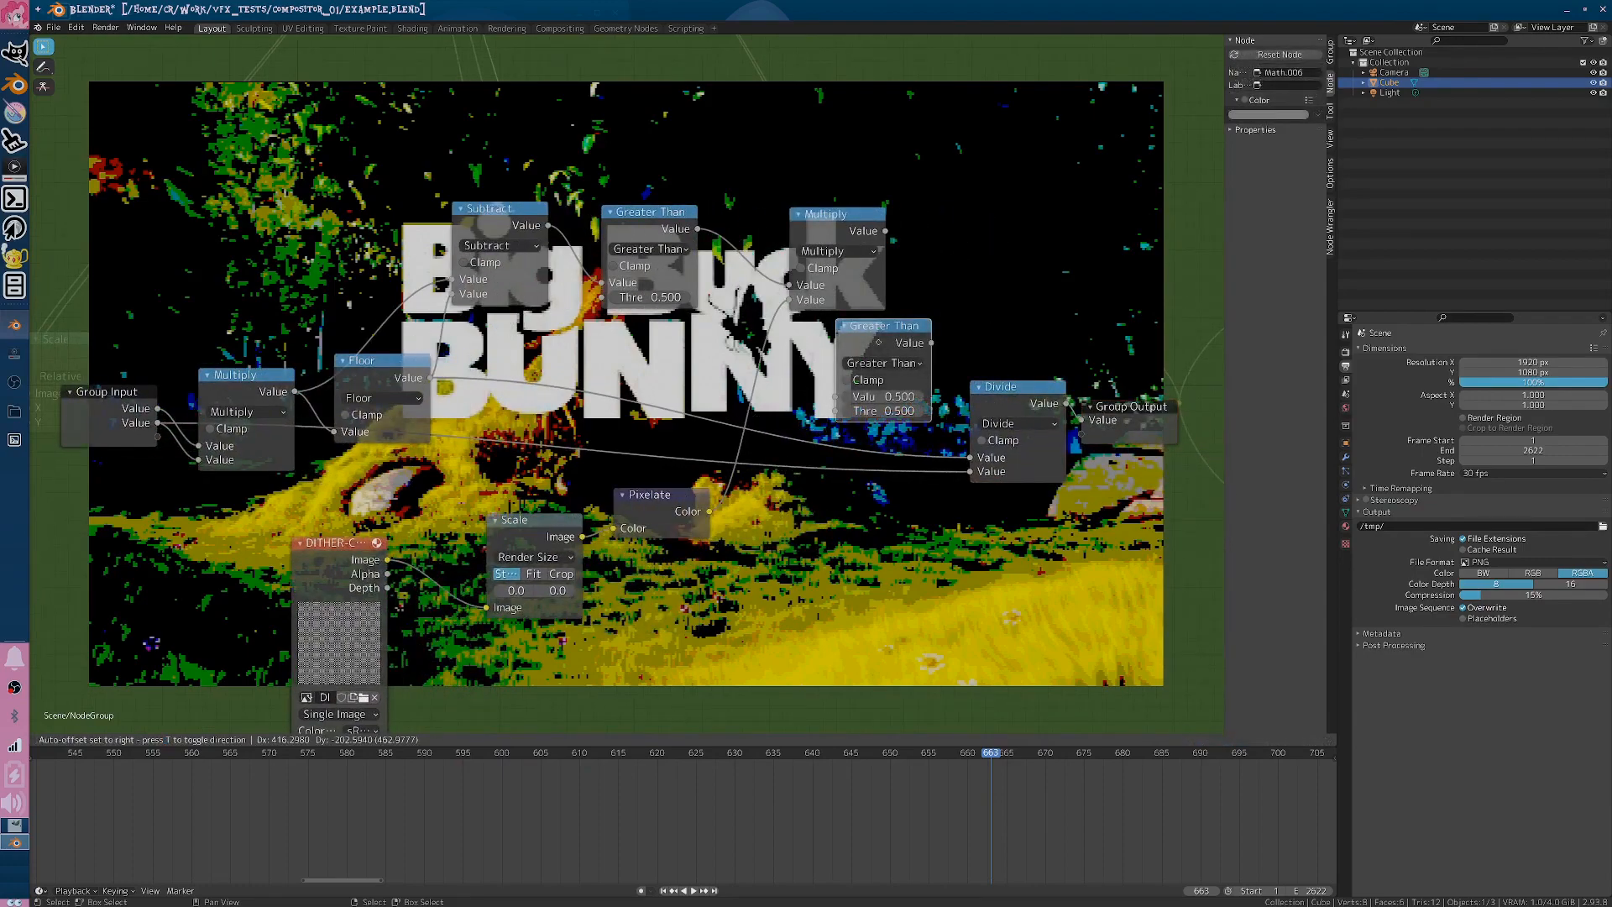
left_click(886, 356)
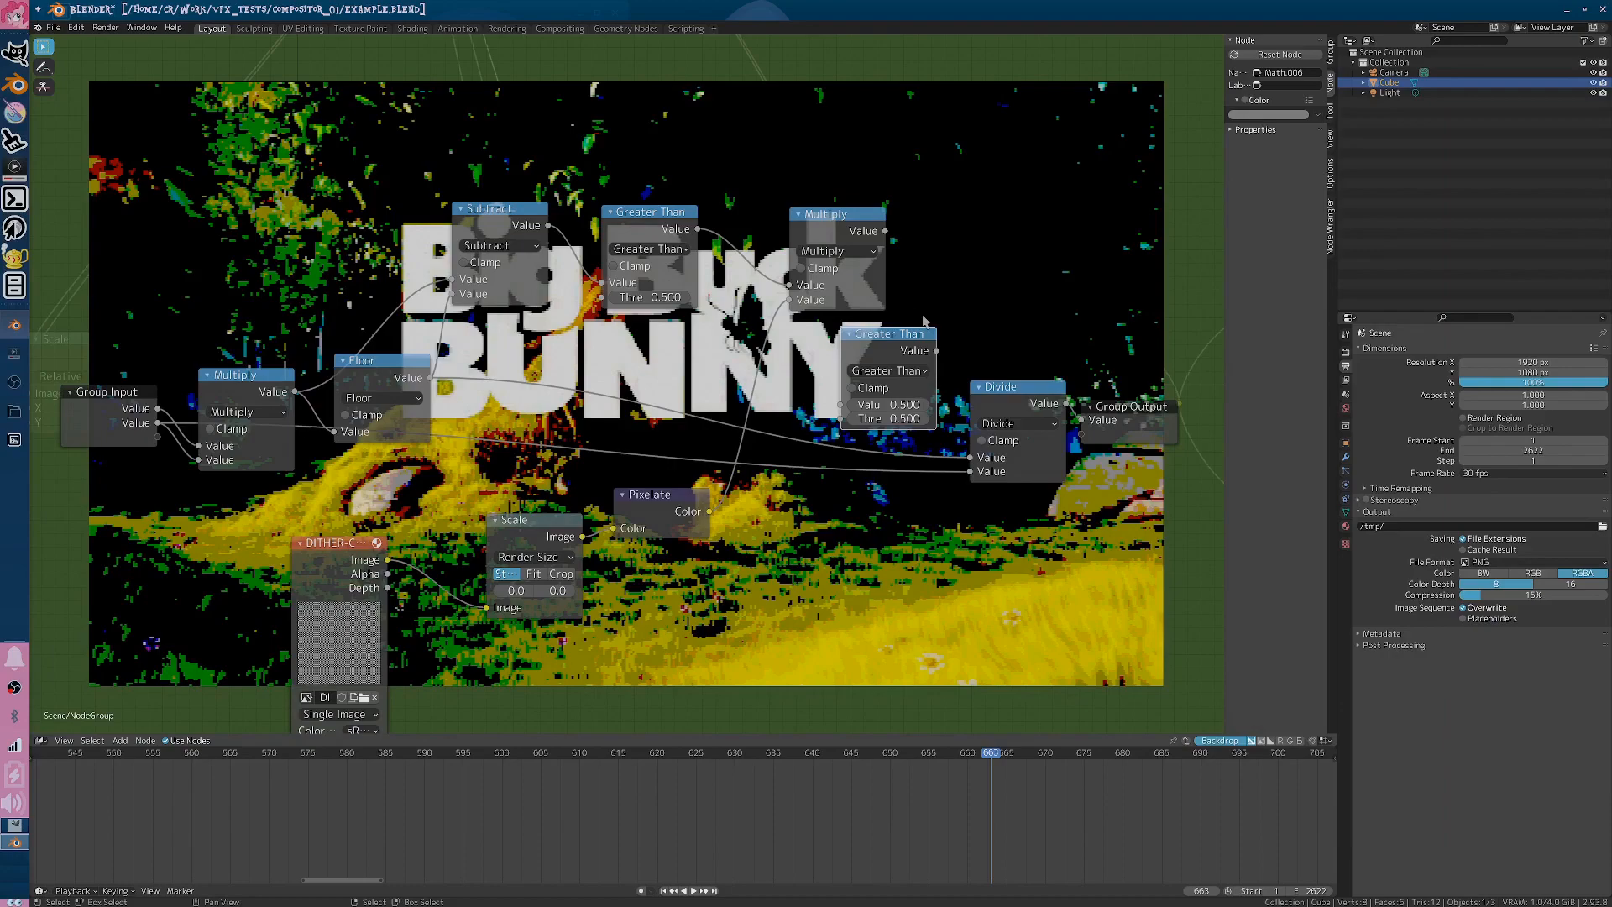
left_click(890, 371)
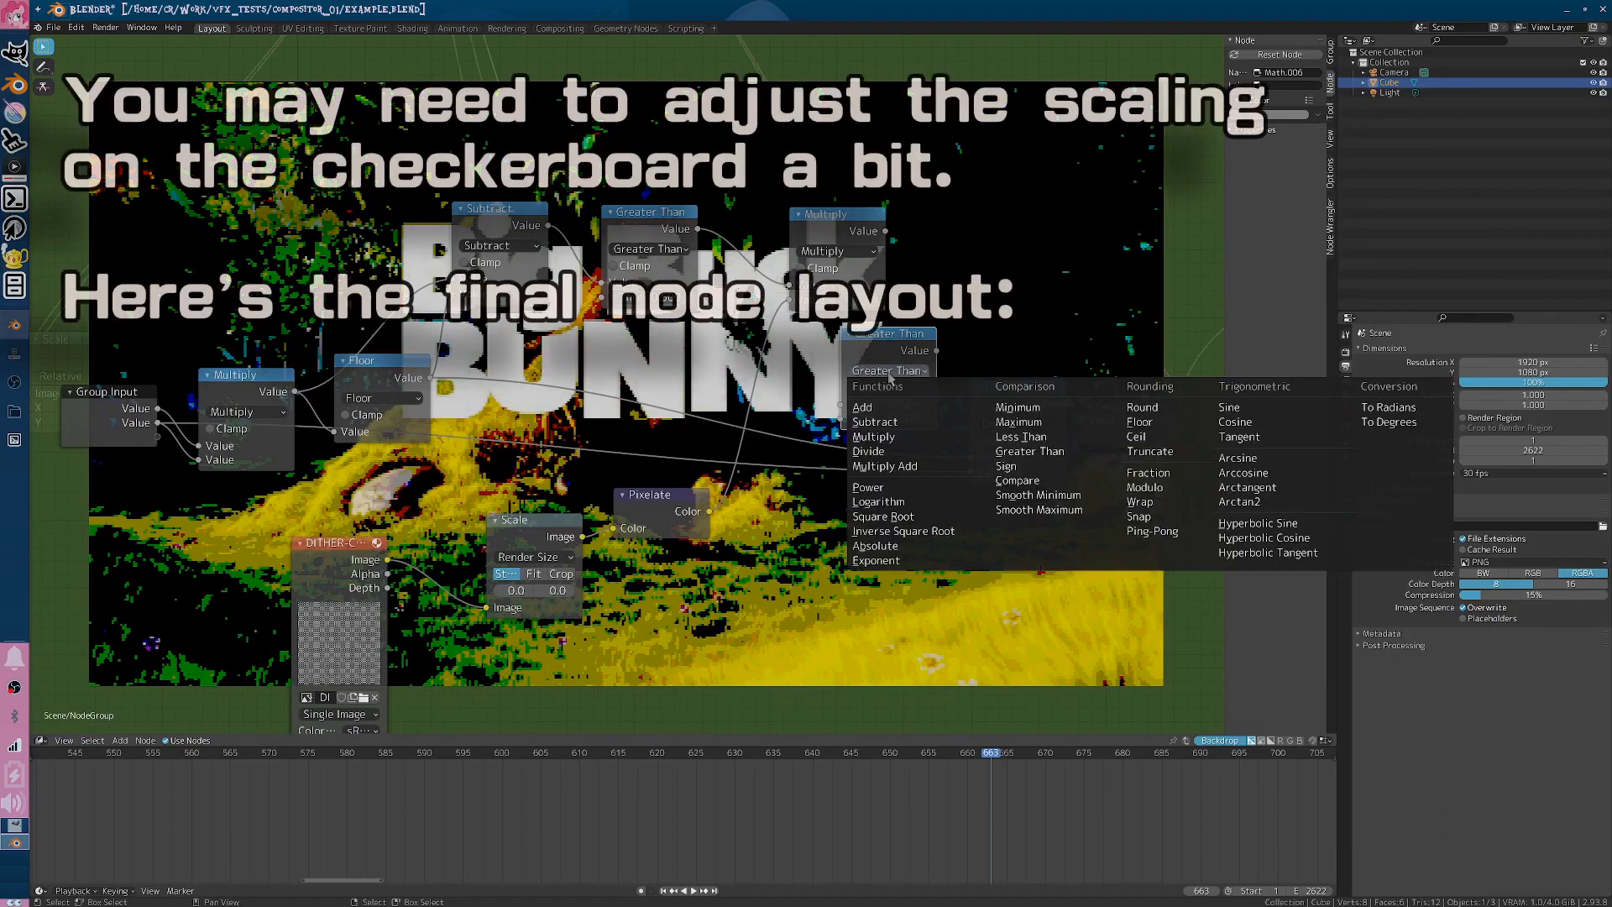
left_click(873, 411)
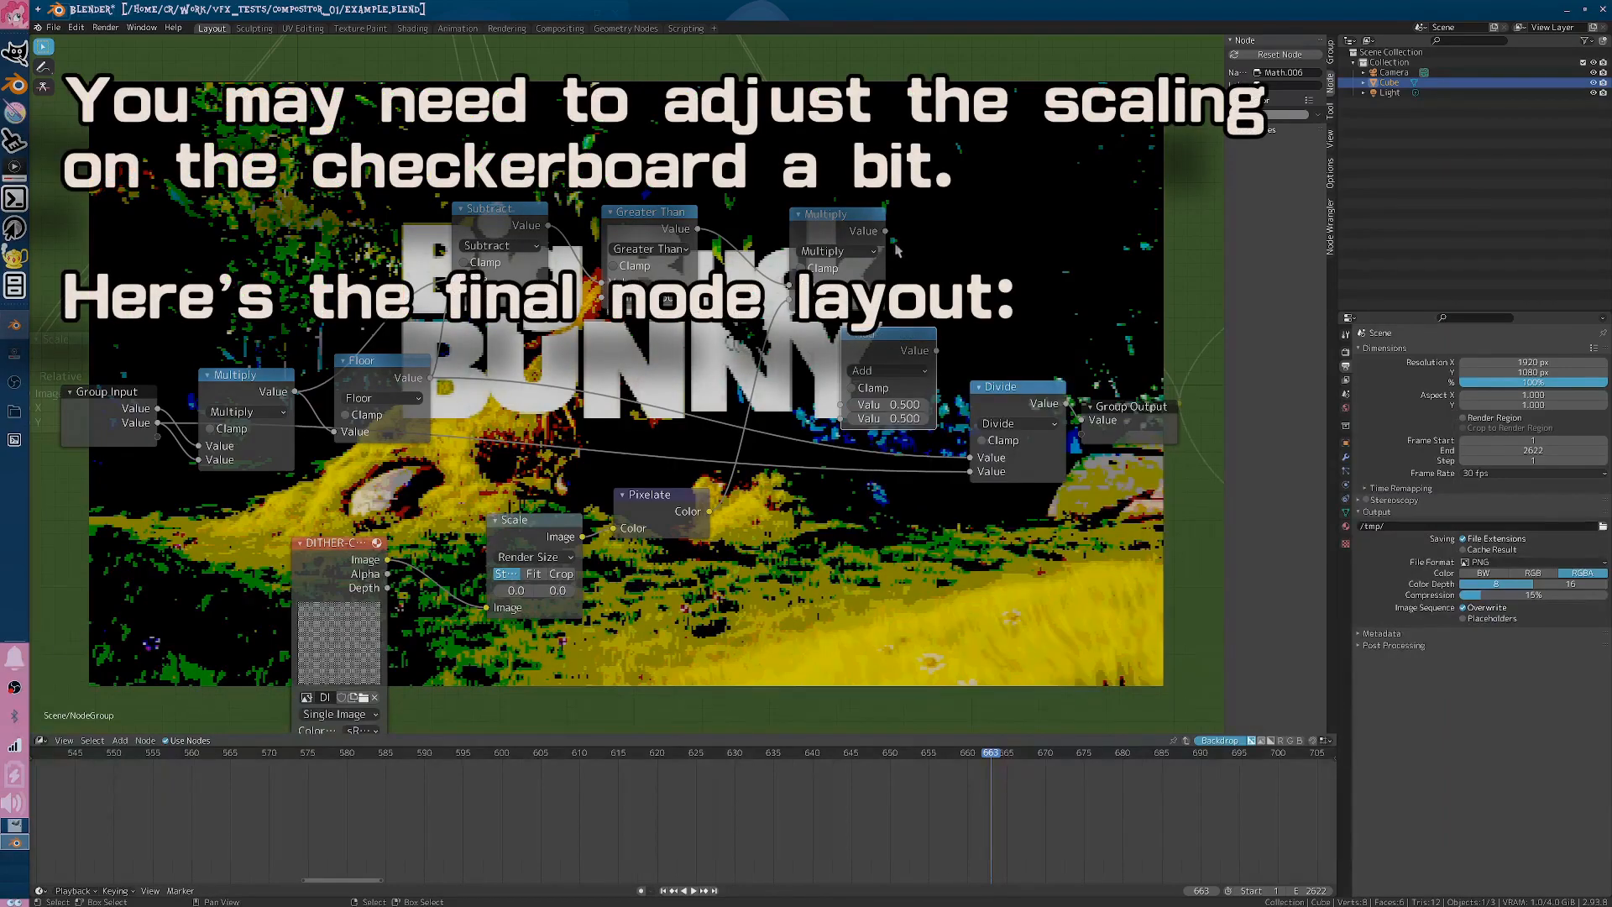
- Connect the upper Multiply and Floor outputs to Add's two inputs, and Add's output to Divide's first input
left_click_drag(886, 231, 823, 424)
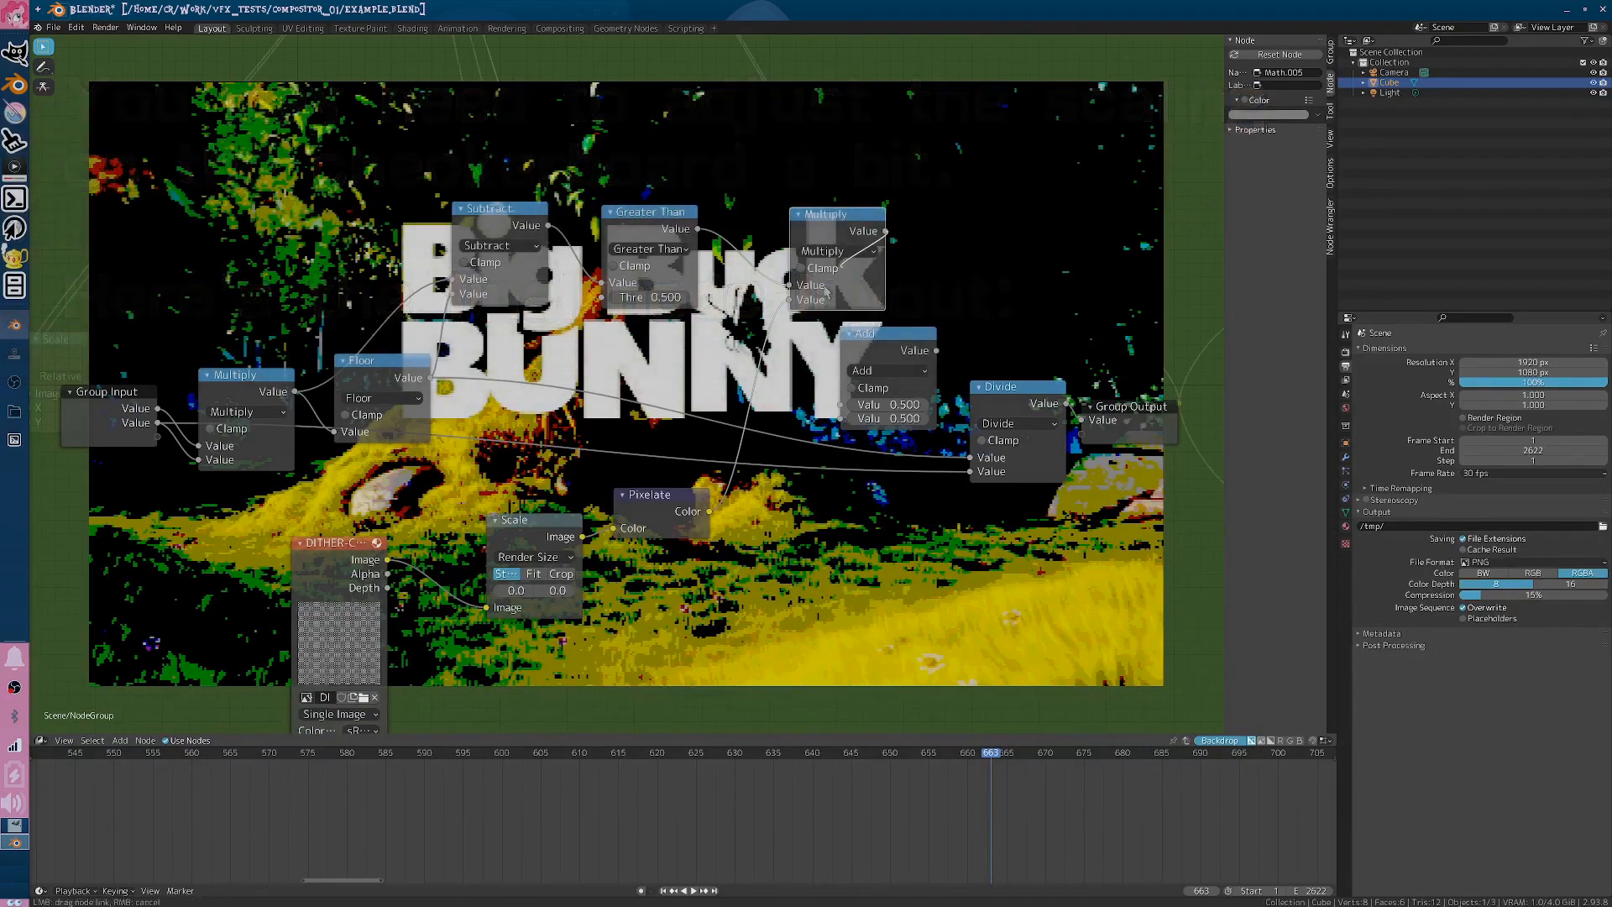
left_click_drag(886, 232, 842, 405)
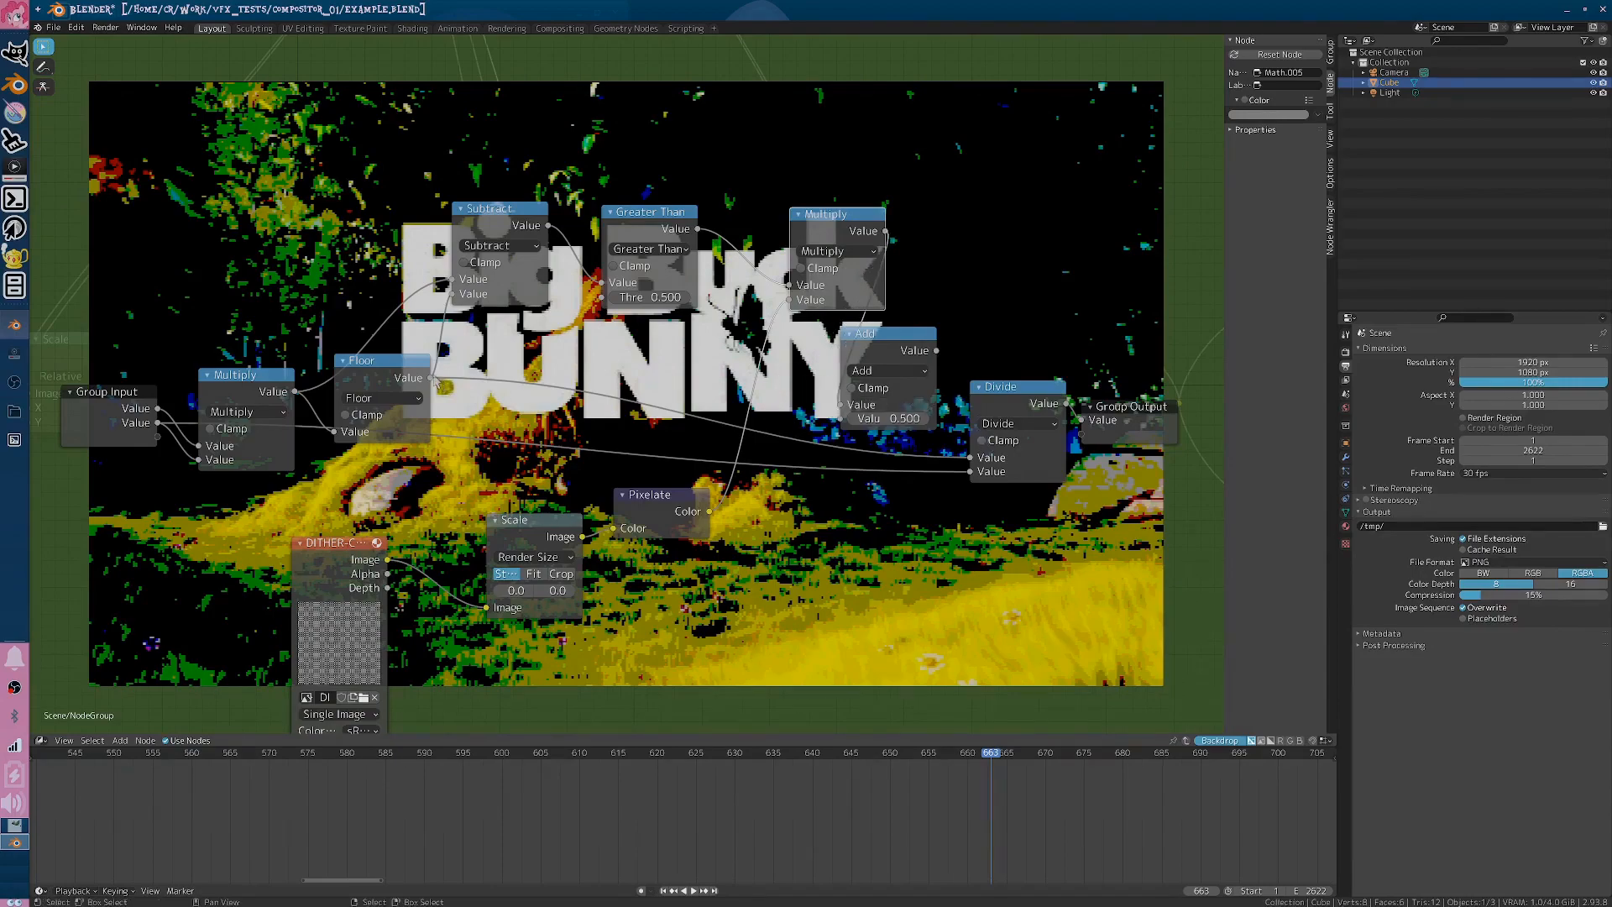
left_click_drag(430, 379, 841, 418)
left_click_drag(935, 351, 971, 457)
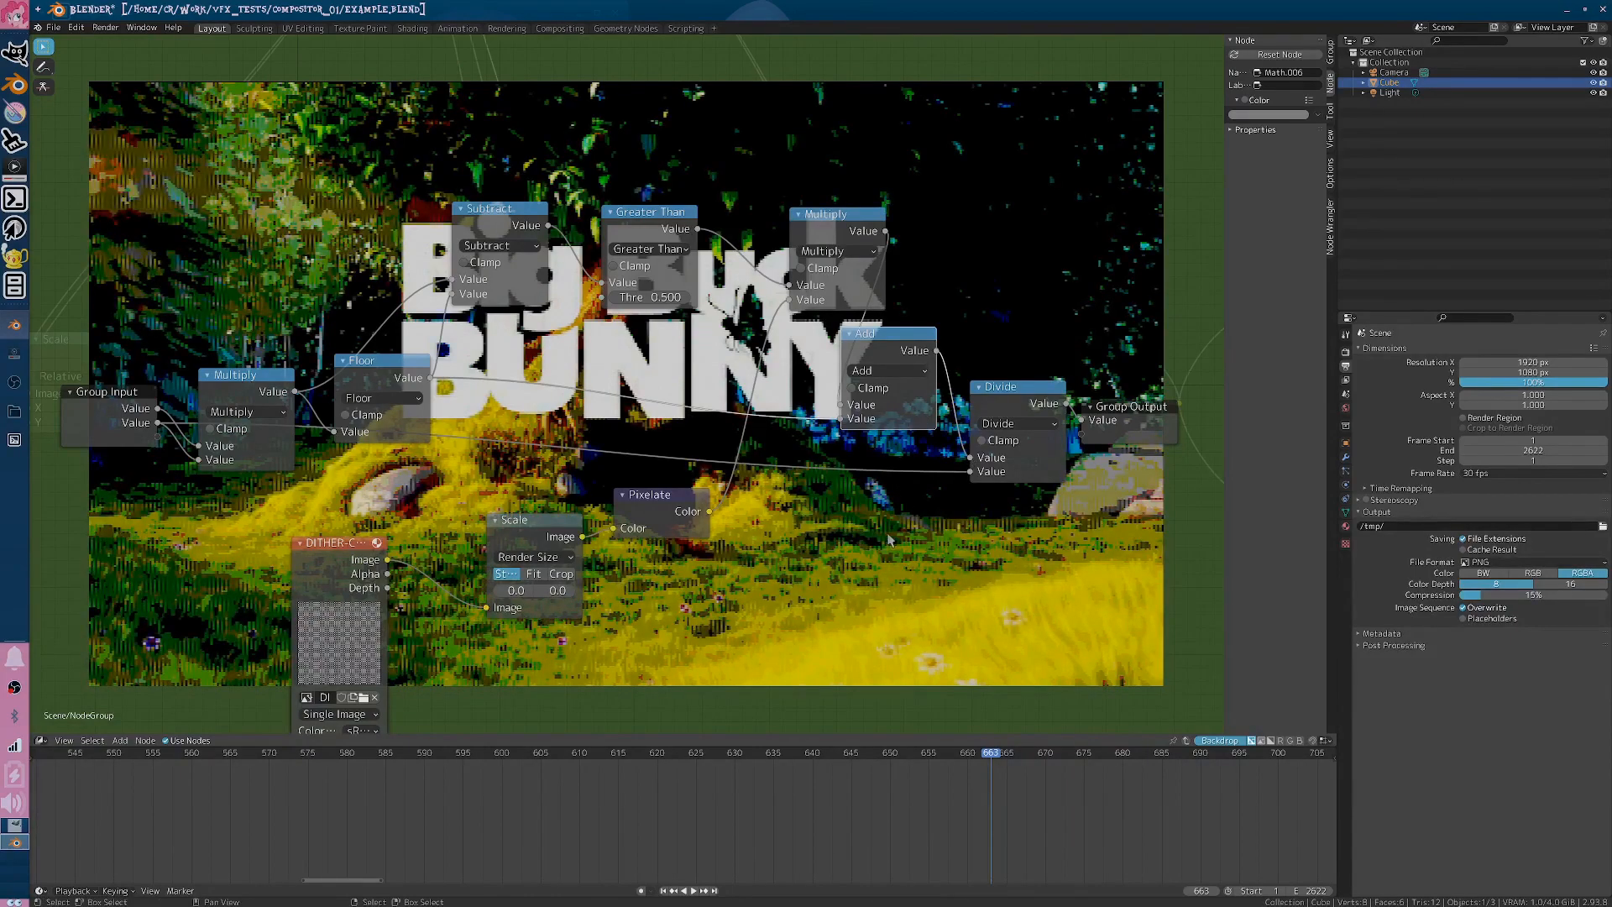
- Set the dither image's Scale node to Scene Size
scroll(942, 531, "up", 2)
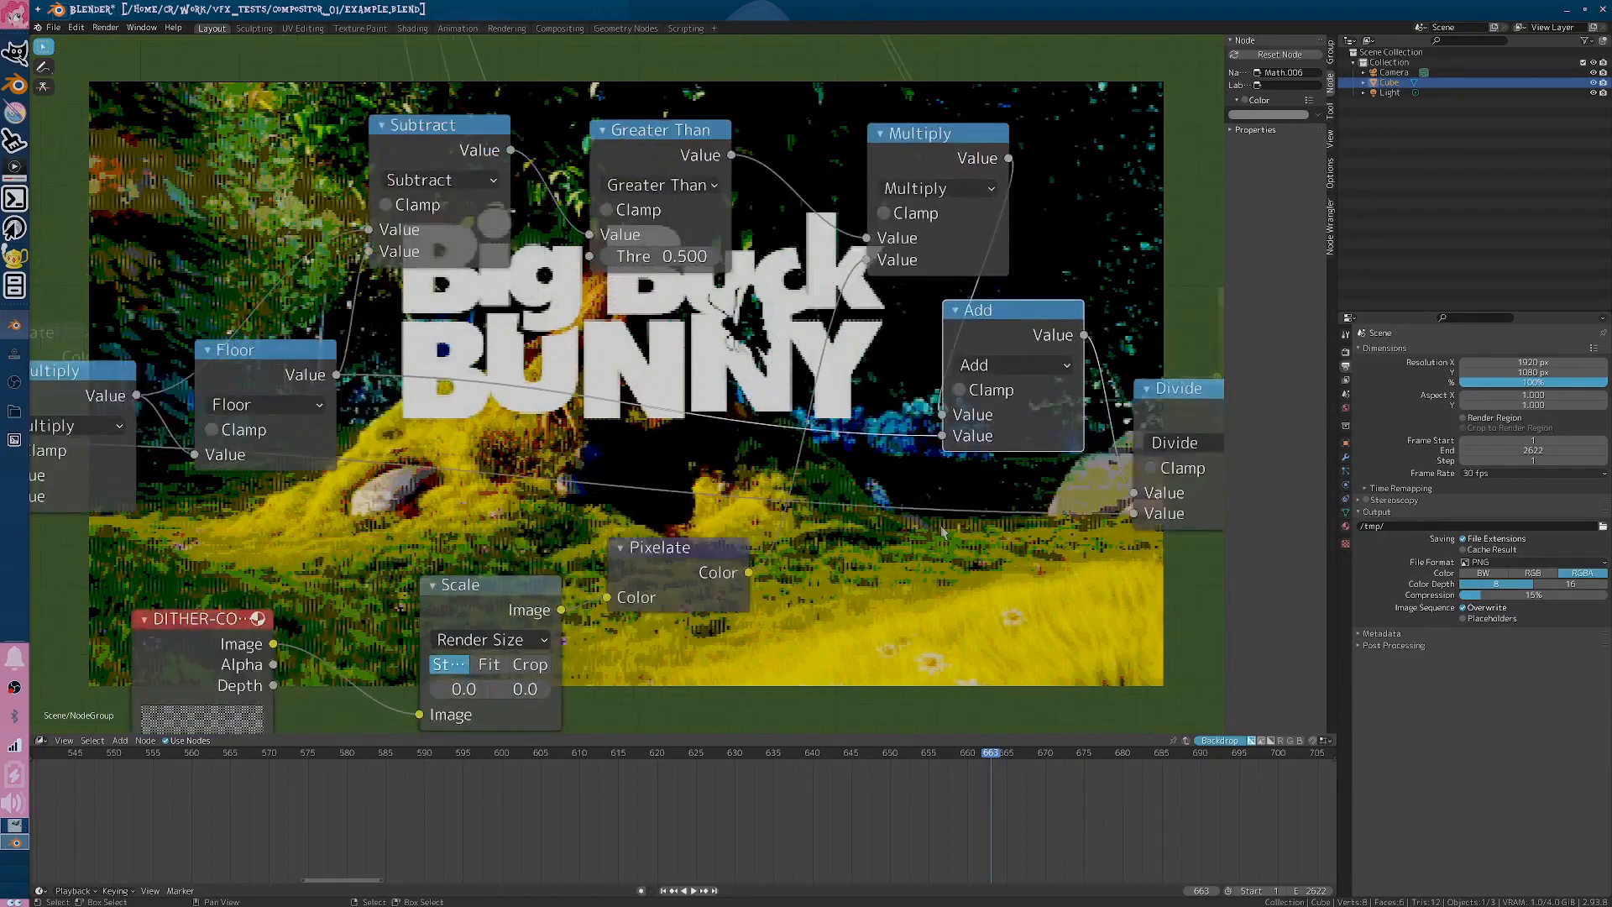
scroll(942, 530, "down", 1)
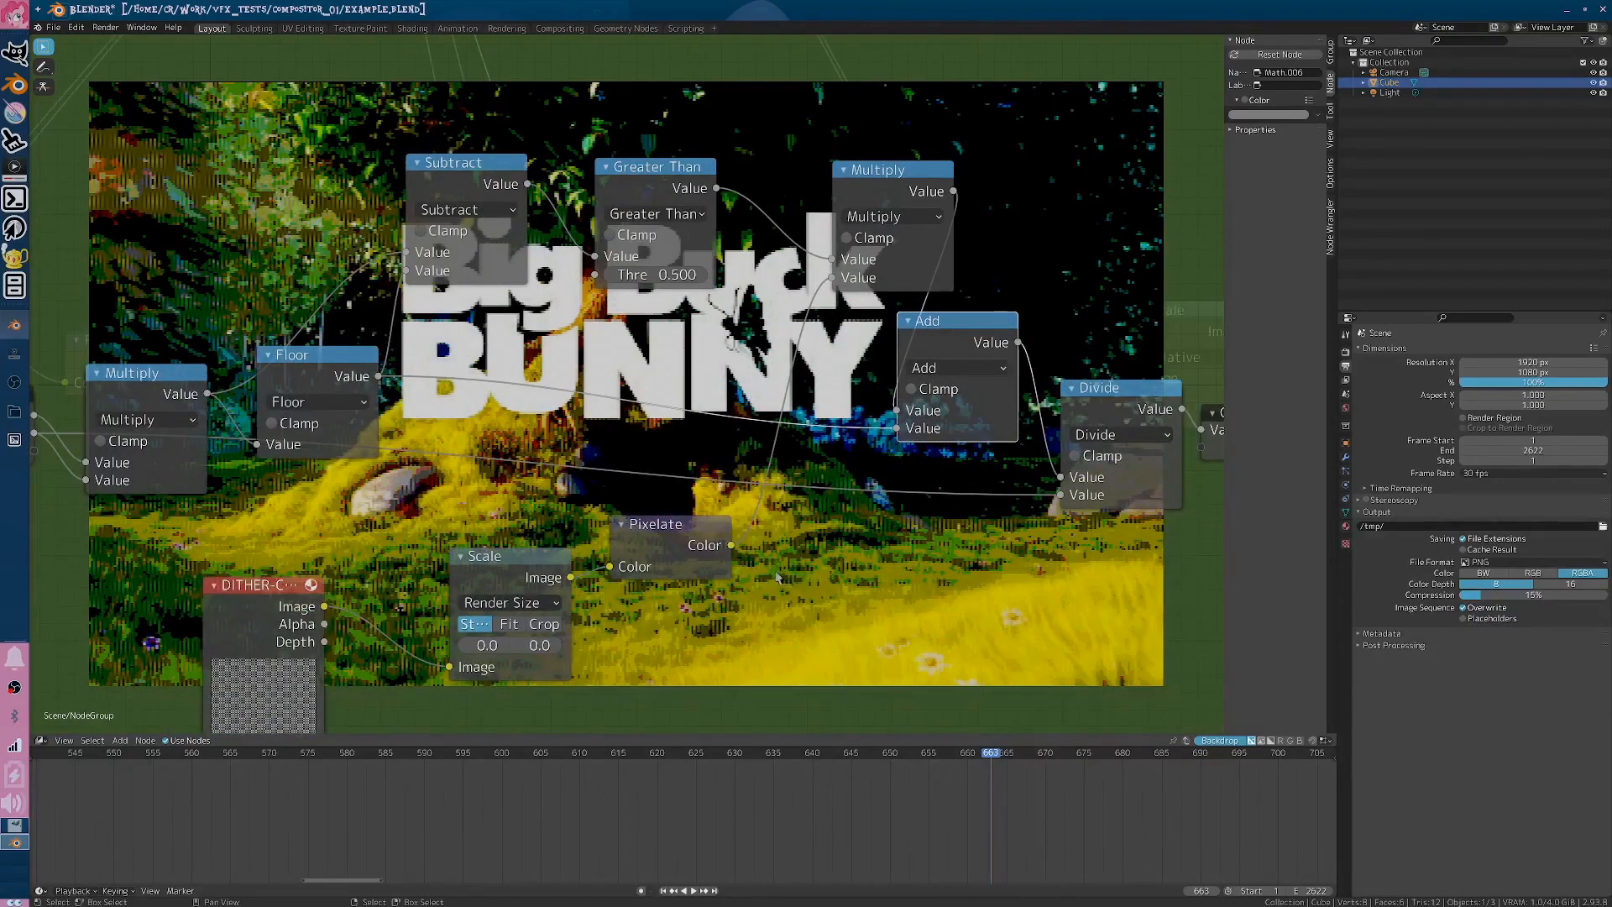
left_click(513, 603)
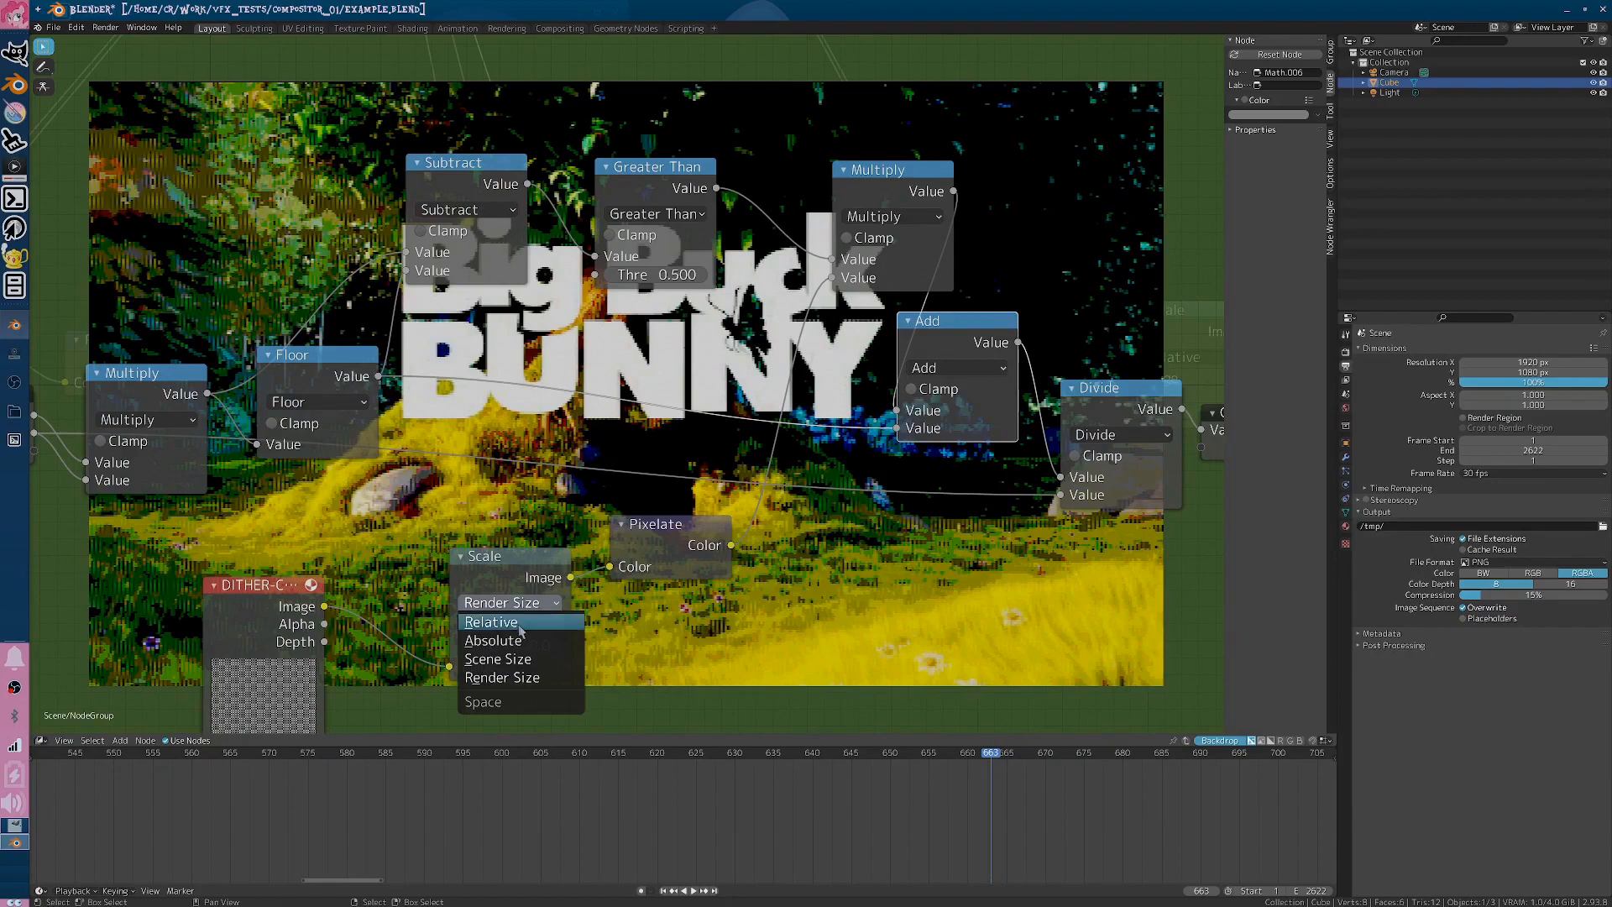
left_click(524, 660)
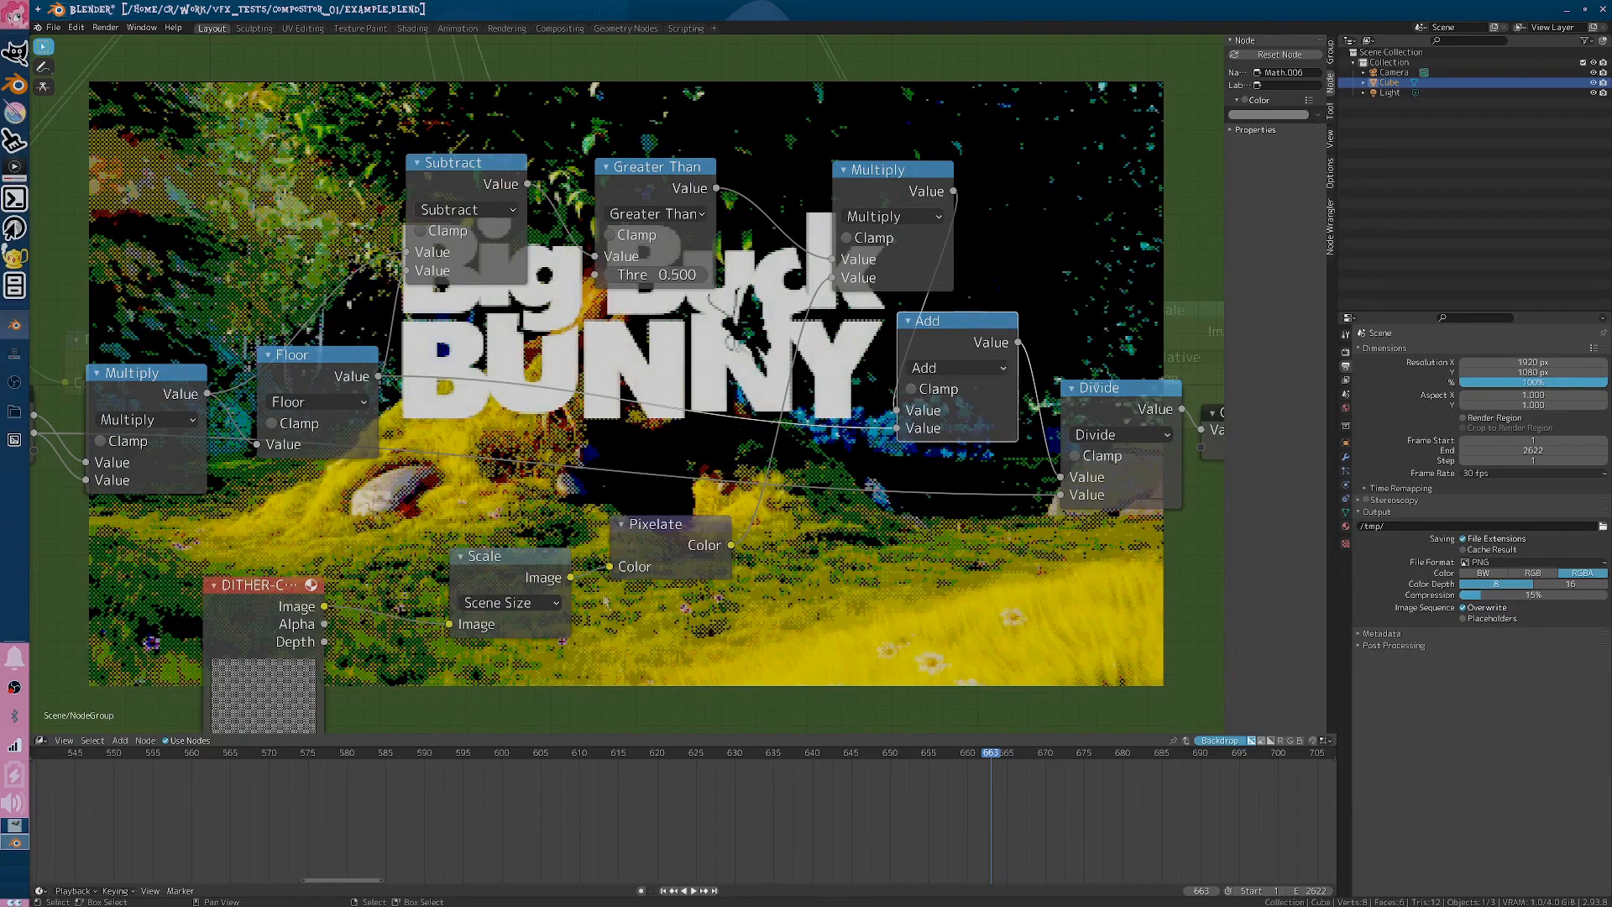
scroll(707, 579, "up", 2)
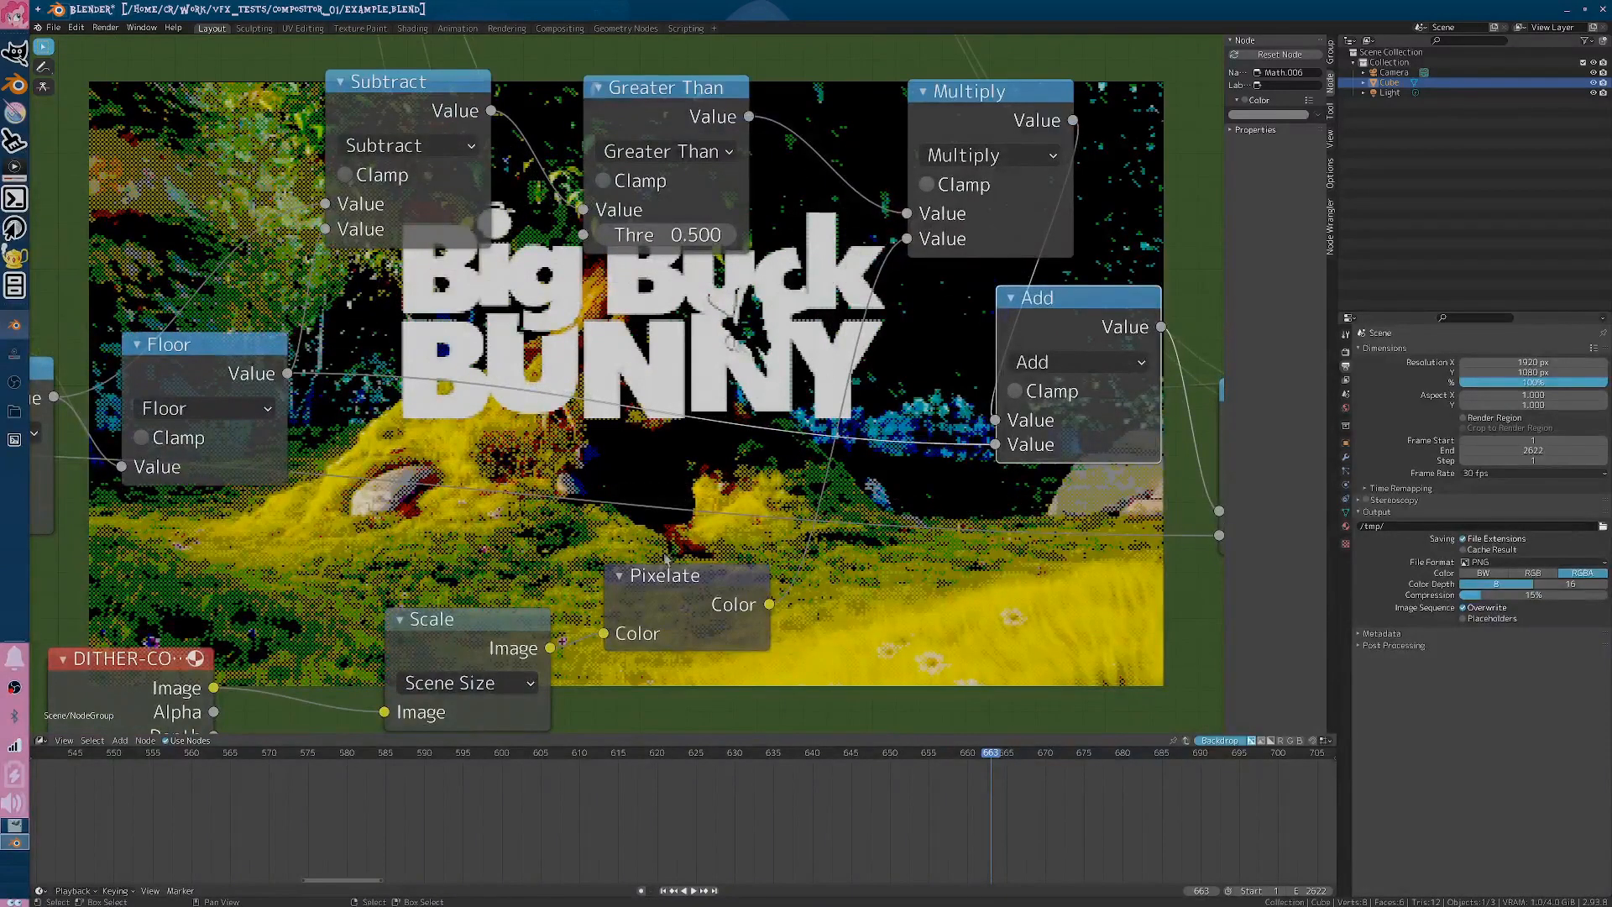
scroll(548, 555, "down", 4)
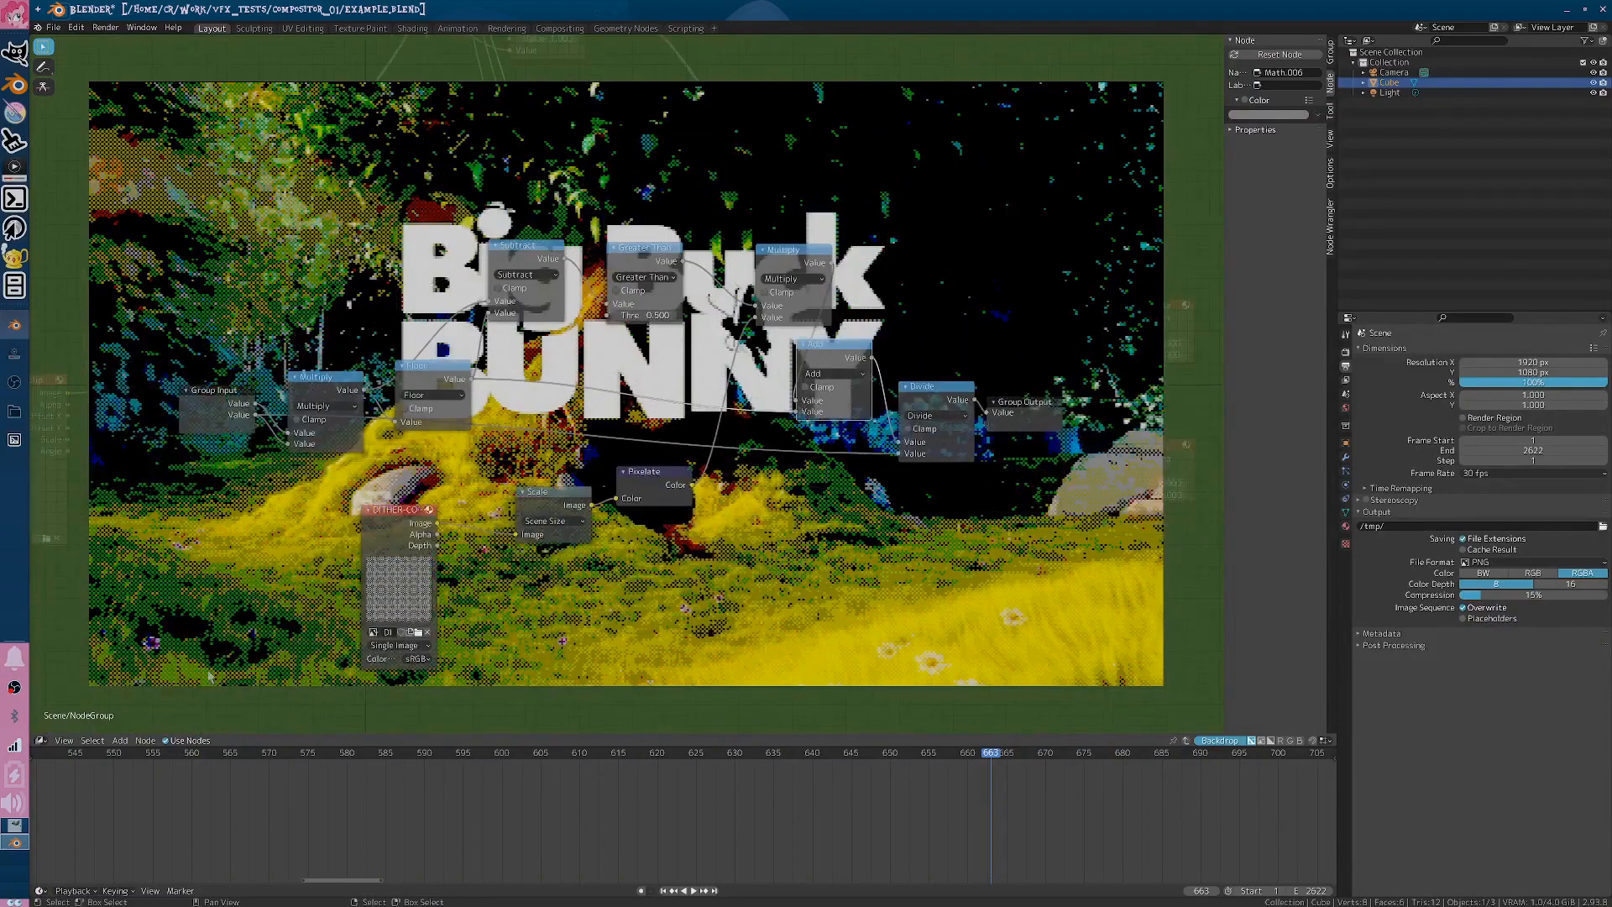
- Leave the node group and set the resolution degrade value to 0.200
left_click(40, 740)
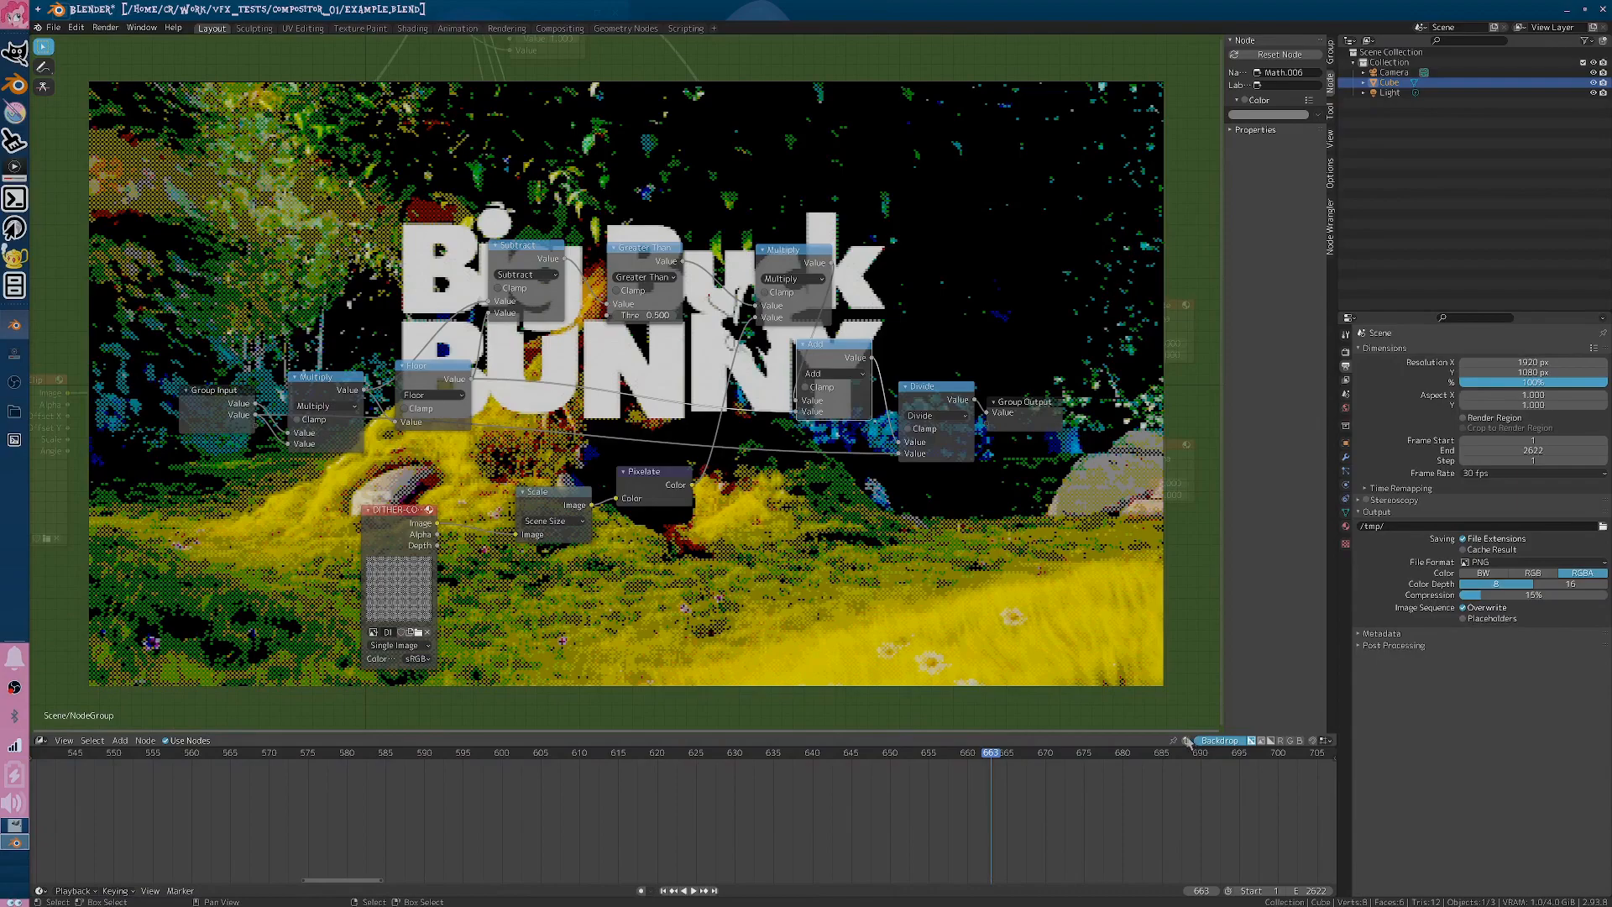
key("Tab")
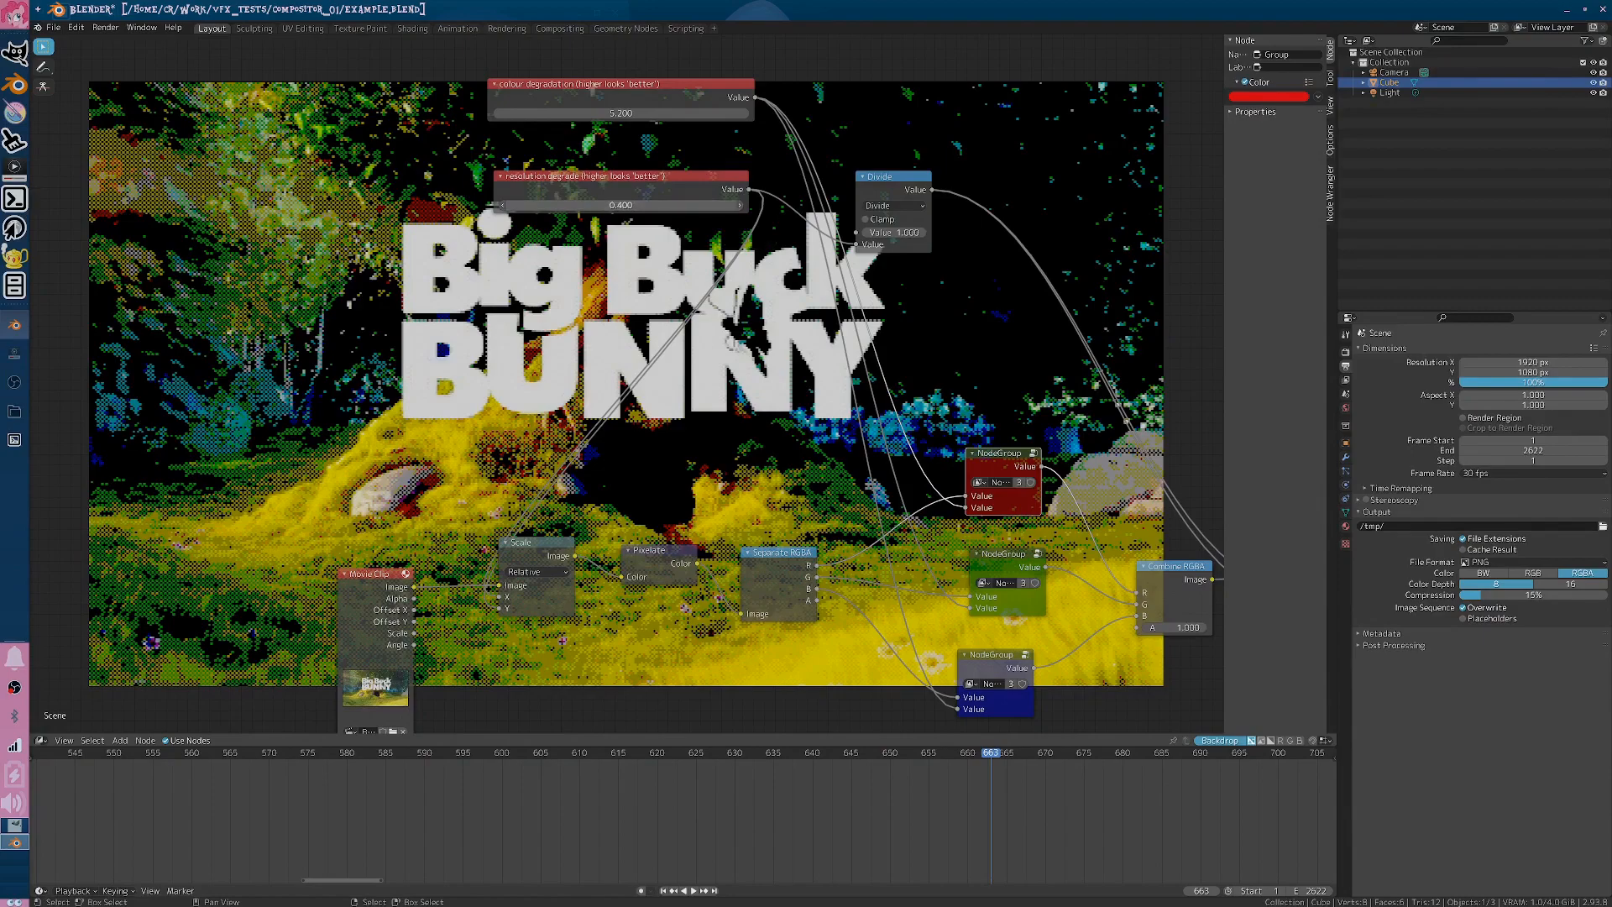
left_click_drag(629, 204, 613, 205)
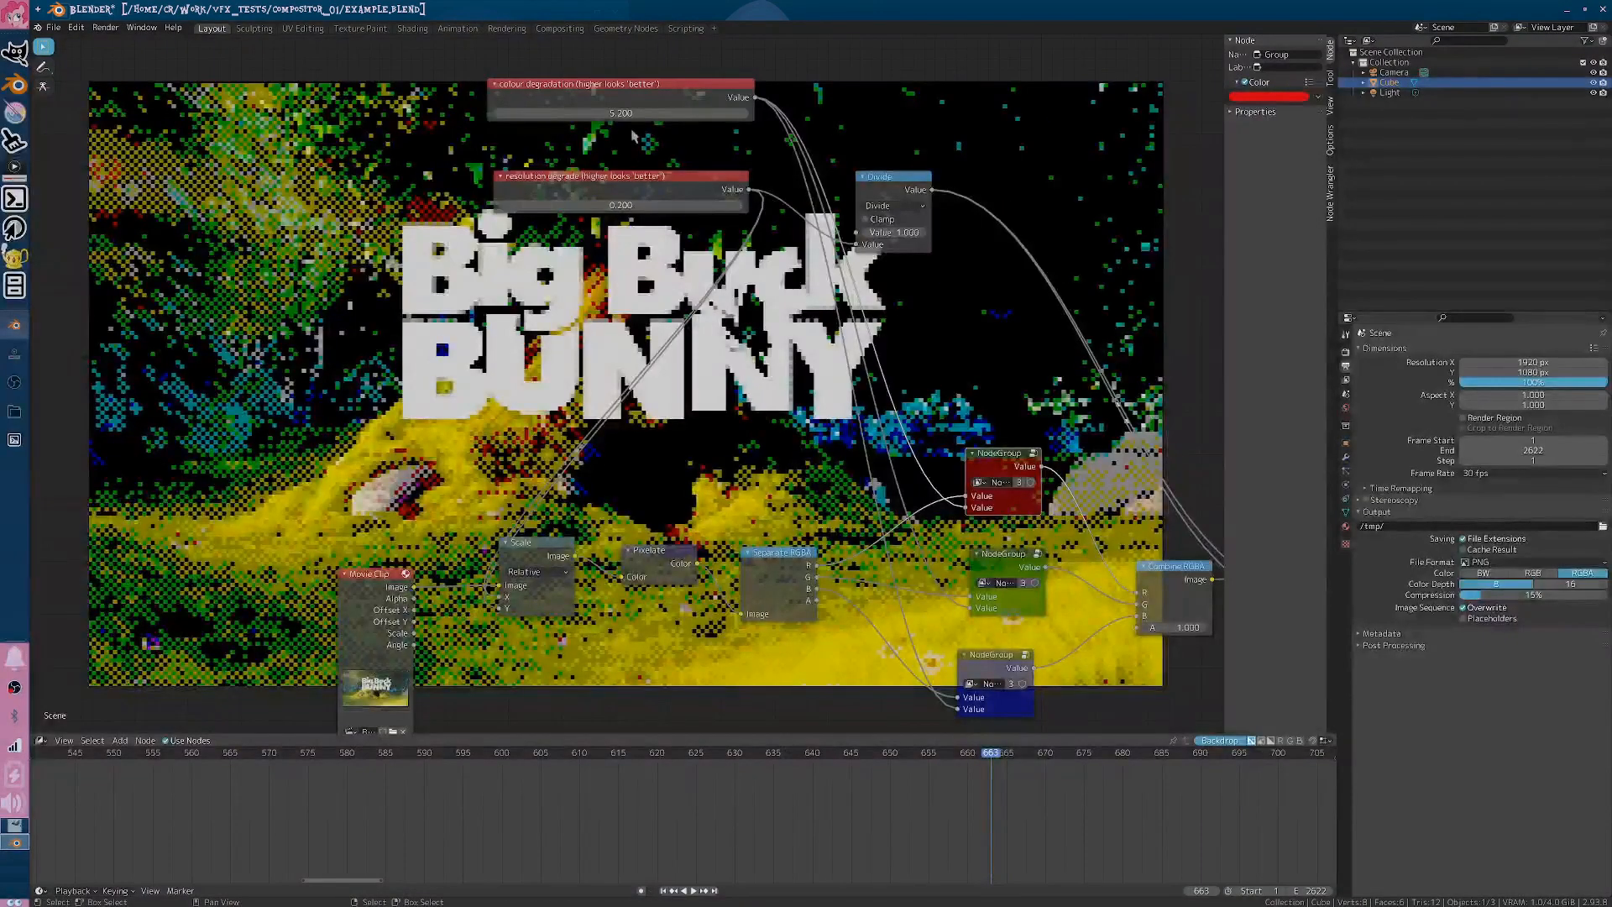
- Raise the colour degradation value through 33.8 and 92.1 to 339.5, and open it for editing
left_click_drag(621, 112, 832, 113)
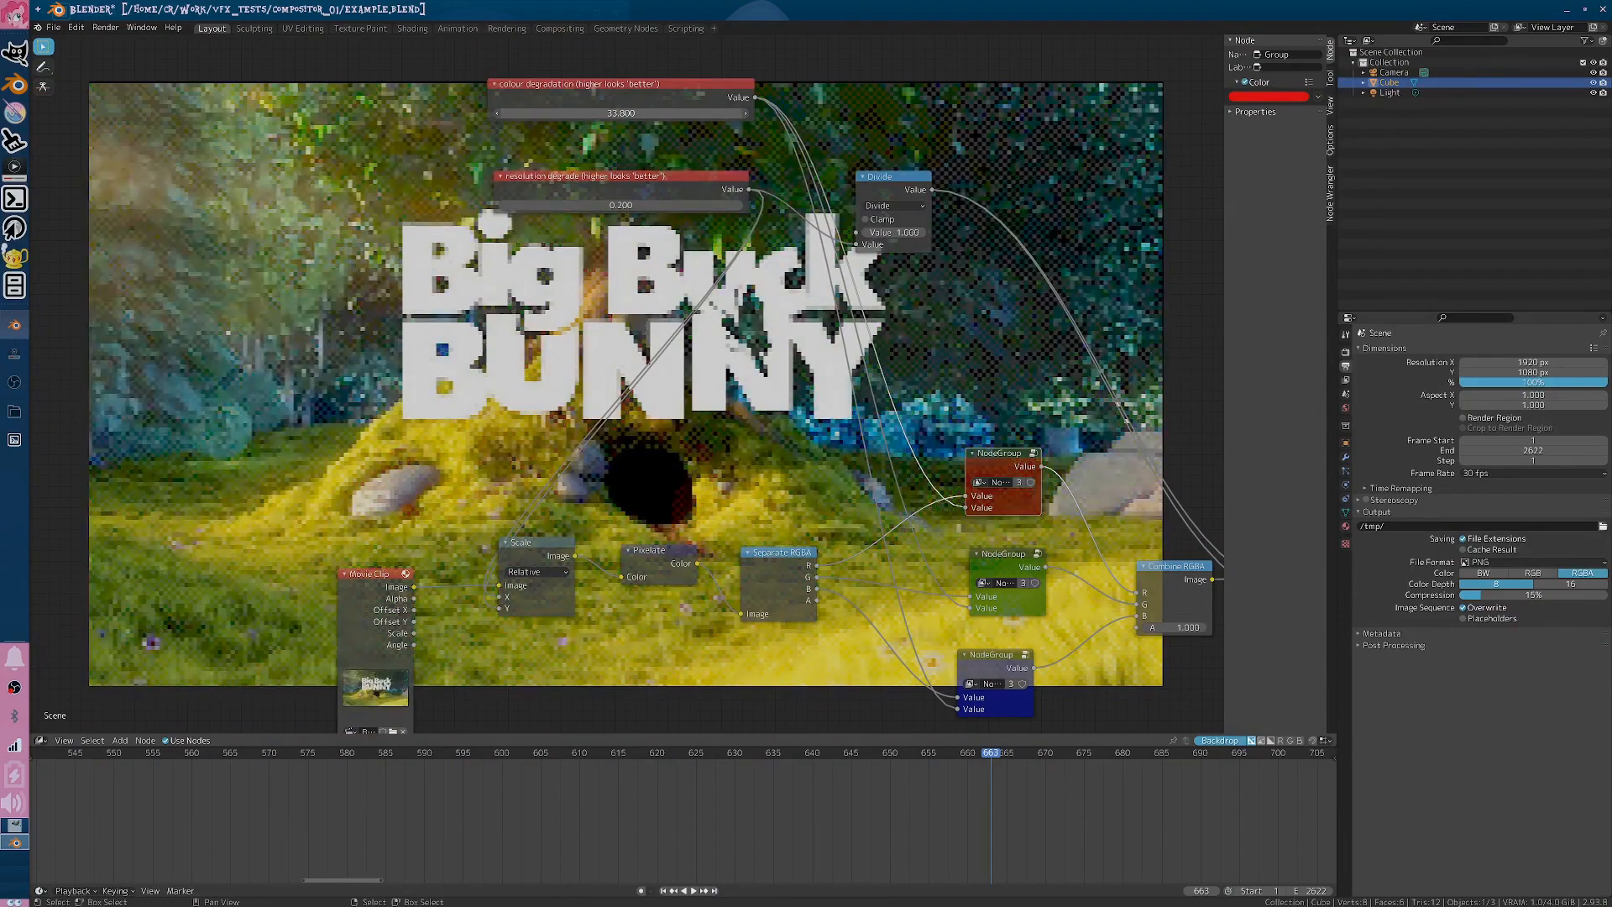
left_click_drag(621, 112, 1108, 112)
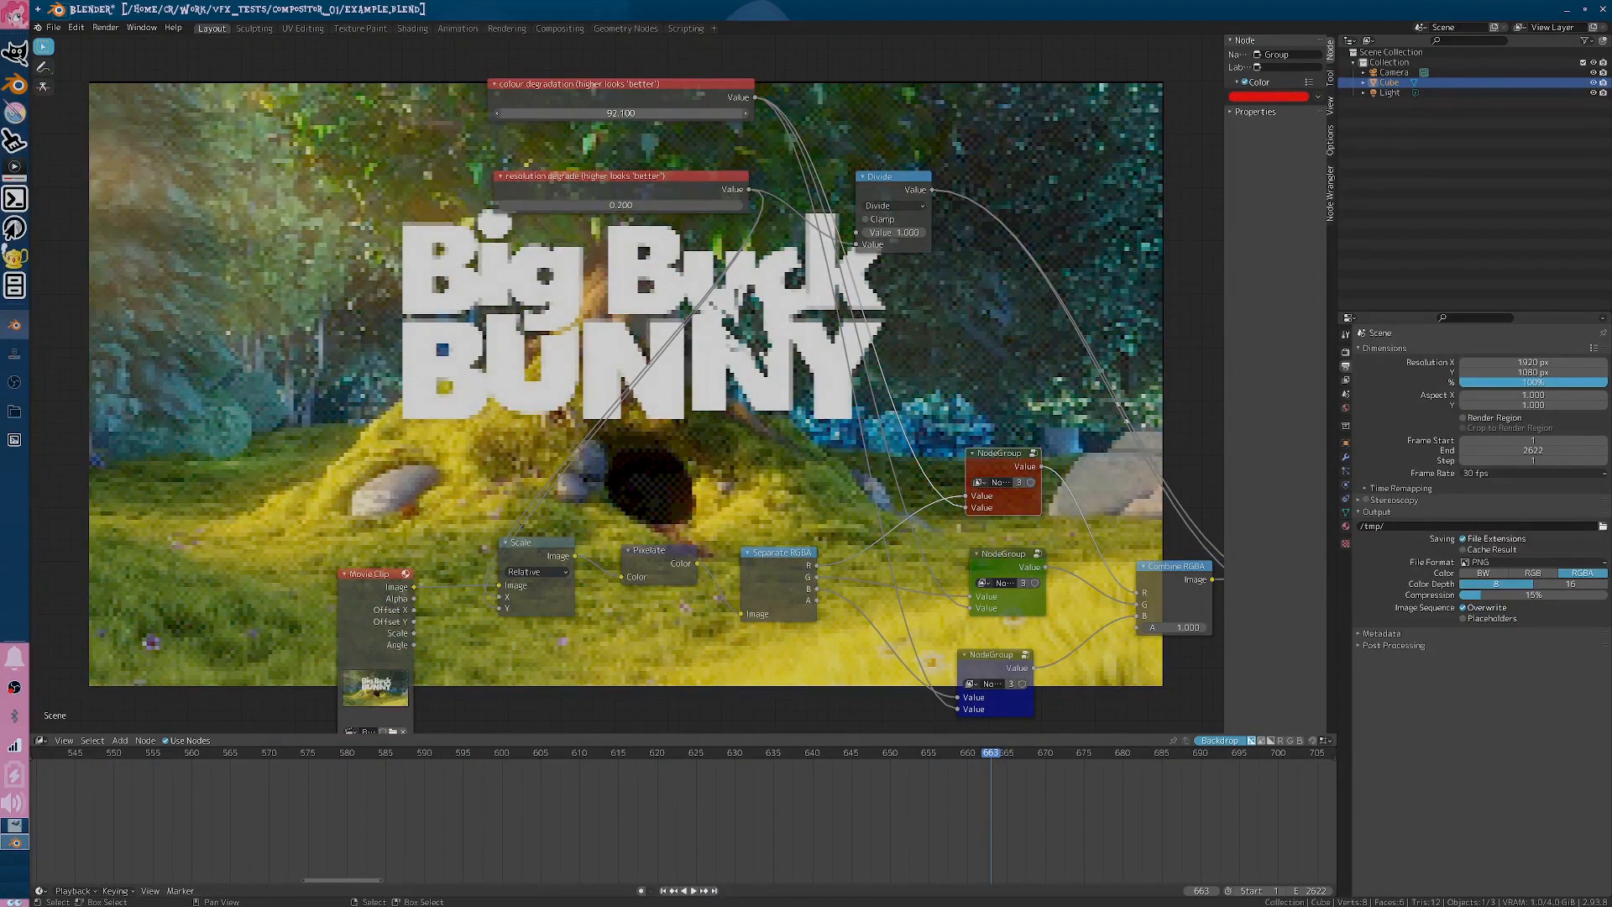
left_click_drag(621, 112, 1226, 113)
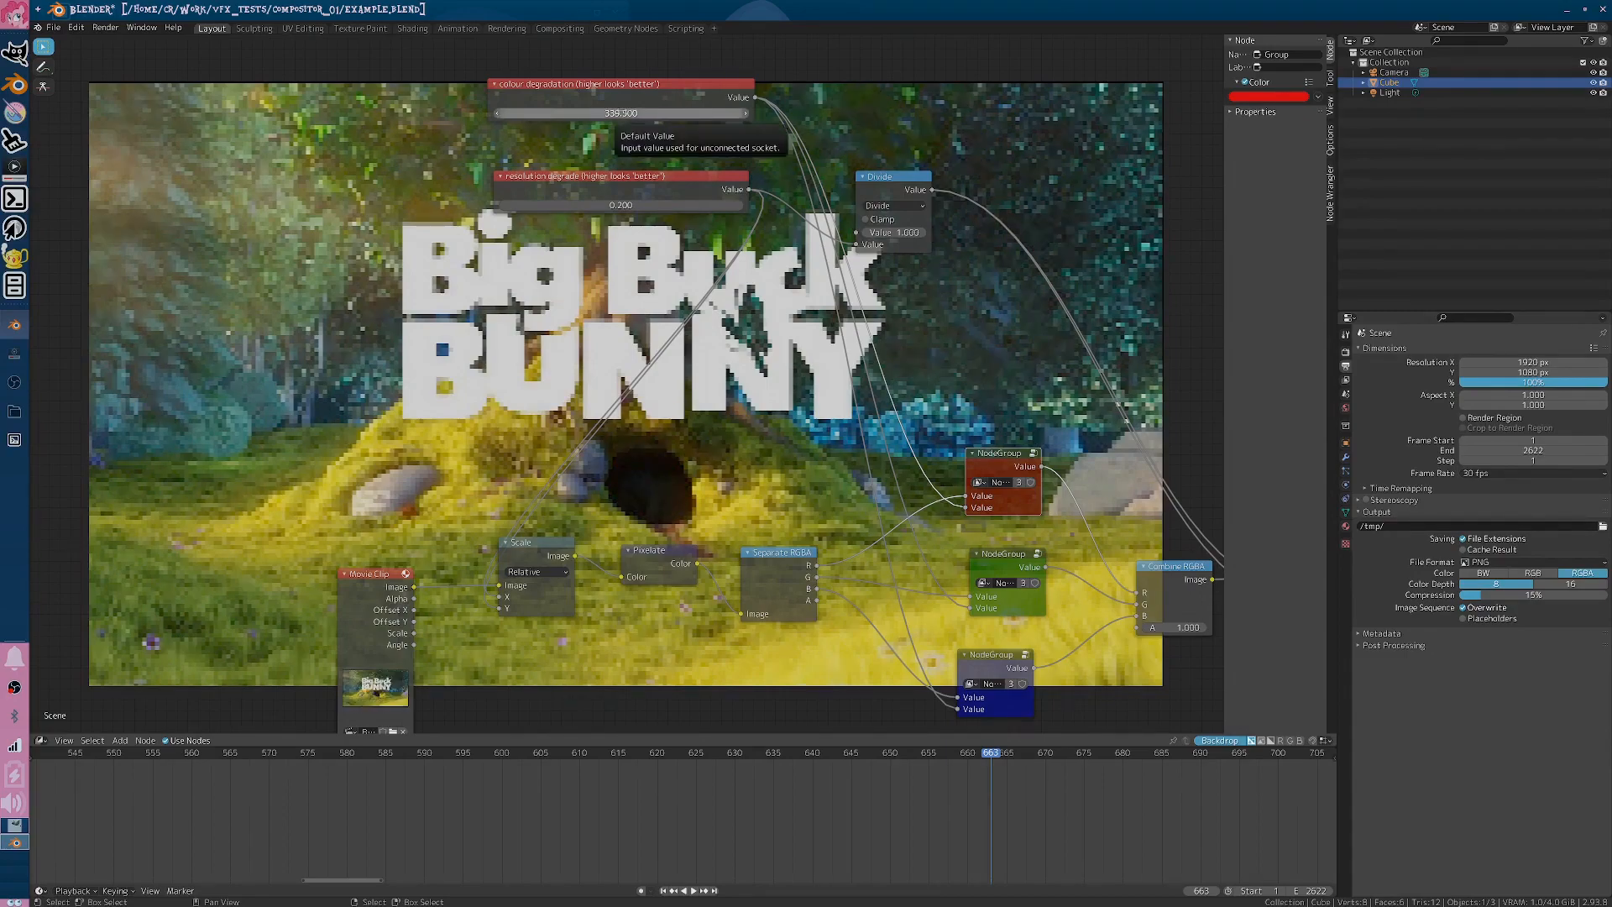
double_click(623, 112)
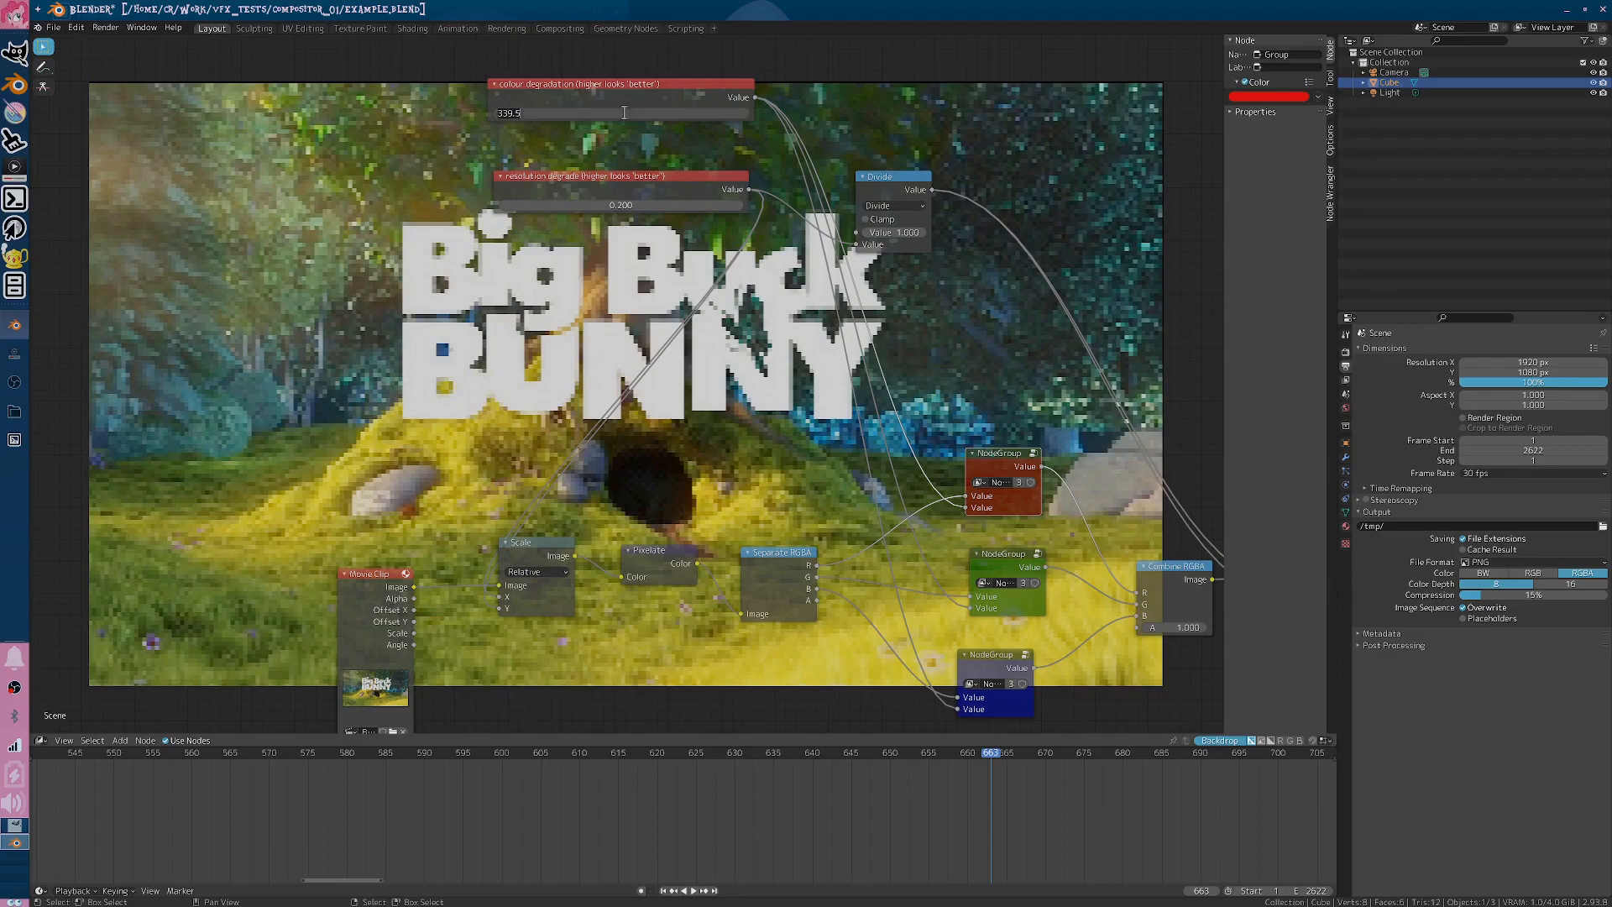